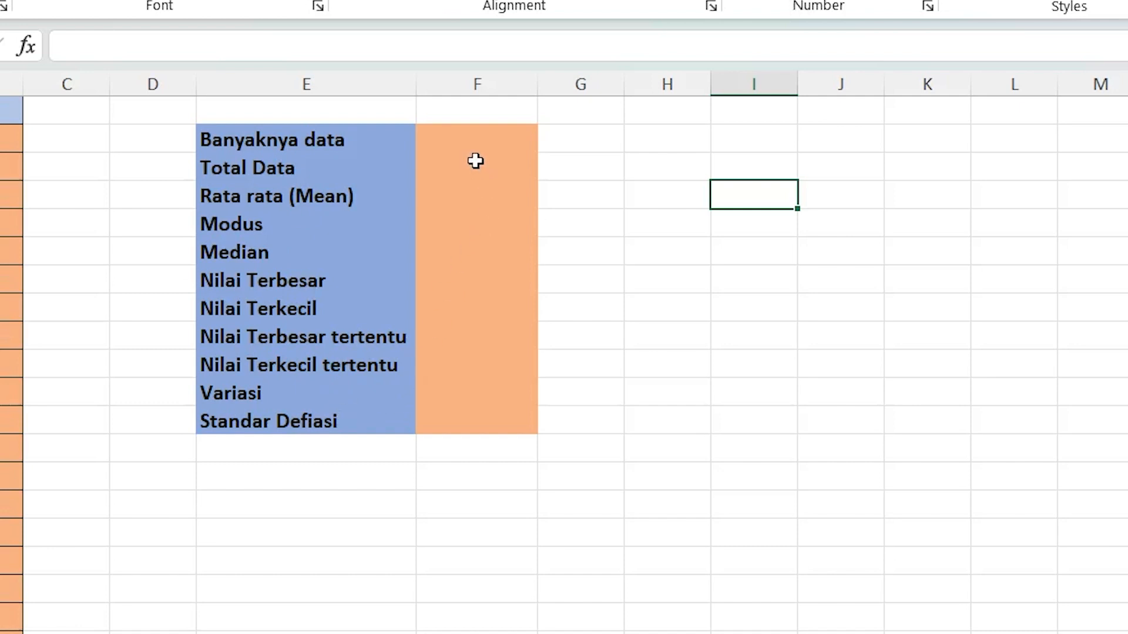
pyautogui.click(447, 135)
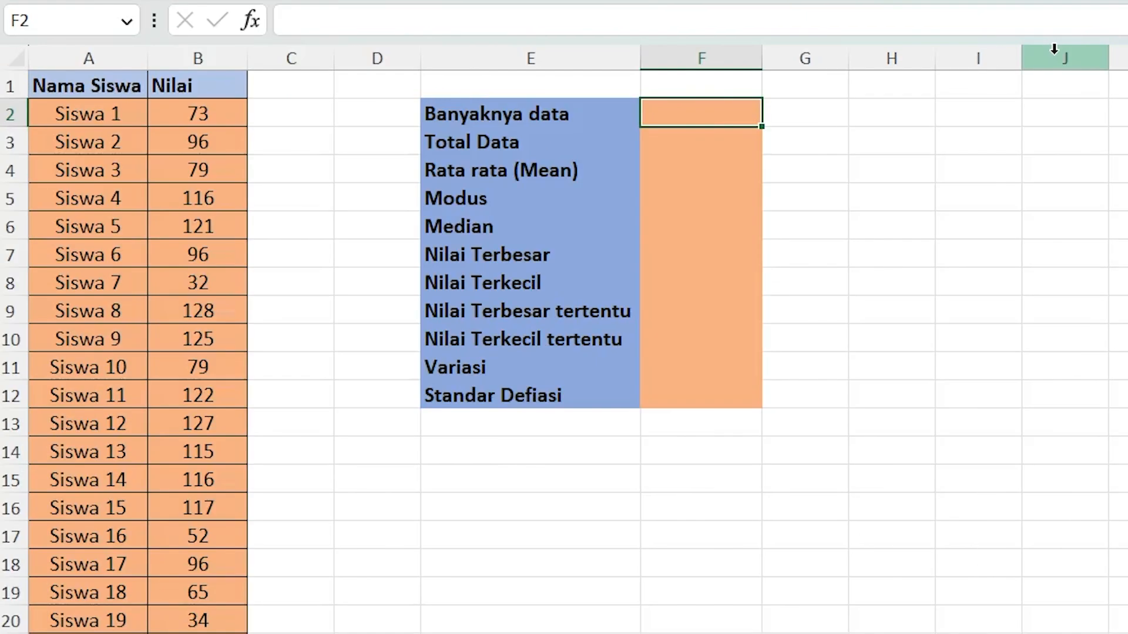
pyautogui.moveTo(209, 118); pyautogui.dragTo(135, 599)
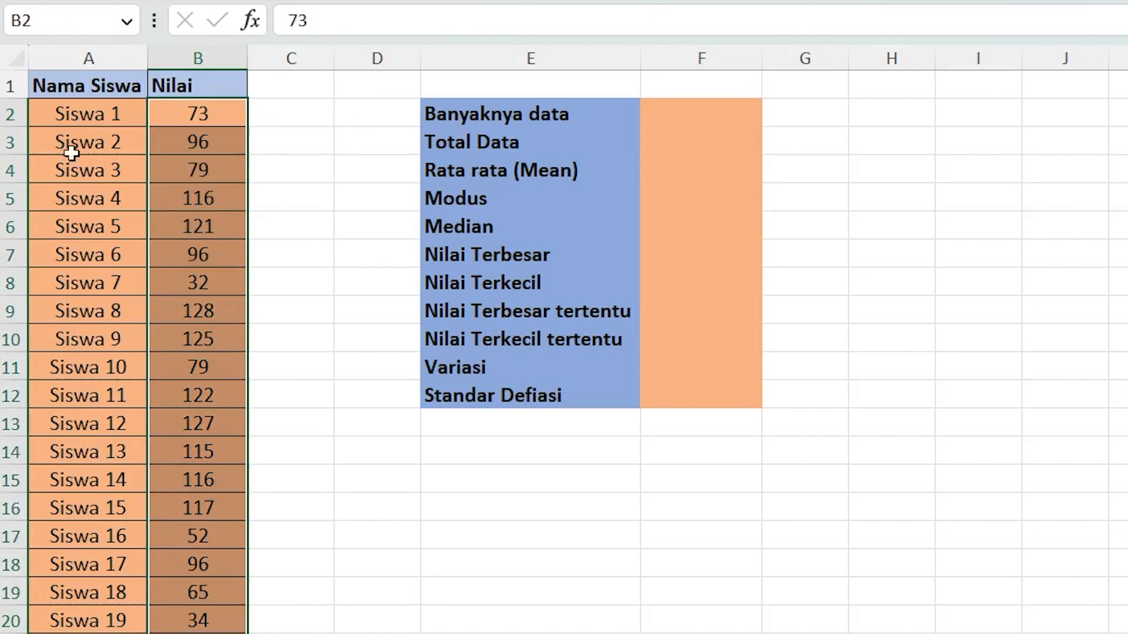
pyautogui.click(86, 57)
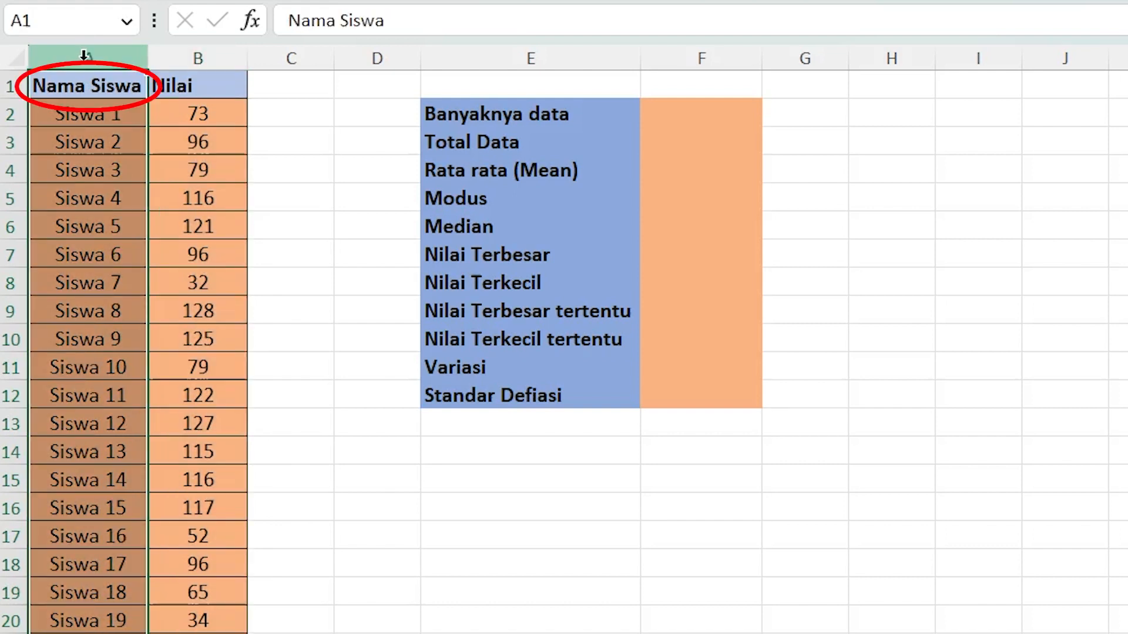
pyautogui.click(206, 58)
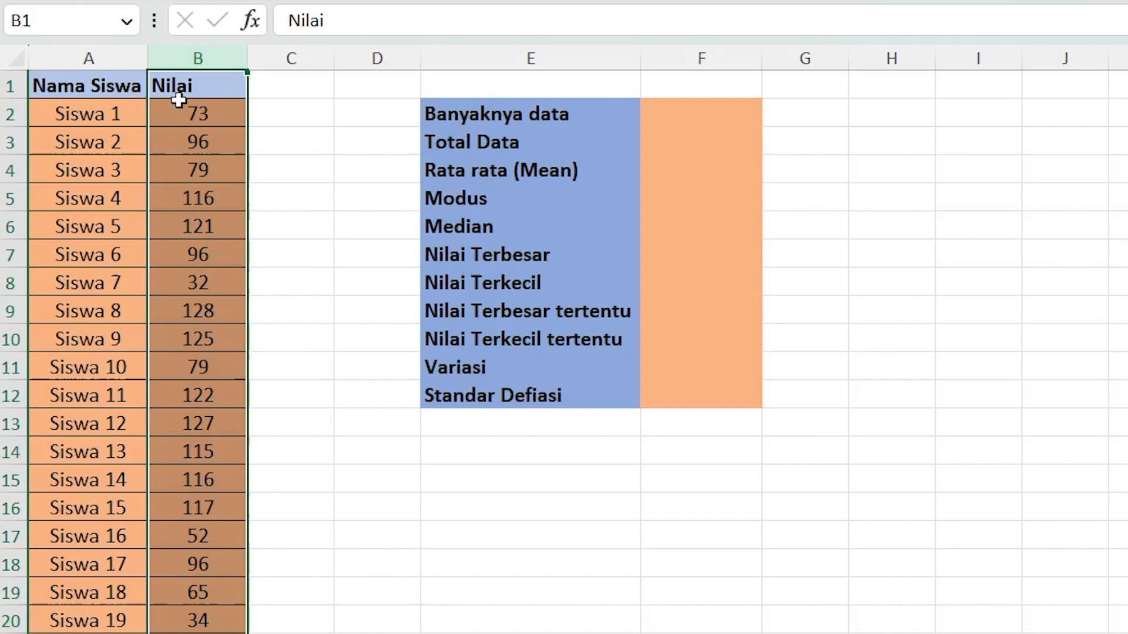
pyautogui.moveTo(194, 111); pyautogui.dragTo(198, 633)
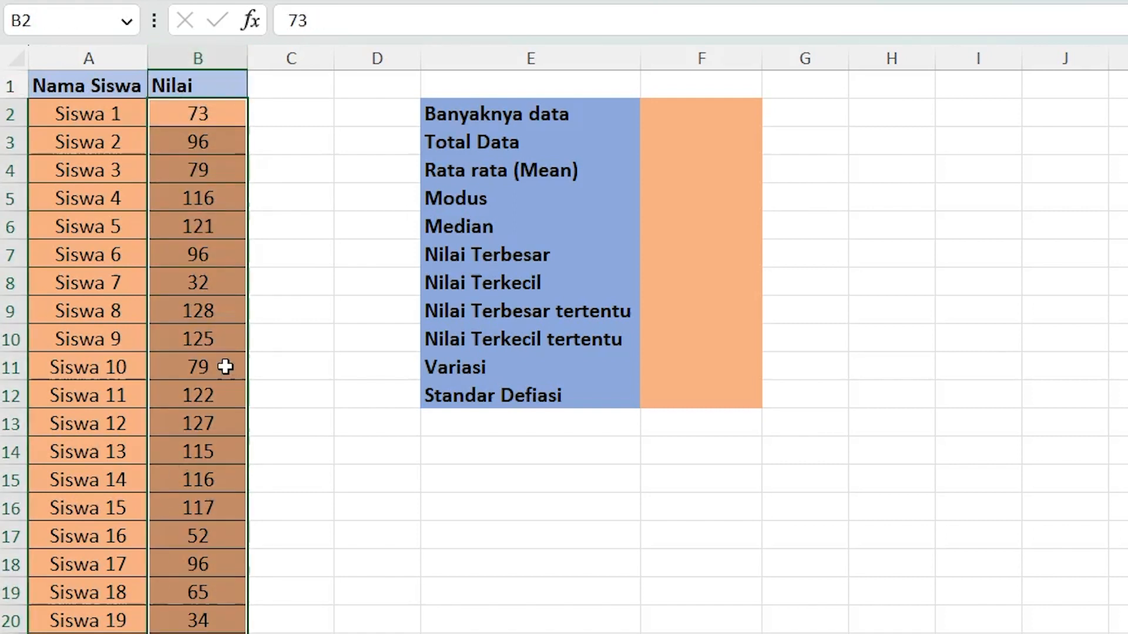
# Step: Enter =COUNT(B2:B27) in cell F2 beside Banyaknya data to count the numeric values in the Nilai column
pyautogui.click(682, 112)
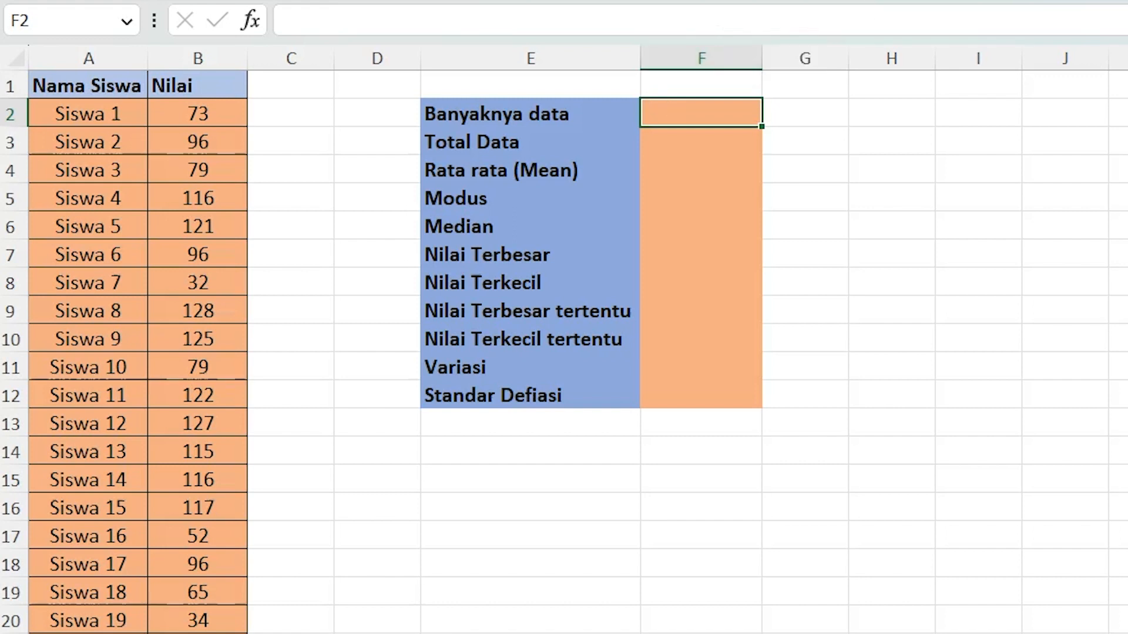
pyautogui.write('=c')
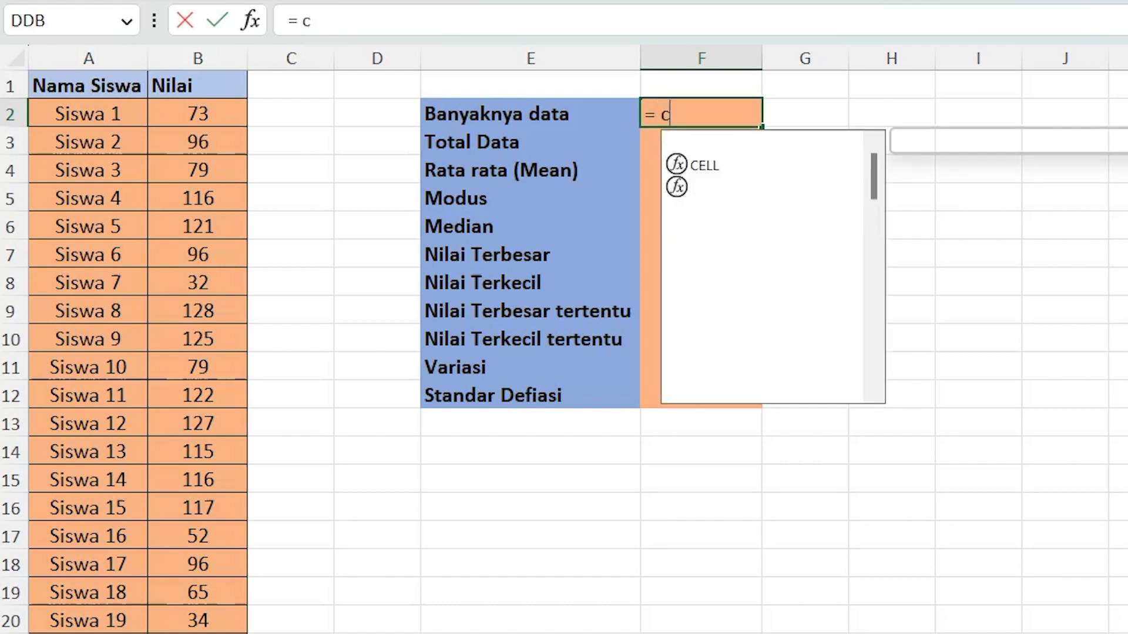
pyautogui.press('BackSpace')
pyautogui.write('co')
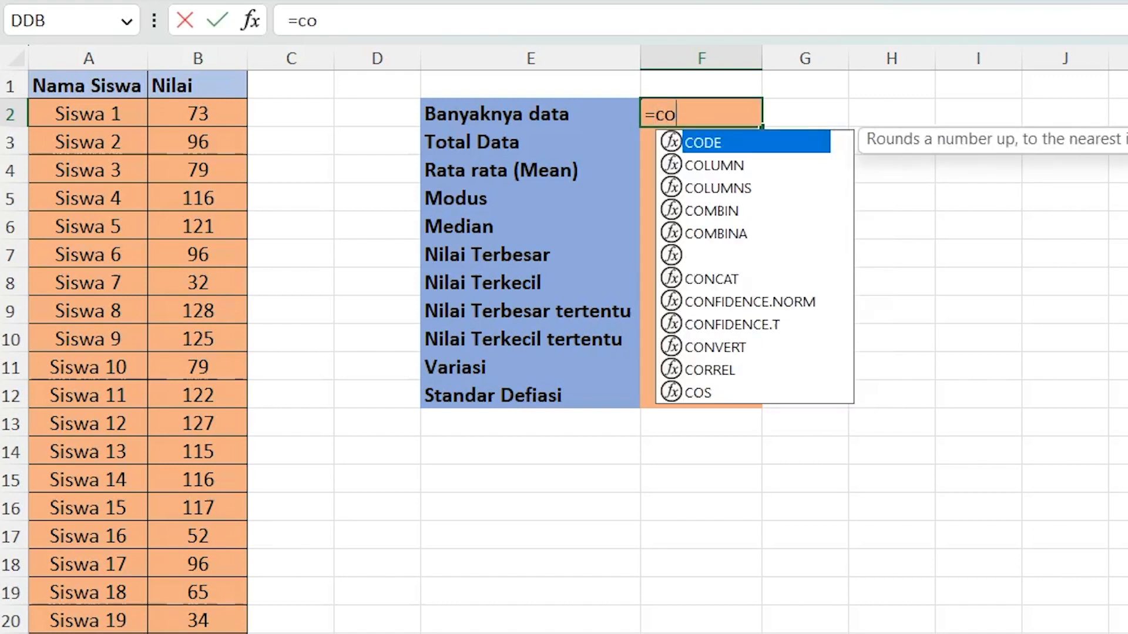
pyautogui.write('unt(')
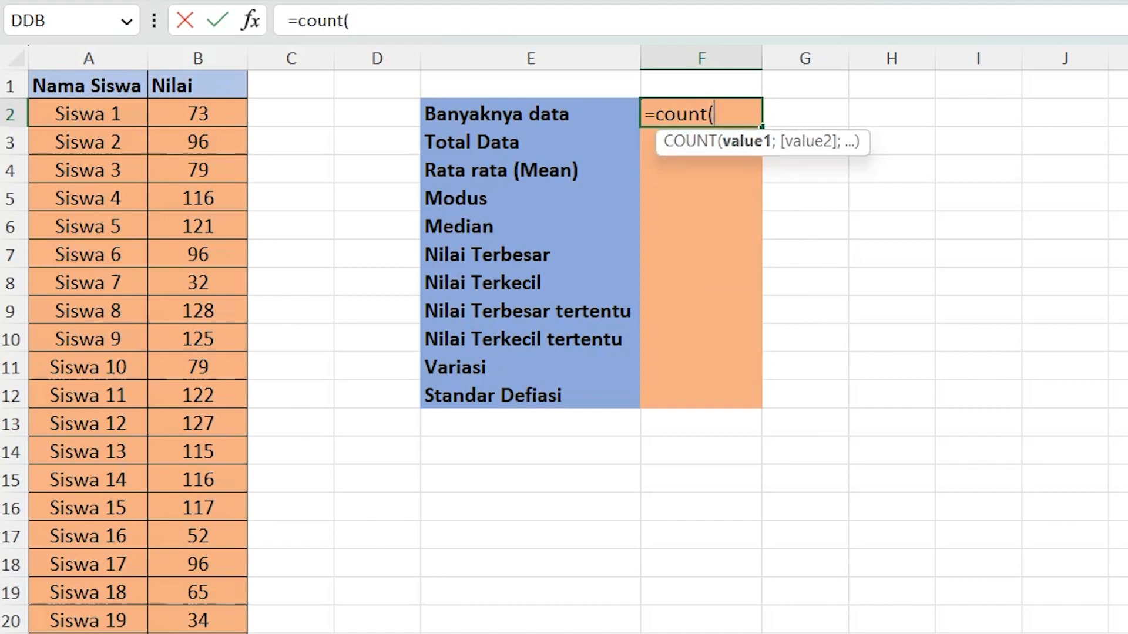
pyautogui.moveTo(201, 111); pyautogui.dragTo(218, 633)
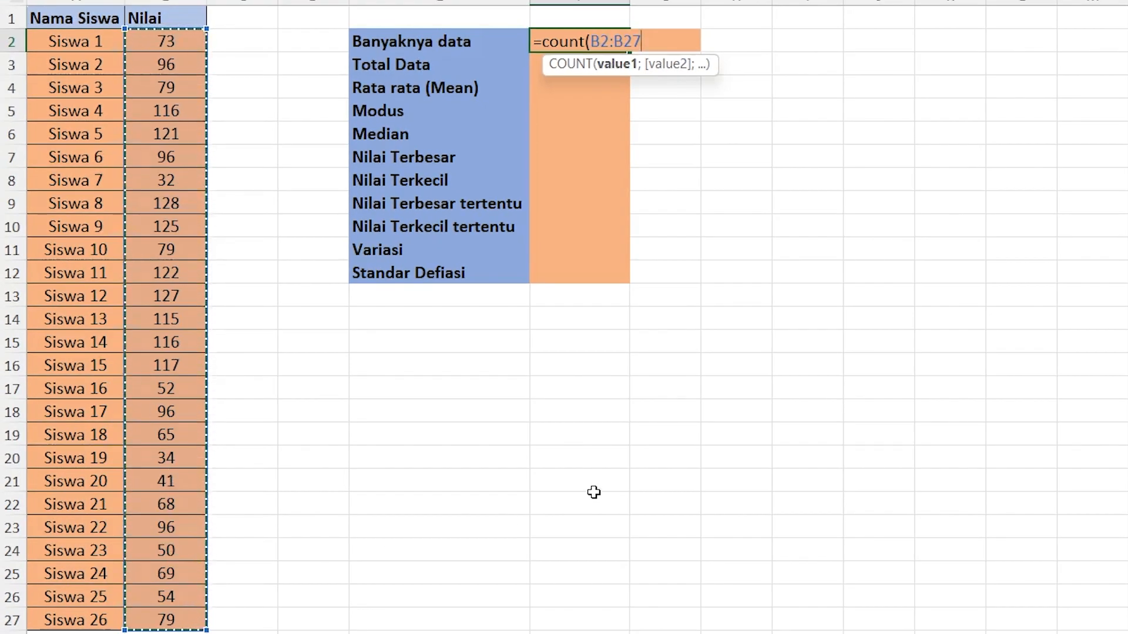
pyautogui.press('Return')
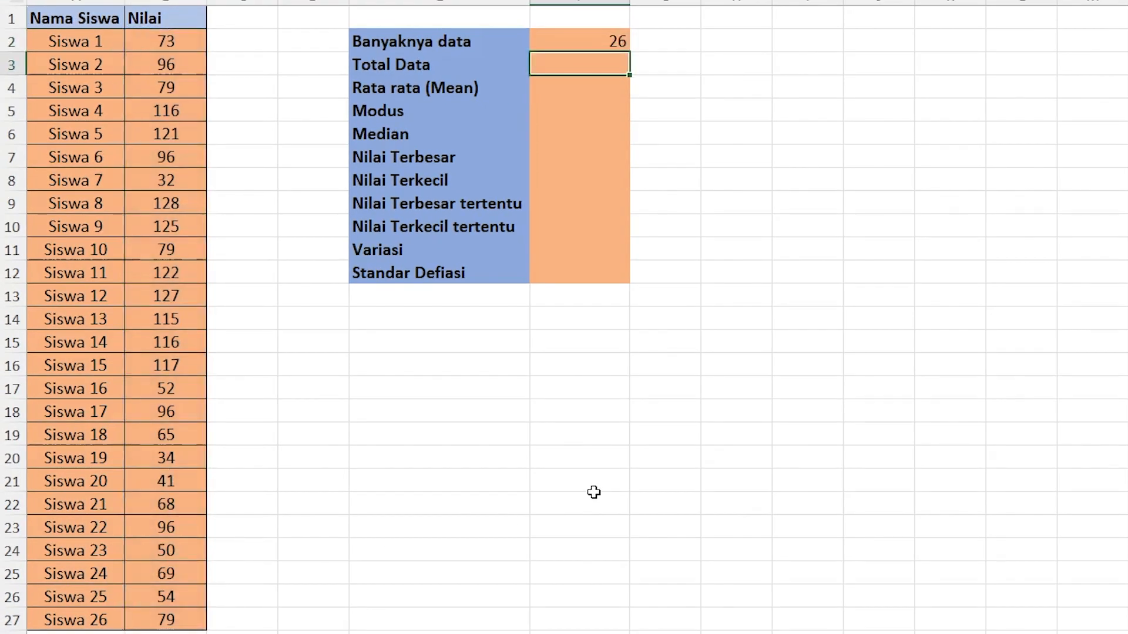
pyautogui.click(572, 37)
pyautogui.moveTo(175, 47); pyautogui.dragTo(179, 627)
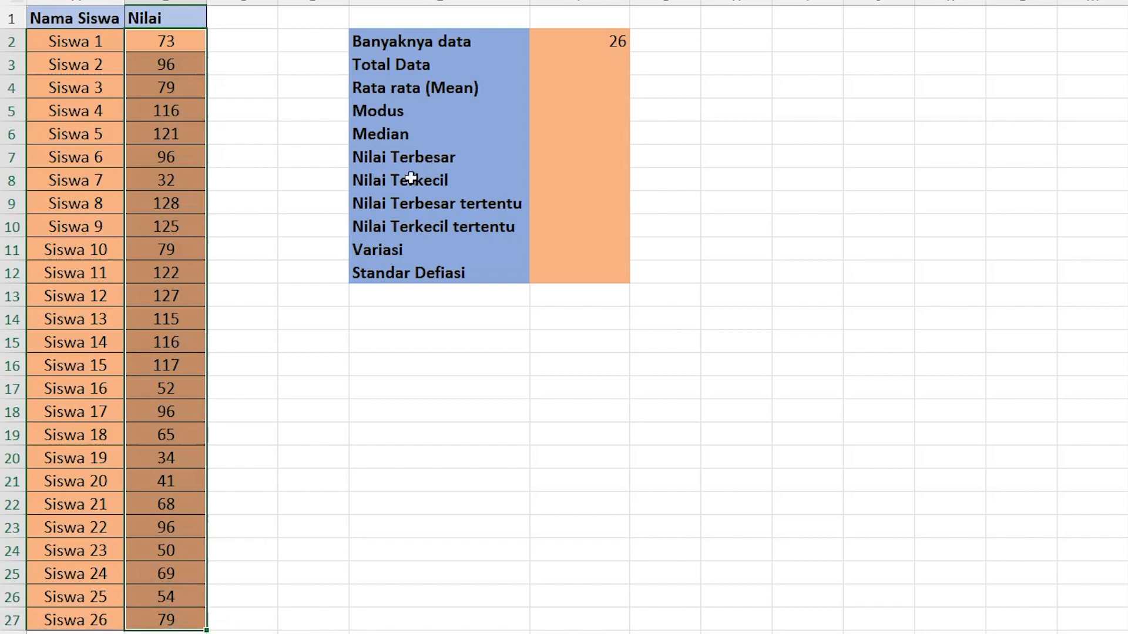
pyautogui.click(570, 34)
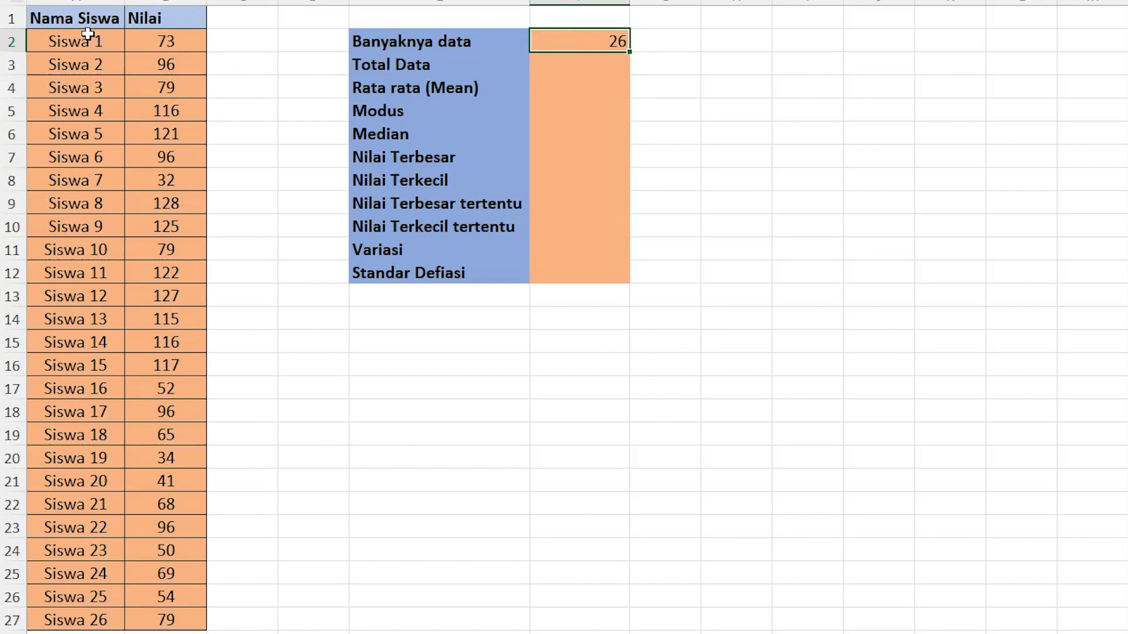
pyautogui.moveTo(60, 36); pyautogui.dragTo(68, 621)
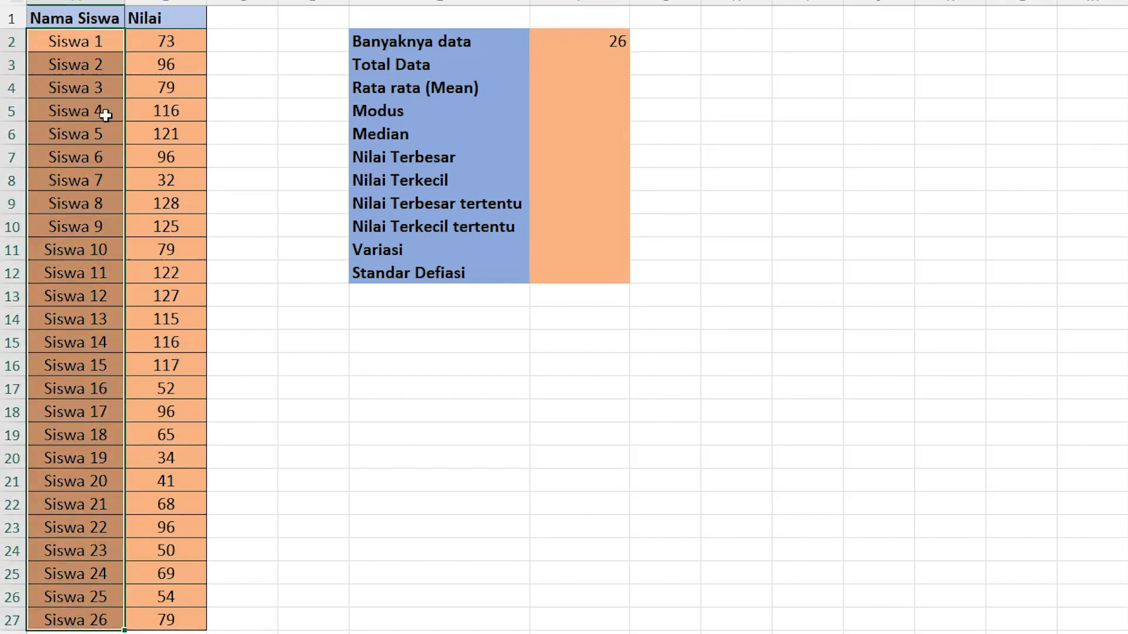
pyautogui.moveTo(101, 38); pyautogui.dragTo(70, 620)
# Step: Replace the formula in F2 with =COUNT(A2:A27) to try counting the text entries in the Nama Siswa column
pyautogui.click(580, 44)
pyautogui.write('=count(')
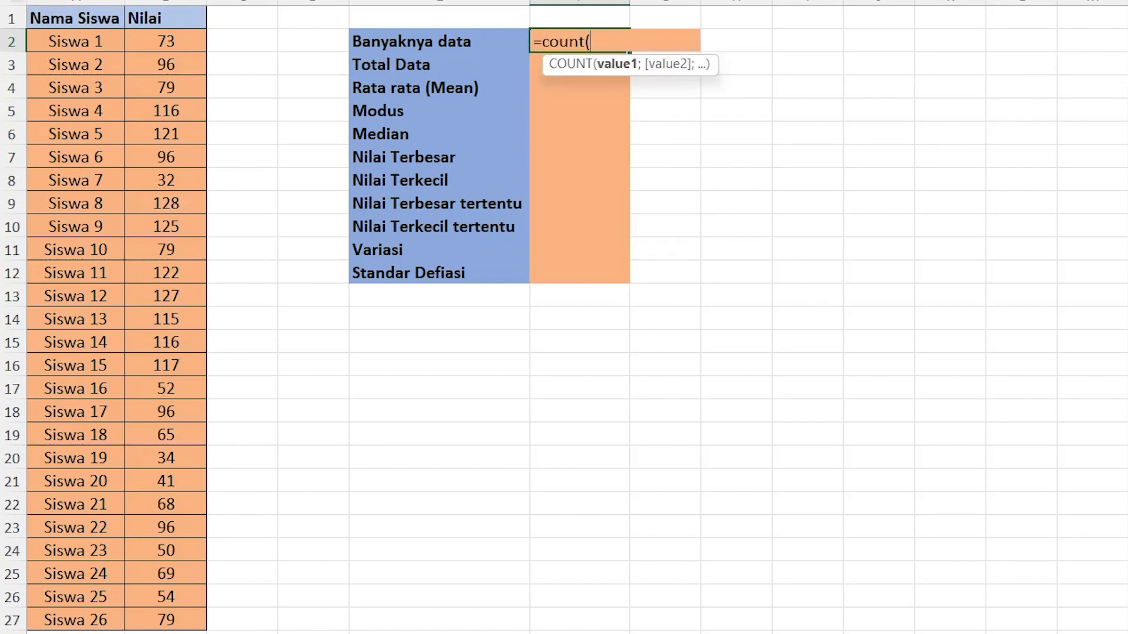
pyautogui.moveTo(91, 40); pyautogui.dragTo(95, 619)
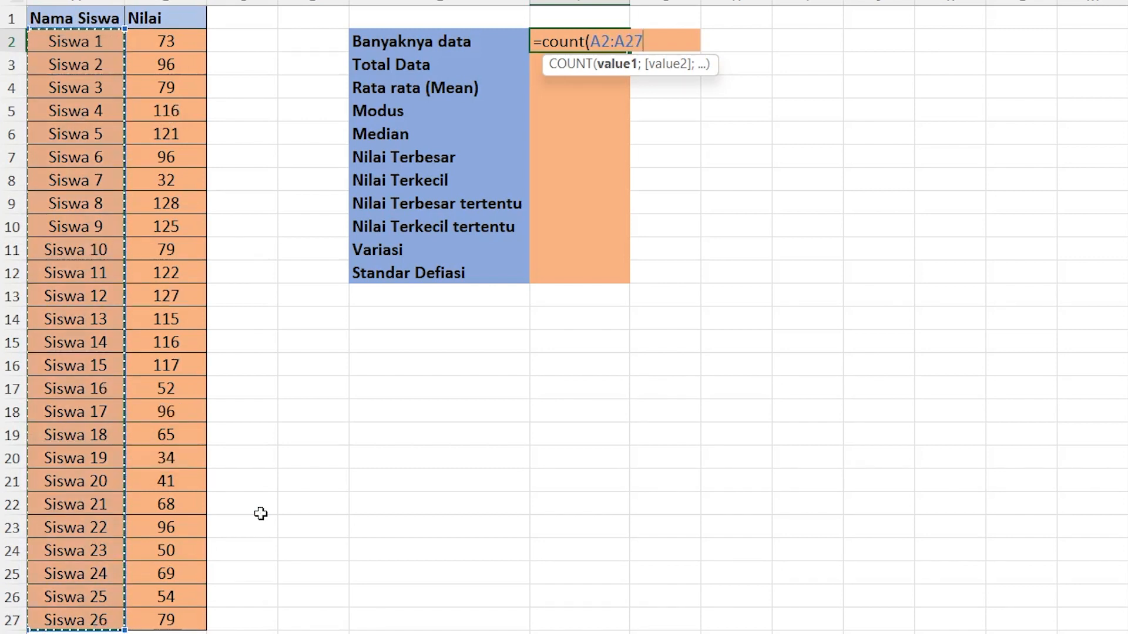
pyautogui.press('Return')
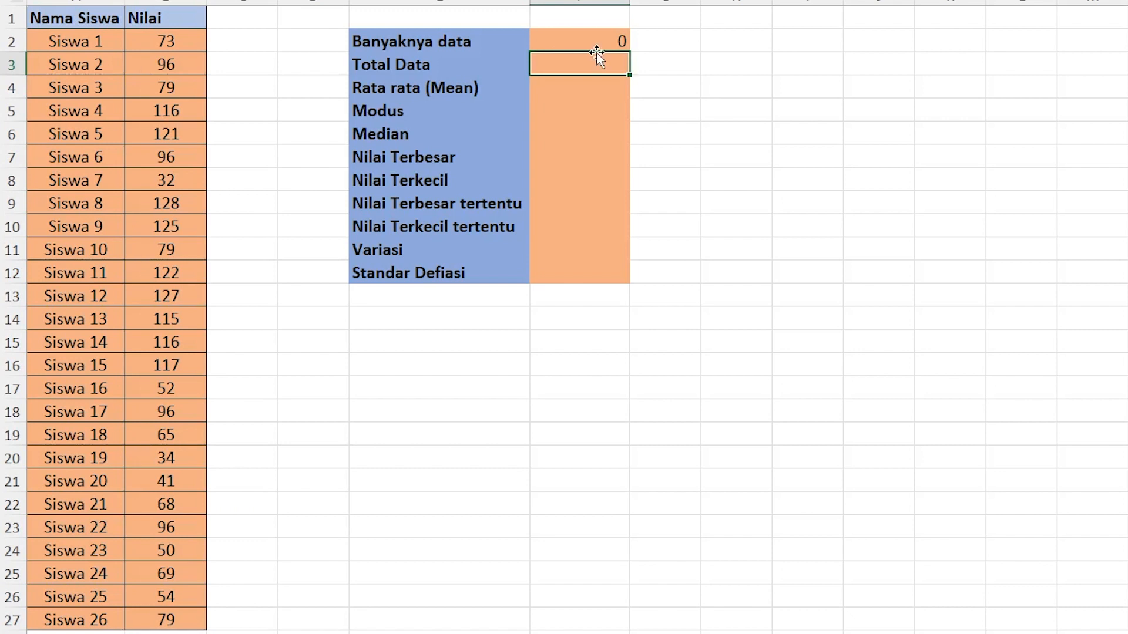
pyautogui.click(580, 37)
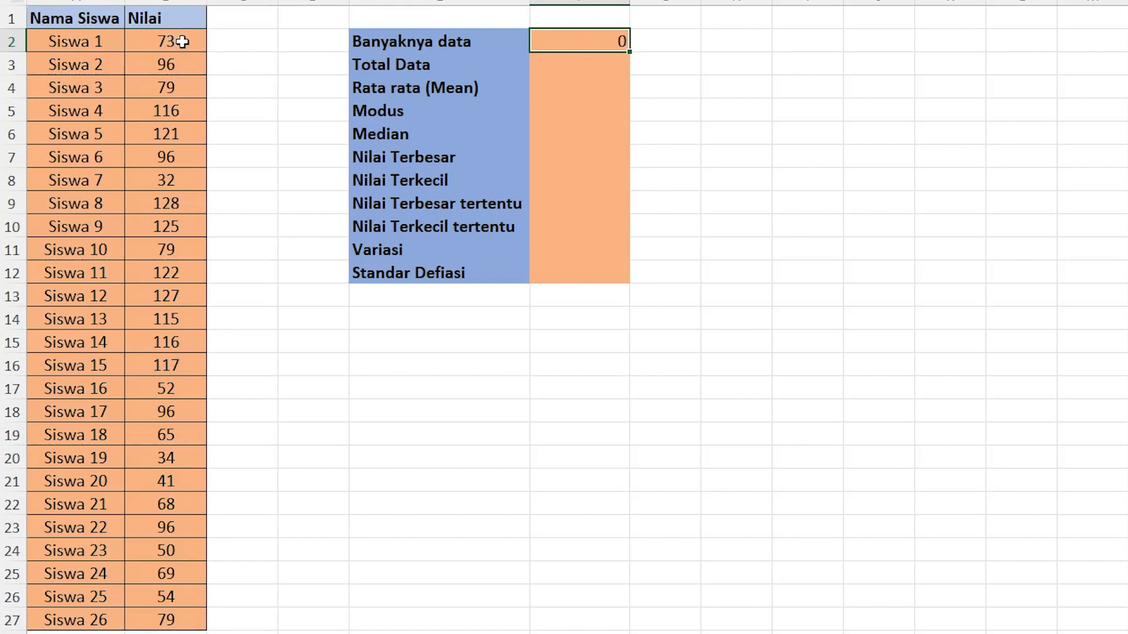
pyautogui.moveTo(194, 41); pyautogui.dragTo(180, 618)
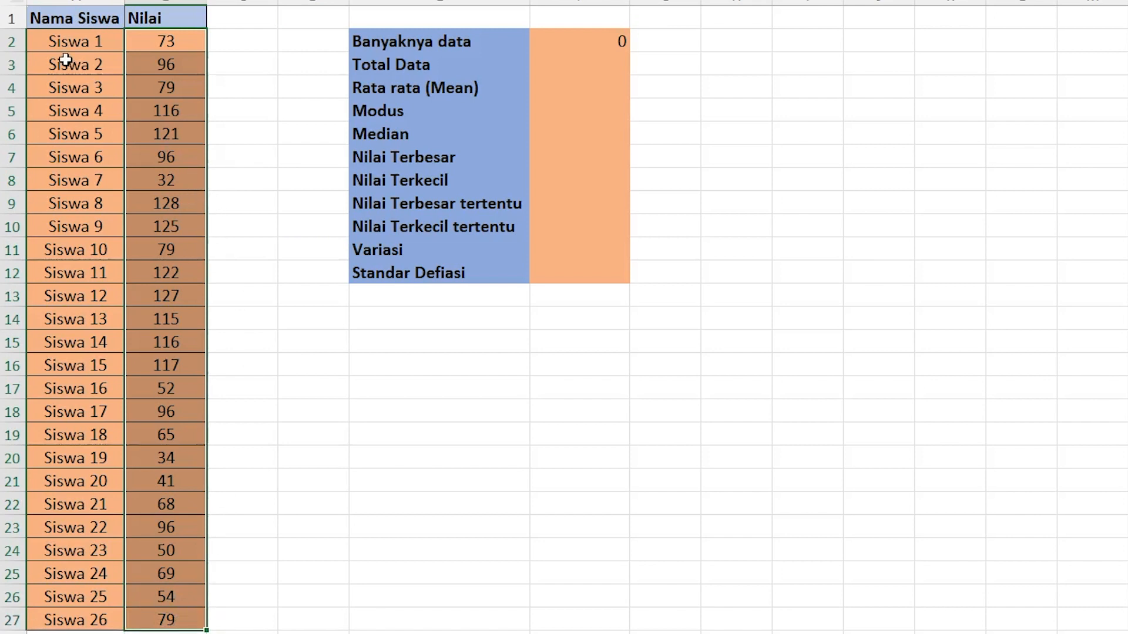
# Step: Replace the formula in F2 with =COUNTA(A2:A27) to count the non-empty entries in the Nama Siswa column
pyautogui.click(559, 49)
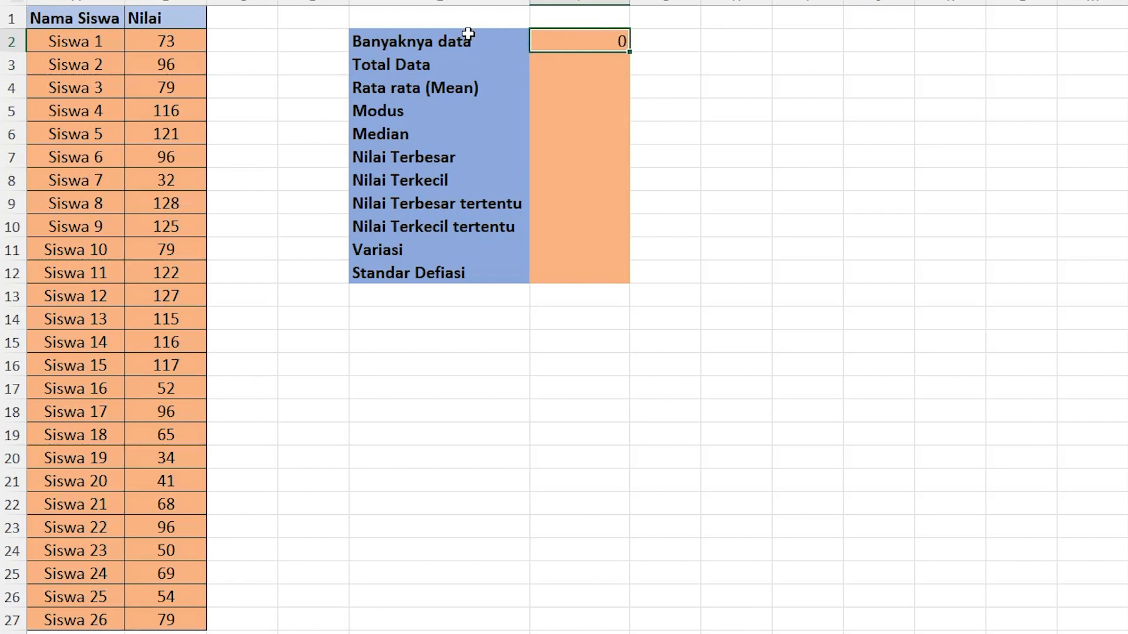
pyautogui.write('=cou')
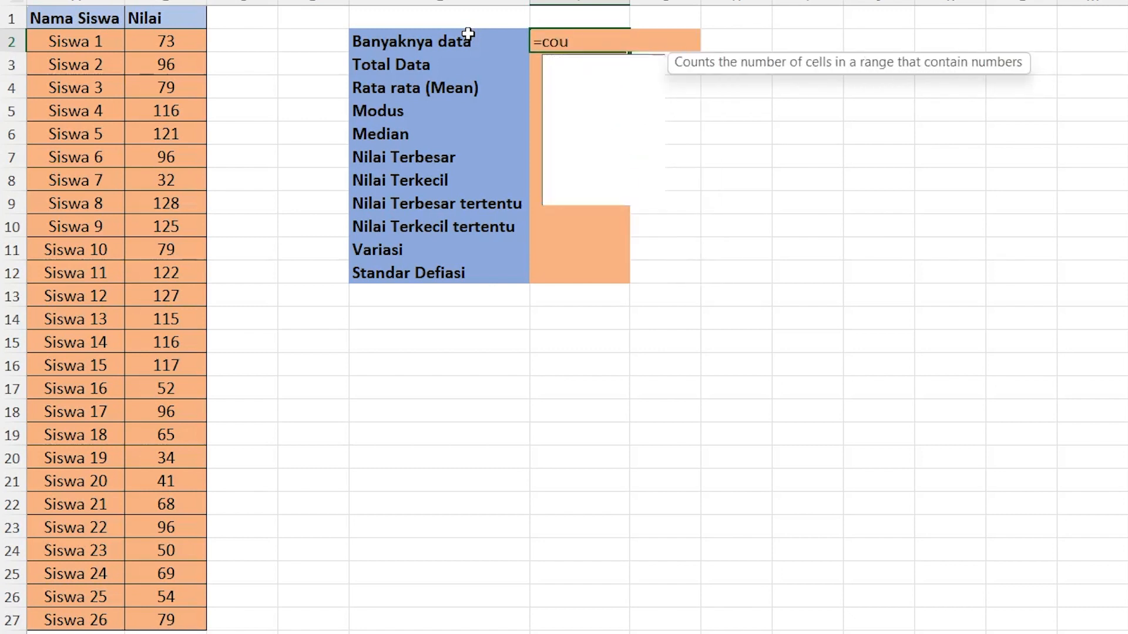
pyautogui.write('nta(')
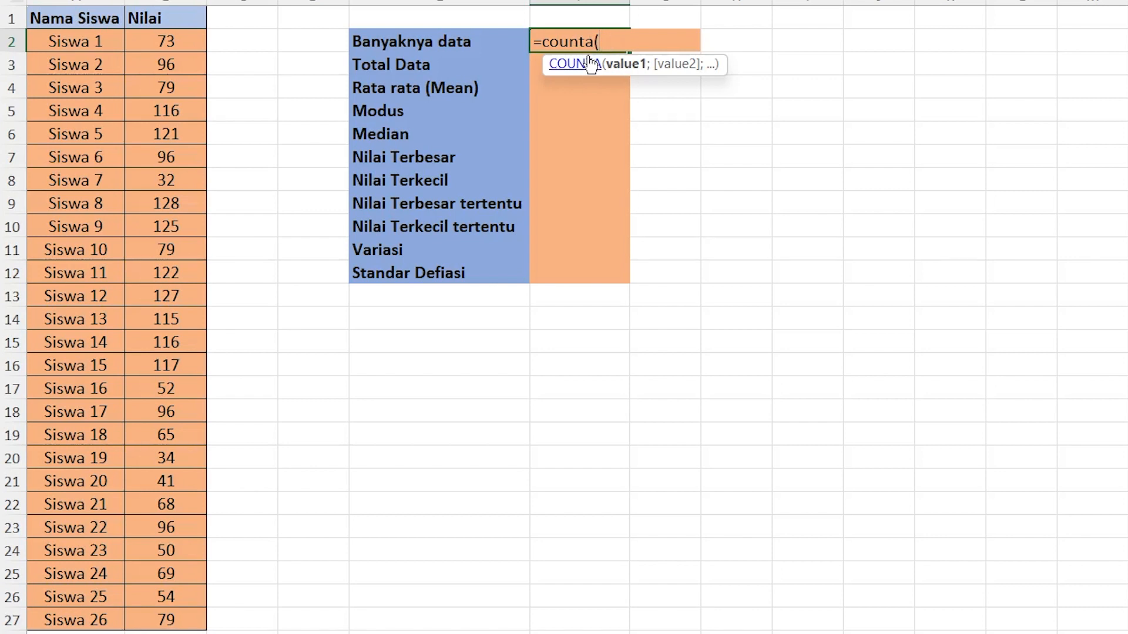
pyautogui.press('BackSpace')
pyautogui.press('BackSpace')
pyautogui.press('BackSpace')
pyautogui.press('BackSpace')
pyautogui.press('BackSpace')
pyautogui.press('BackSpace')
pyautogui.press('BackSpace')
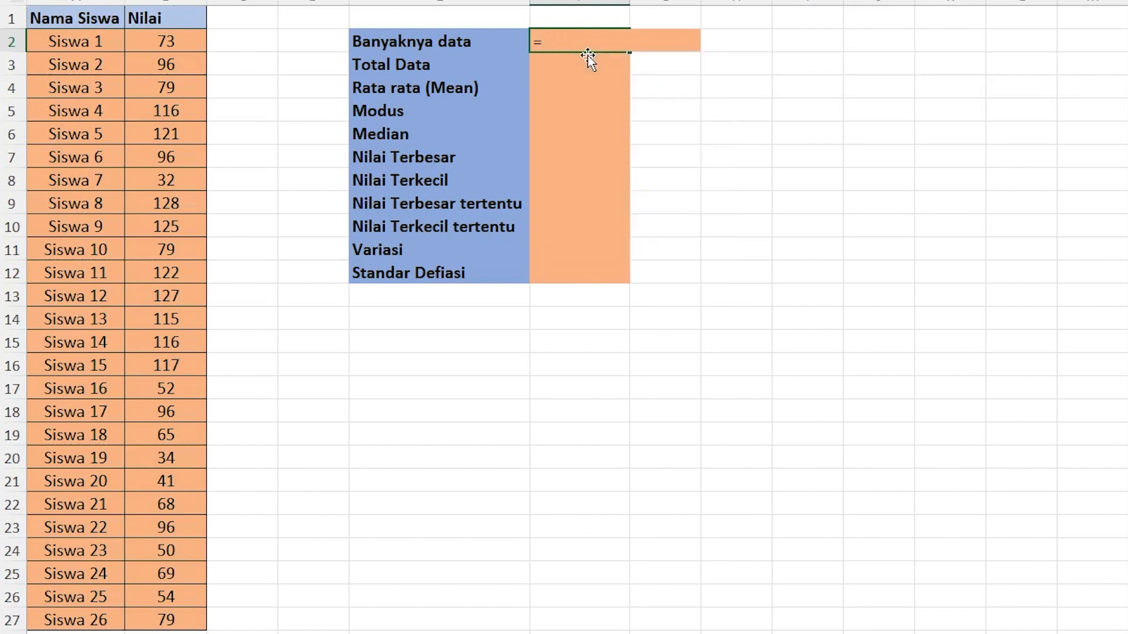
pyautogui.write('COUNTA(')
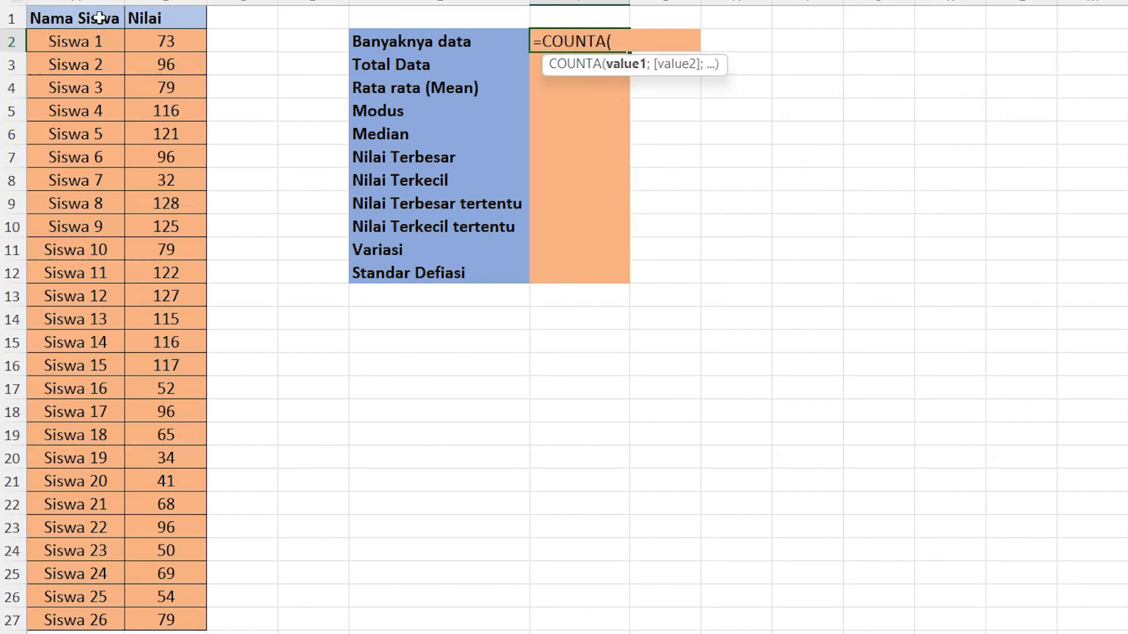
pyautogui.moveTo(87, 37); pyautogui.dragTo(93, 620)
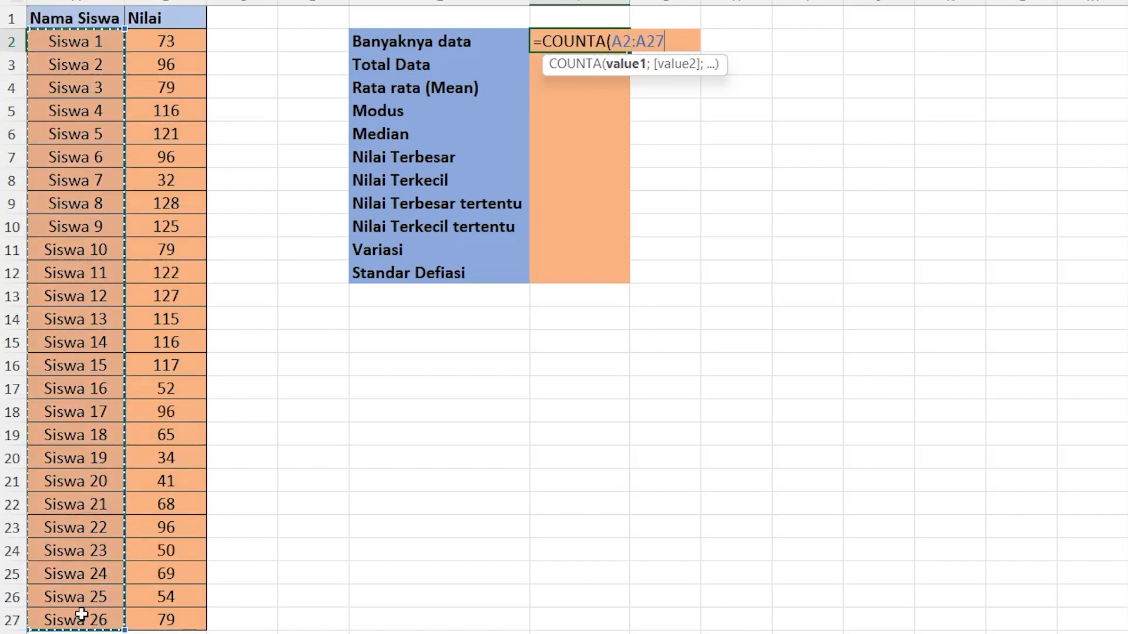
pyautogui.press('Return')
# Step: Replace the formula in F2 with =COUNTA(B2:B27) to count the non-empty entries in the Nilai column
pyautogui.click(581, 40)
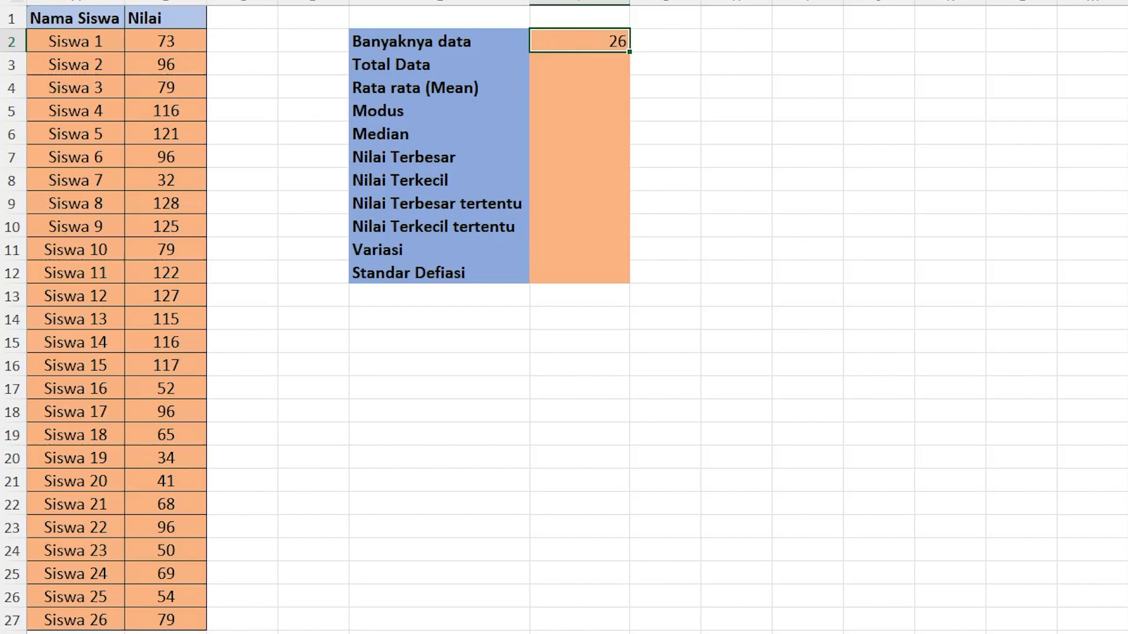
pyautogui.write('=COUNT')
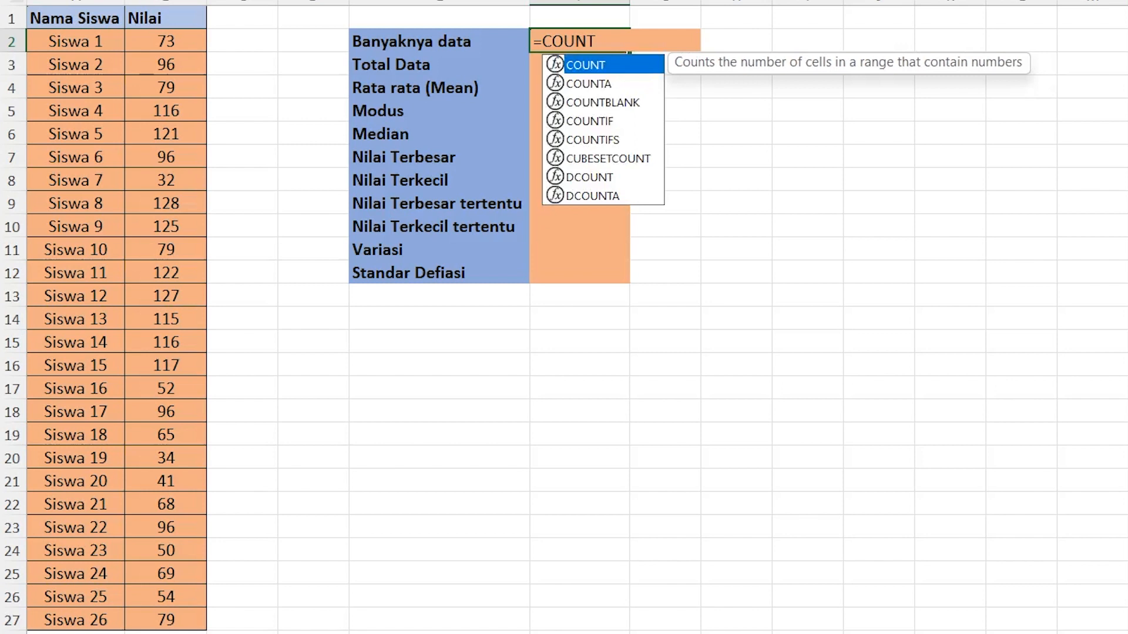
pyautogui.write('A(')
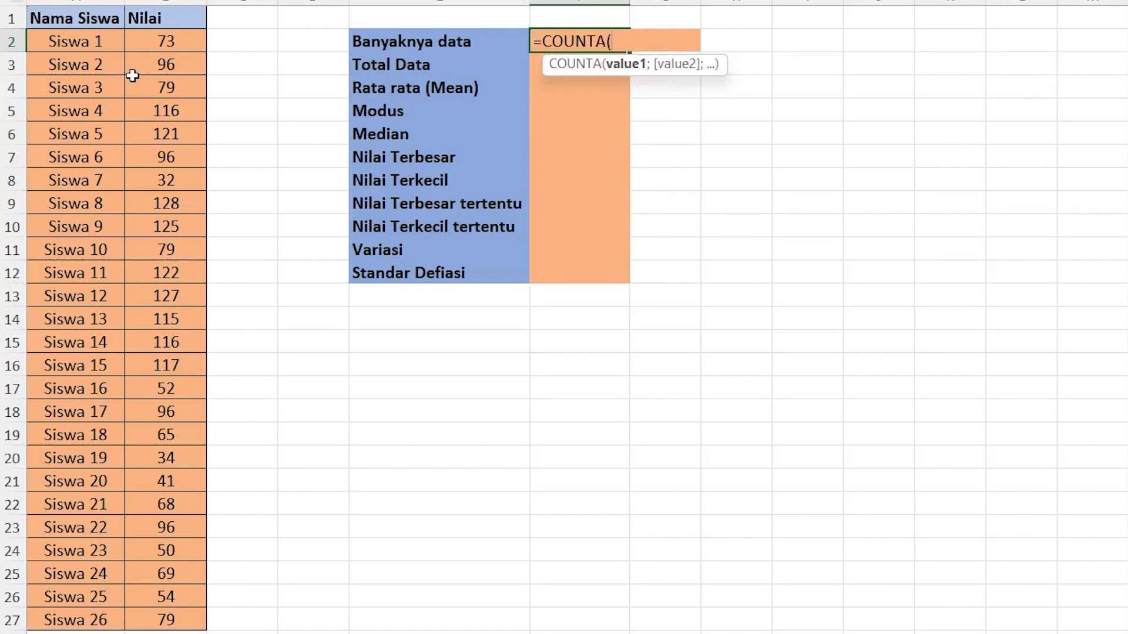
pyautogui.moveTo(158, 37); pyautogui.dragTo(189, 615)
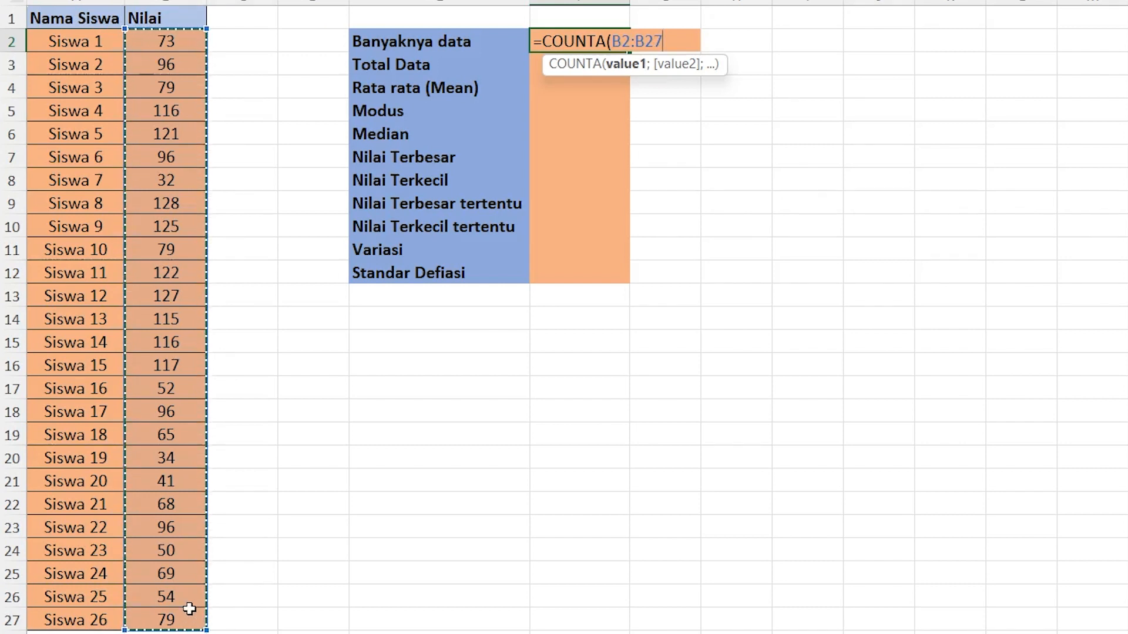
pyautogui.press('Return')
pyautogui.click(569, 43)
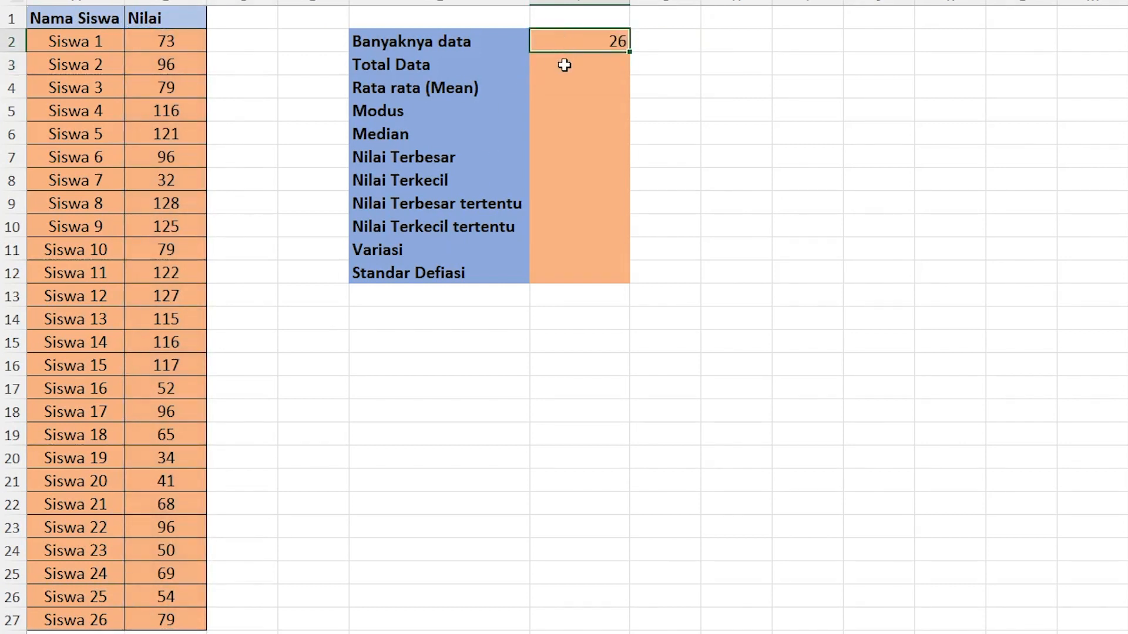
pyautogui.click(565, 66)
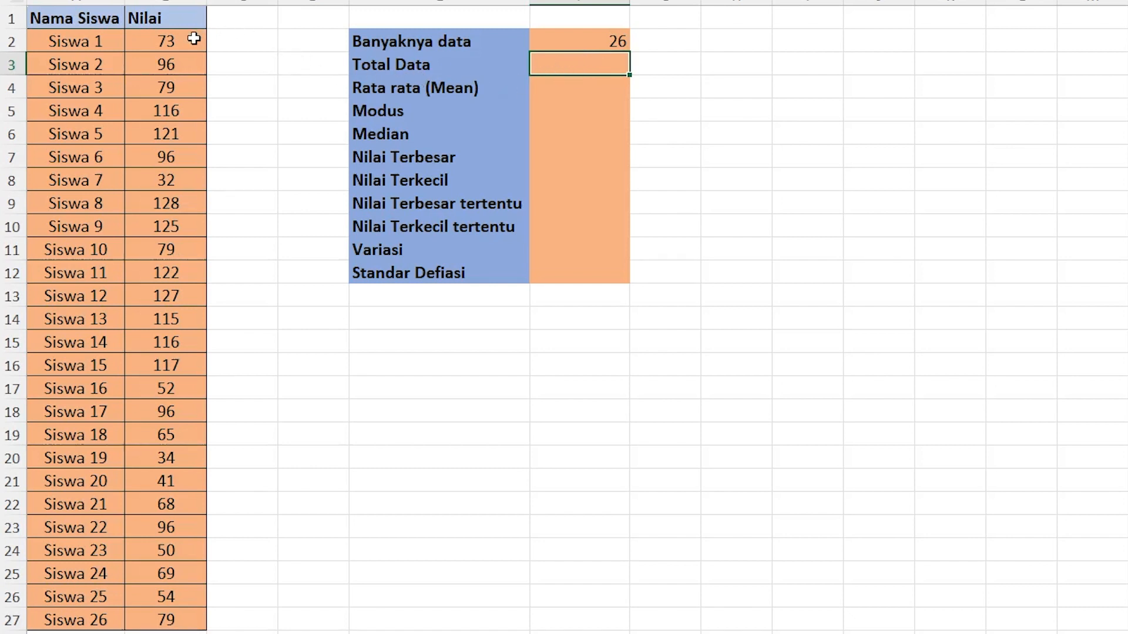
pyautogui.click(139, 37)
pyautogui.hotkey('ctrl', 'shift', 'Down')
pyautogui.click(139, 36)
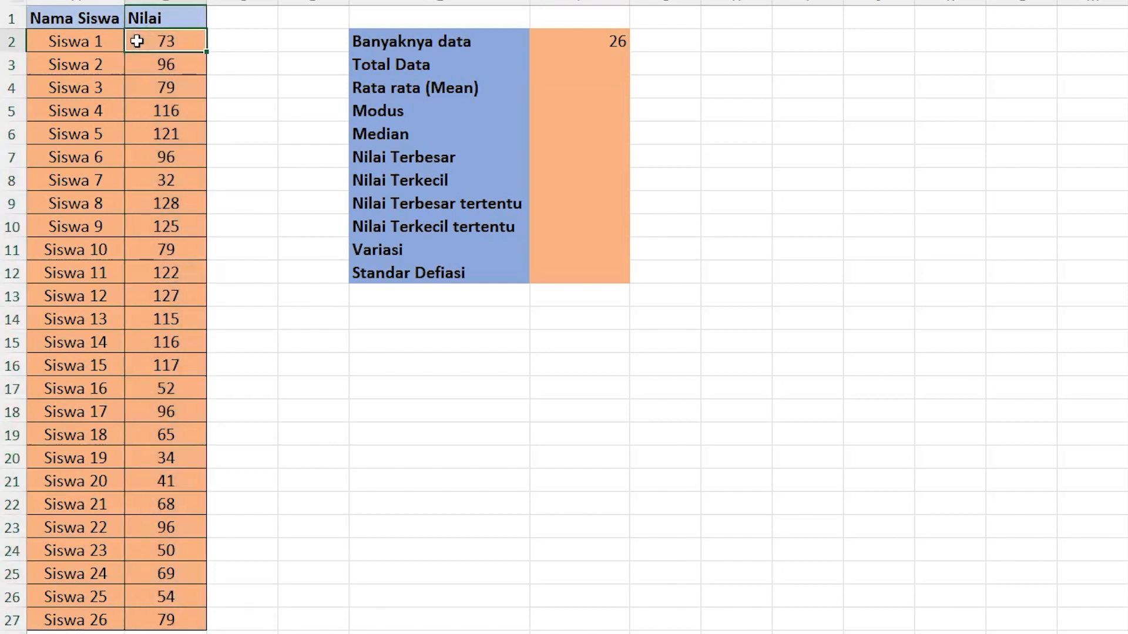
pyautogui.click(141, 67)
pyautogui.click(142, 83)
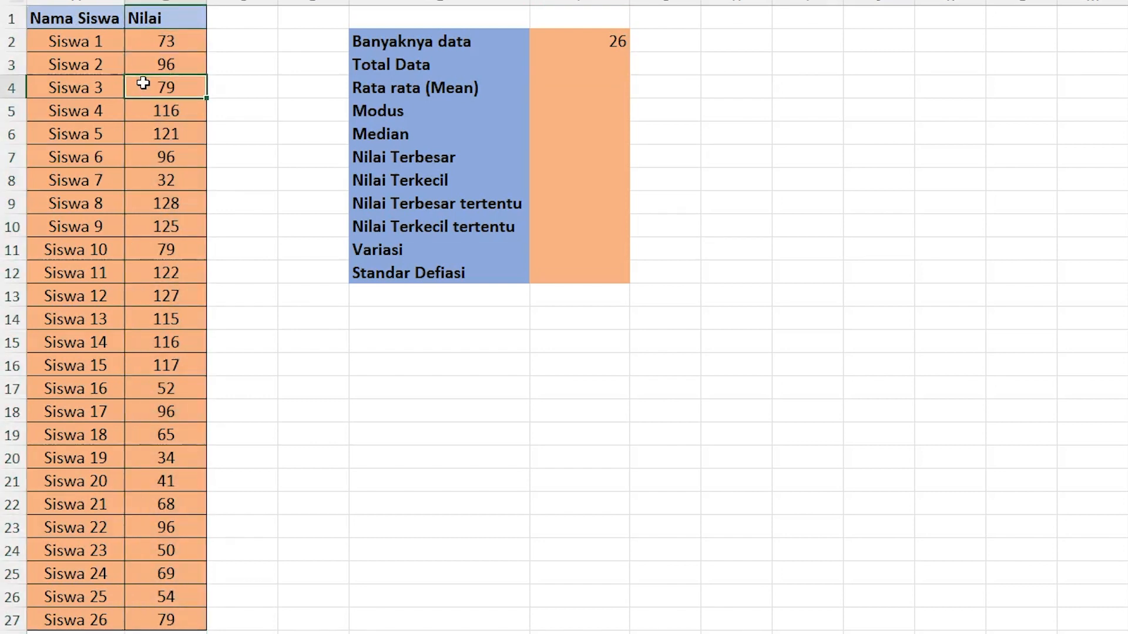
pyautogui.click(144, 43)
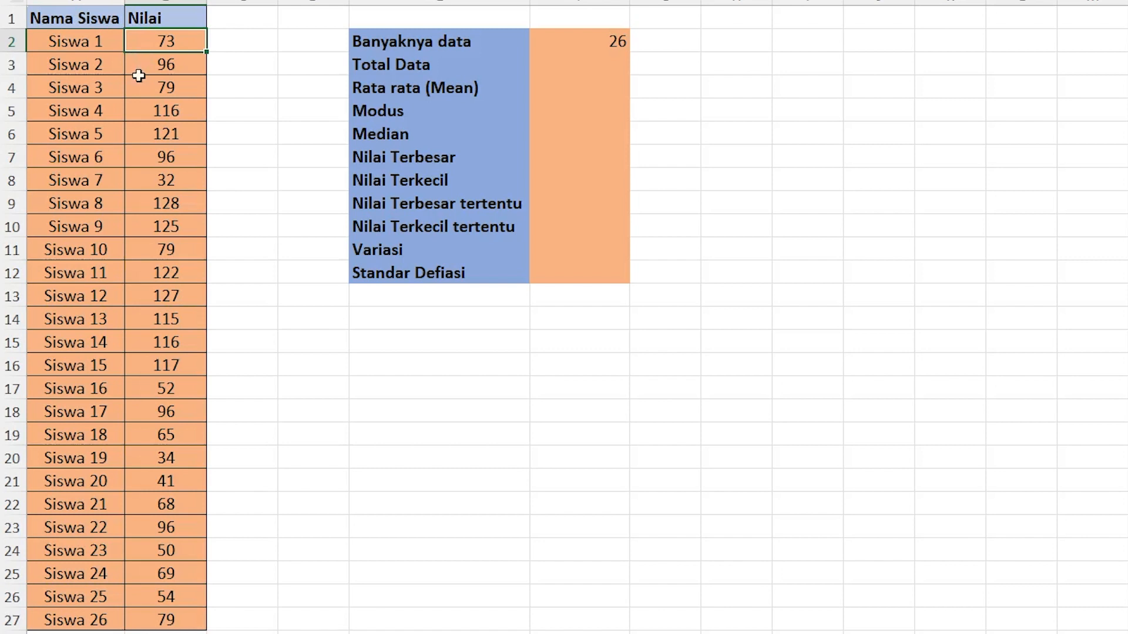
pyautogui.click(144, 67)
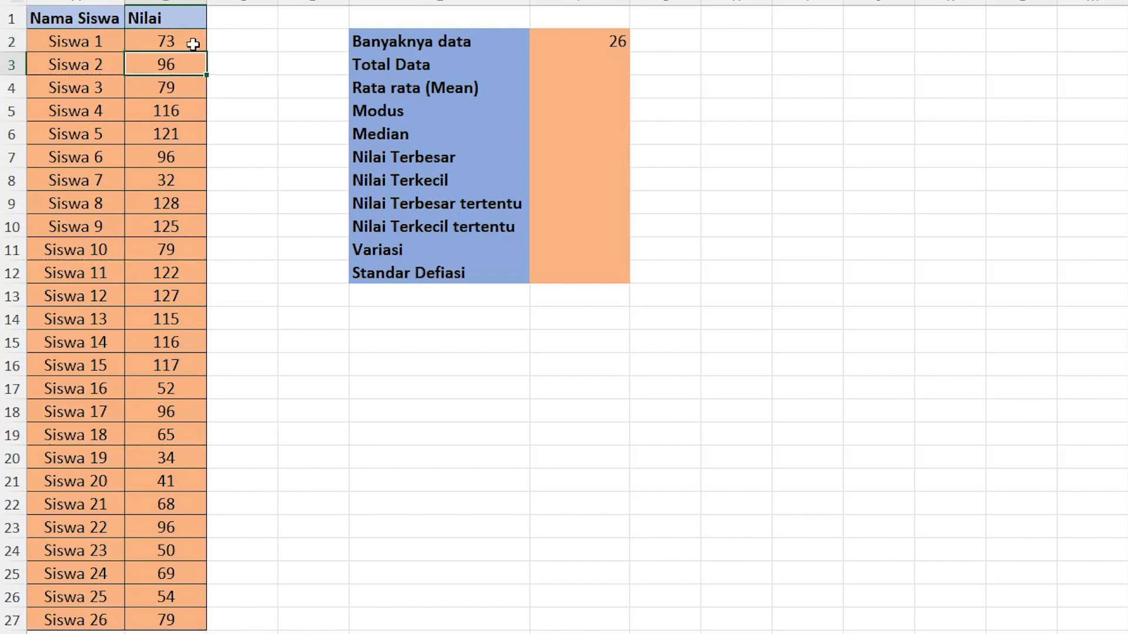
# Step: Enter =SUM(B2:B28) in cell F3 beside Total Data to add up the Nilai scores
pyautogui.moveTo(193, 42); pyautogui.dragTo(175, 626)
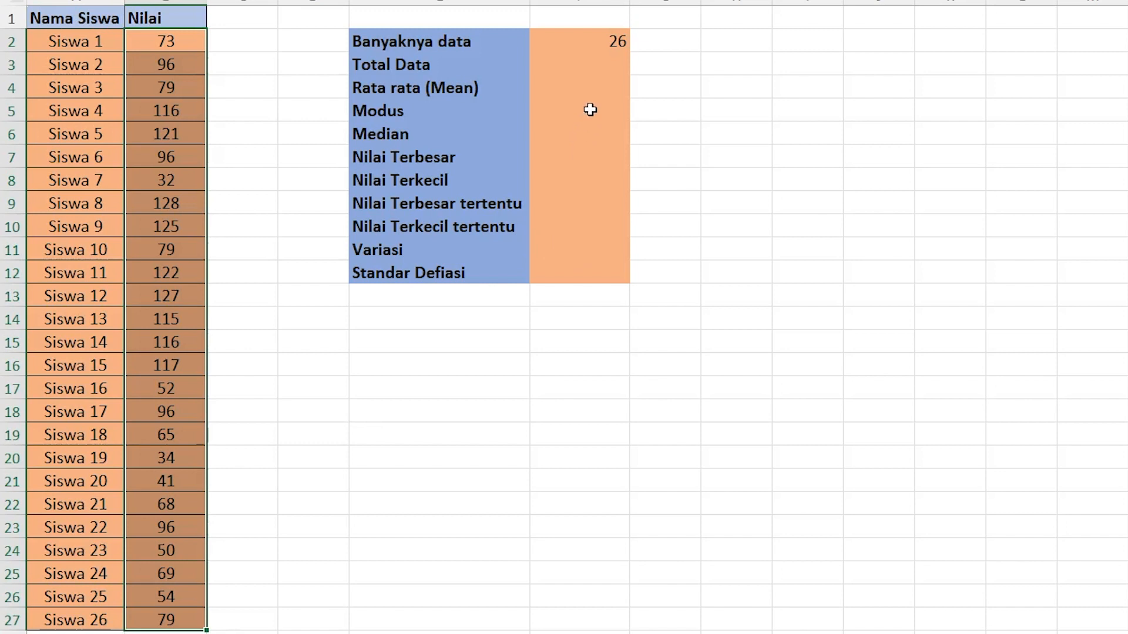
pyautogui.click(555, 63)
pyautogui.write('=SUM(')
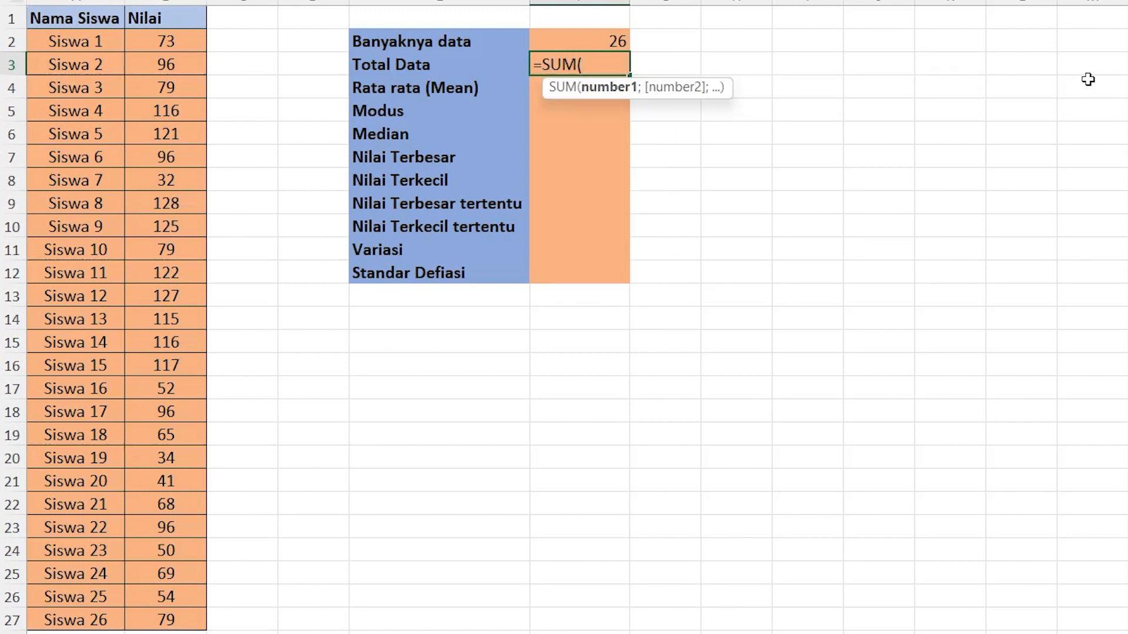
pyautogui.moveTo(178, 43); pyautogui.dragTo(176, 631)
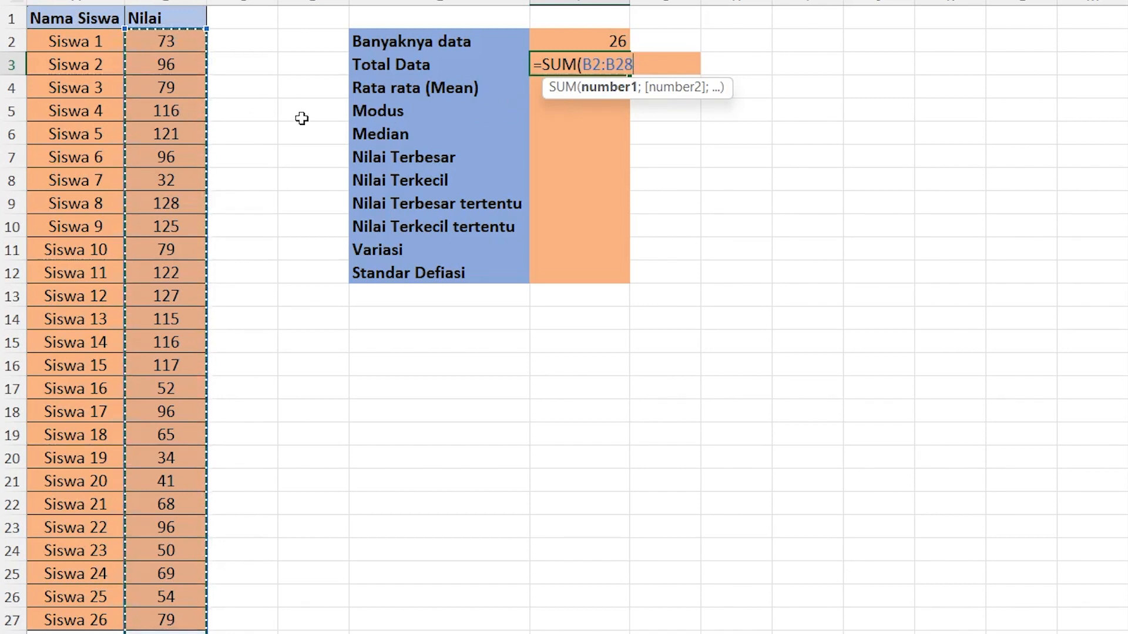
pyautogui.press('Return')
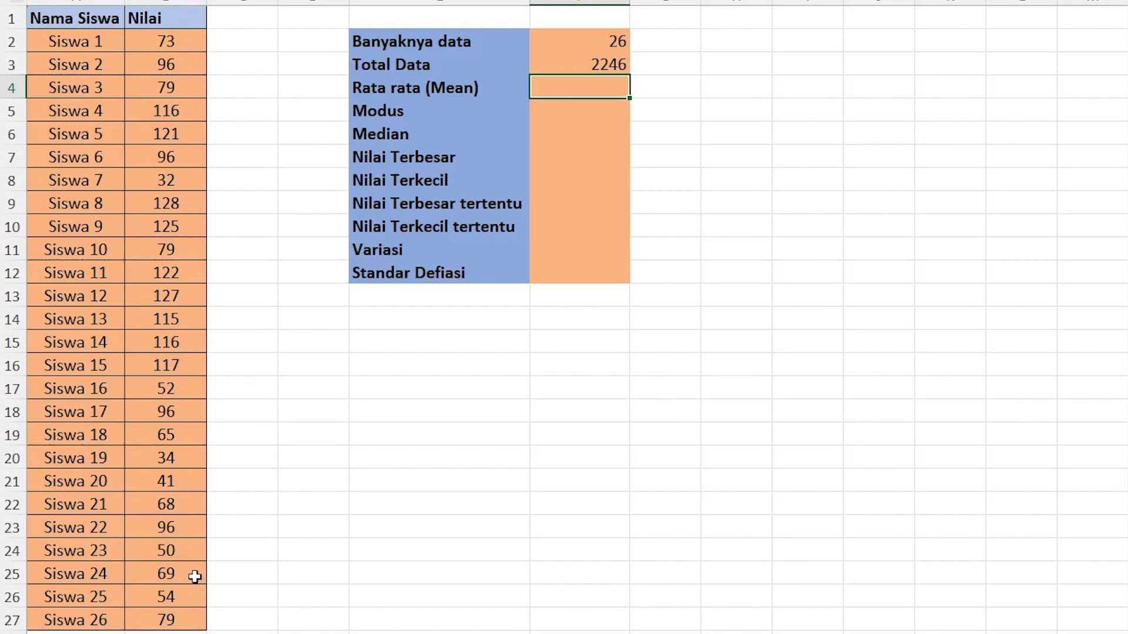
# Step: Enter =F3/F2 in cell G4 to calculate the mean manually from the total and the data count
pyautogui.click(490, 91)
pyautogui.click(572, 99)
pyautogui.click(659, 86)
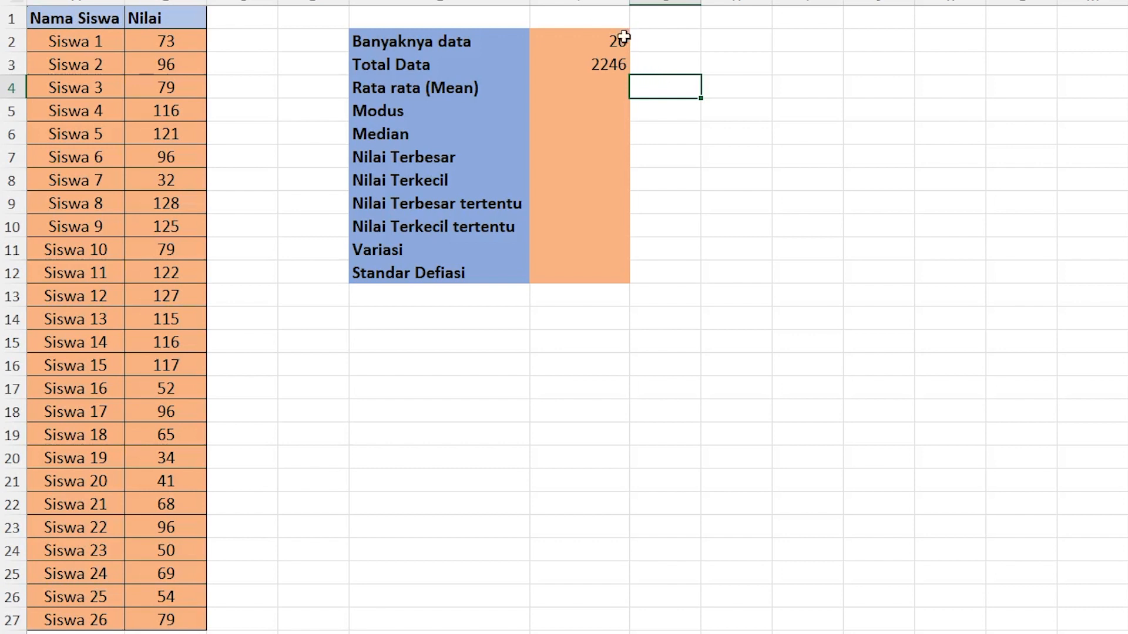
pyautogui.write('=')
pyautogui.click(555, 60)
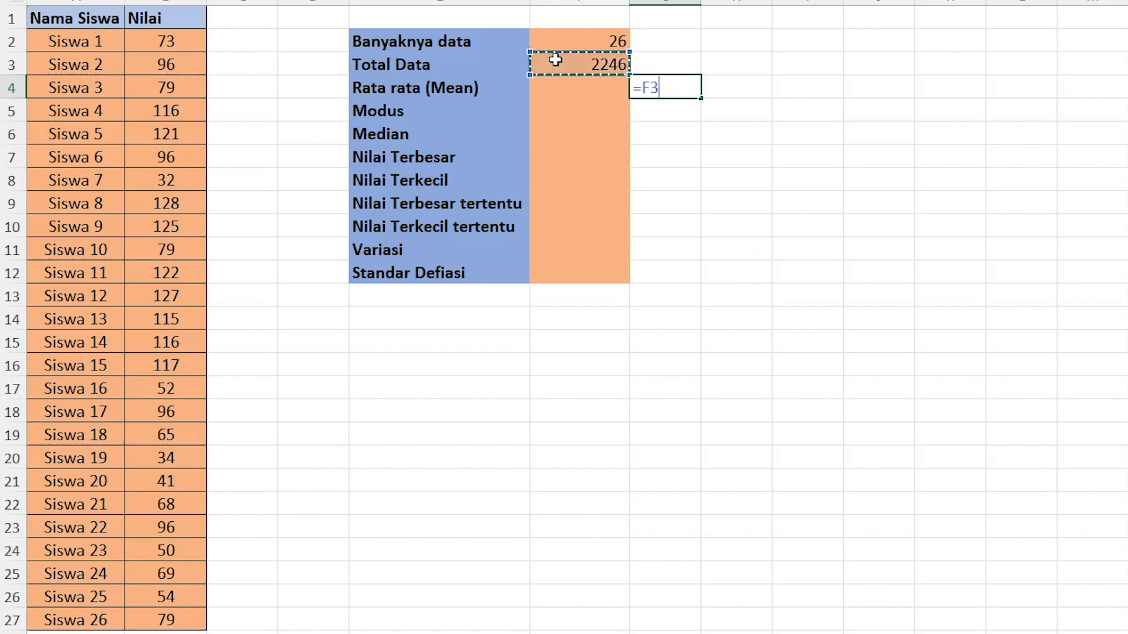
pyautogui.write('/')
pyautogui.click(550, 33)
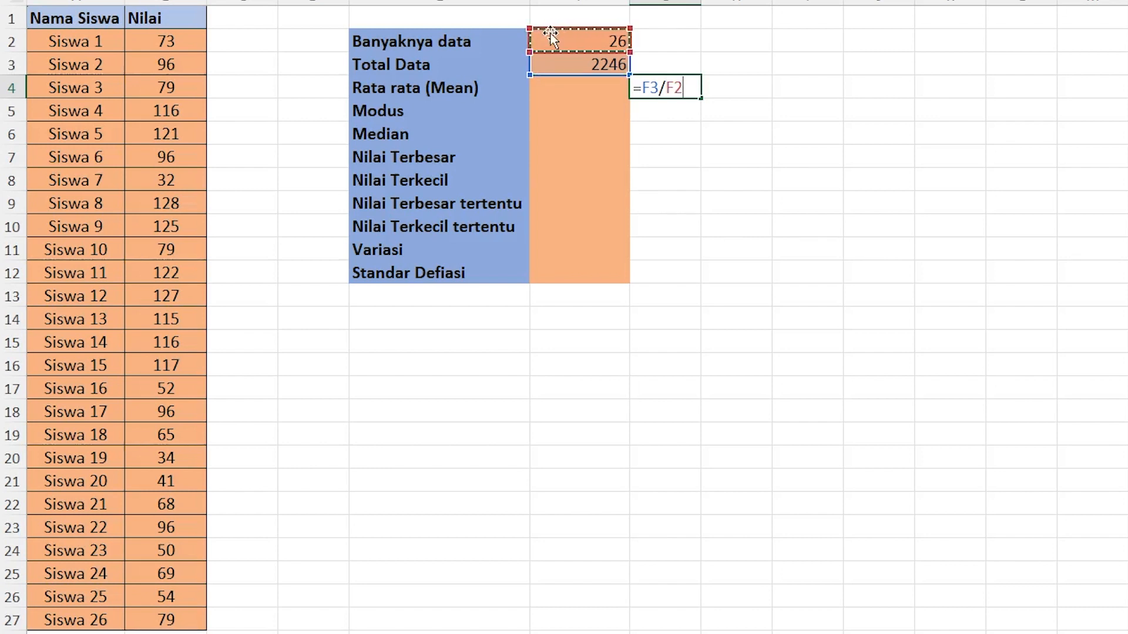
pyautogui.press('Return')
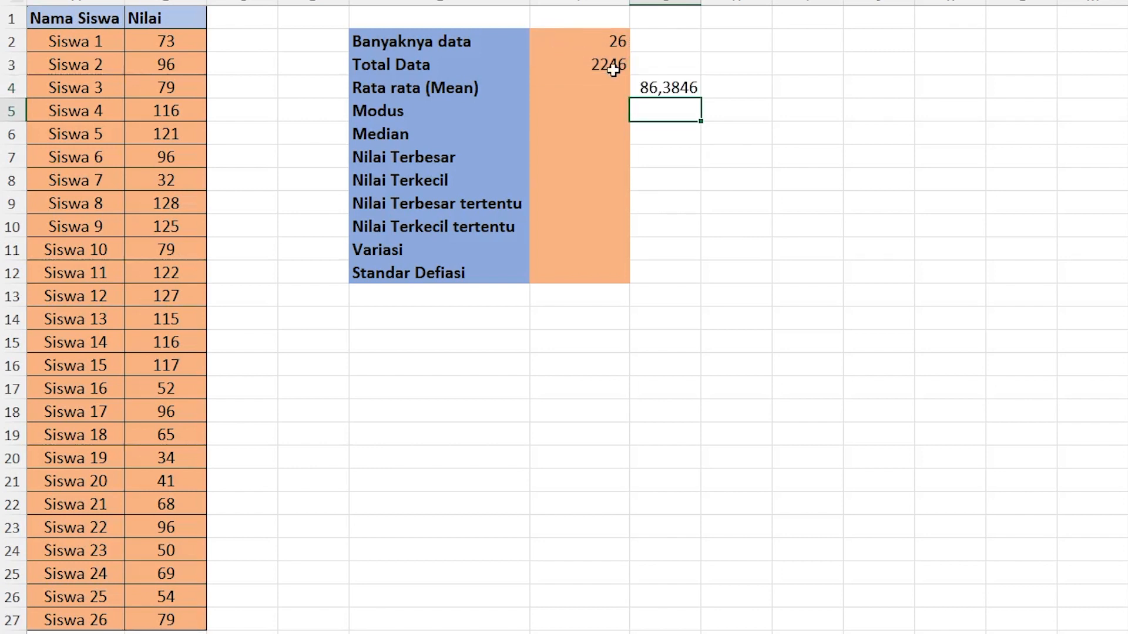
pyautogui.click(656, 87)
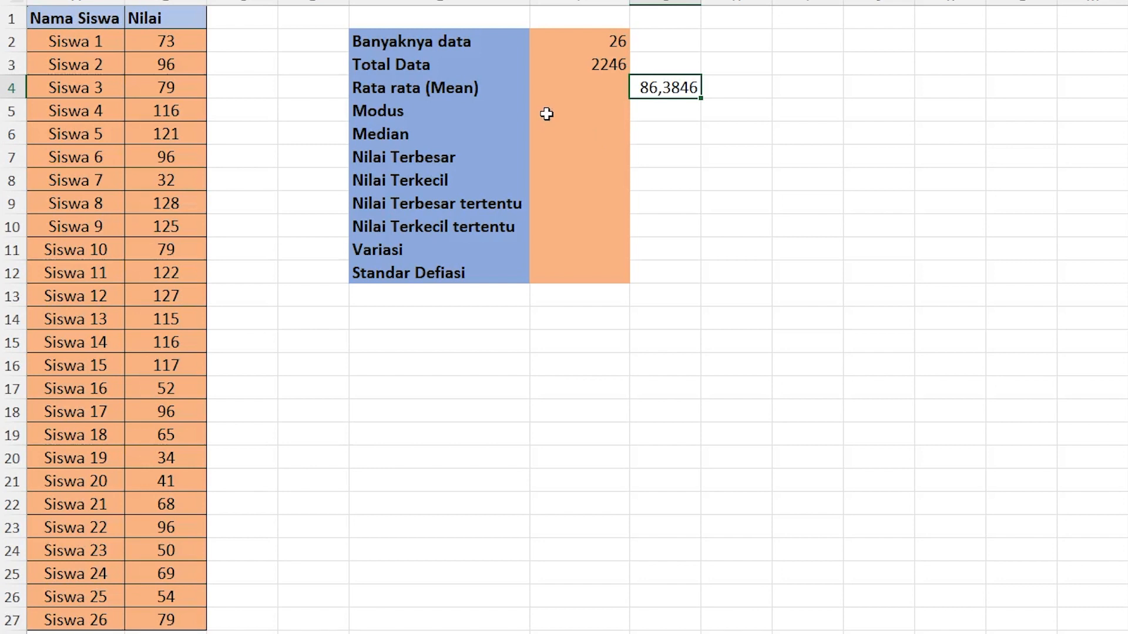
# Step: Enter =AVERAGE(B2:B27) in cell F4 beside Rata rata (Mean) to average the Nilai scores
pyautogui.click(552, 91)
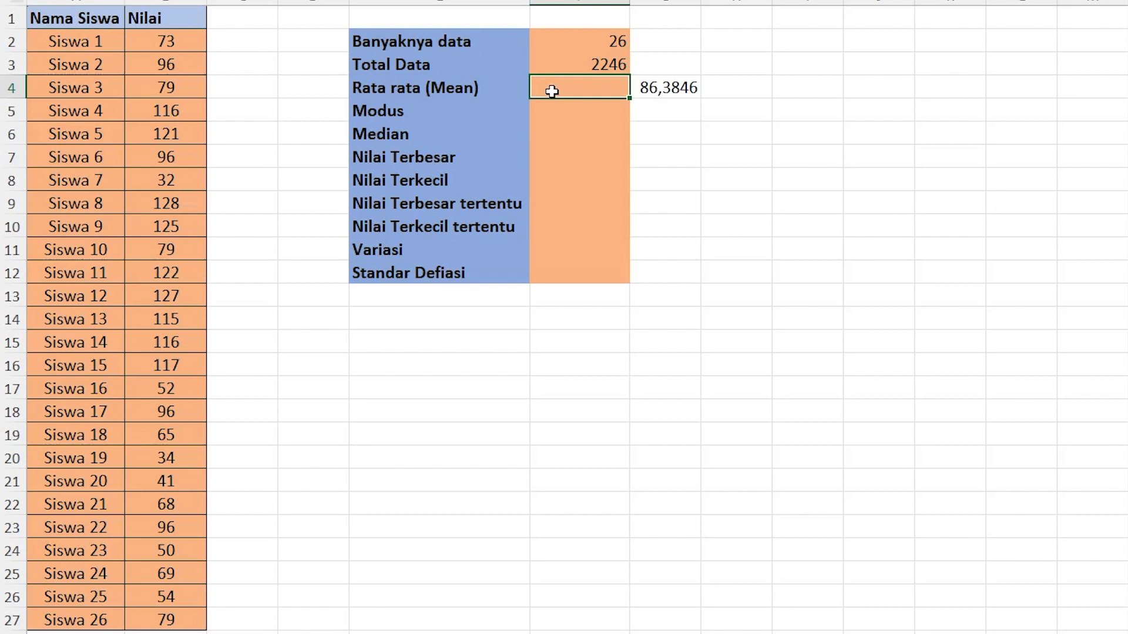
pyautogui.write('=AVER')
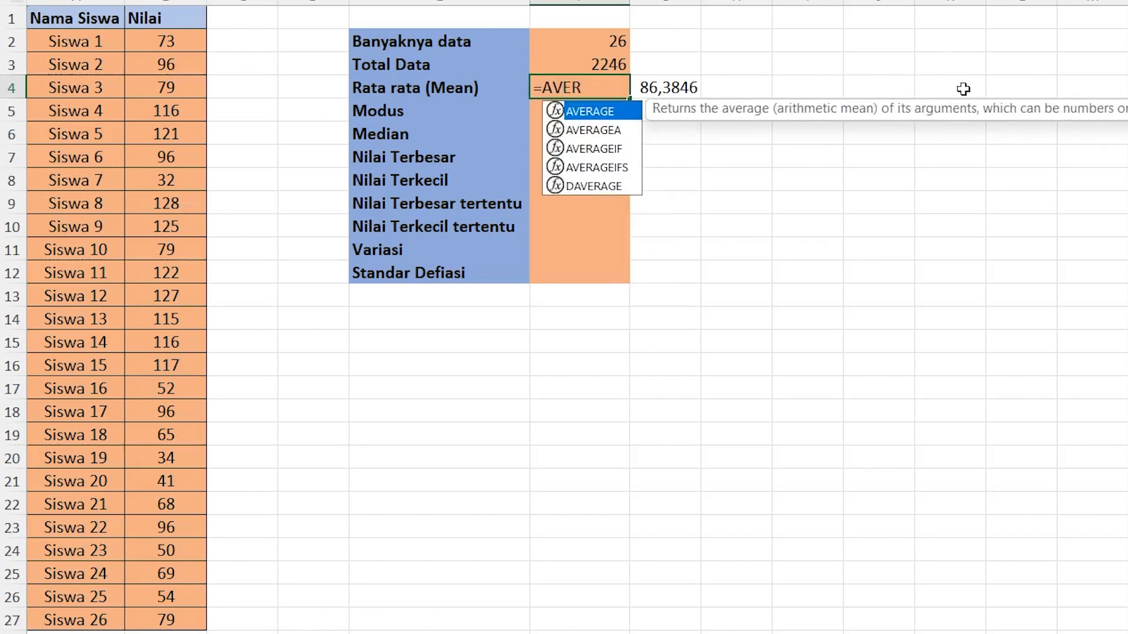
pyautogui.write('AGE(')
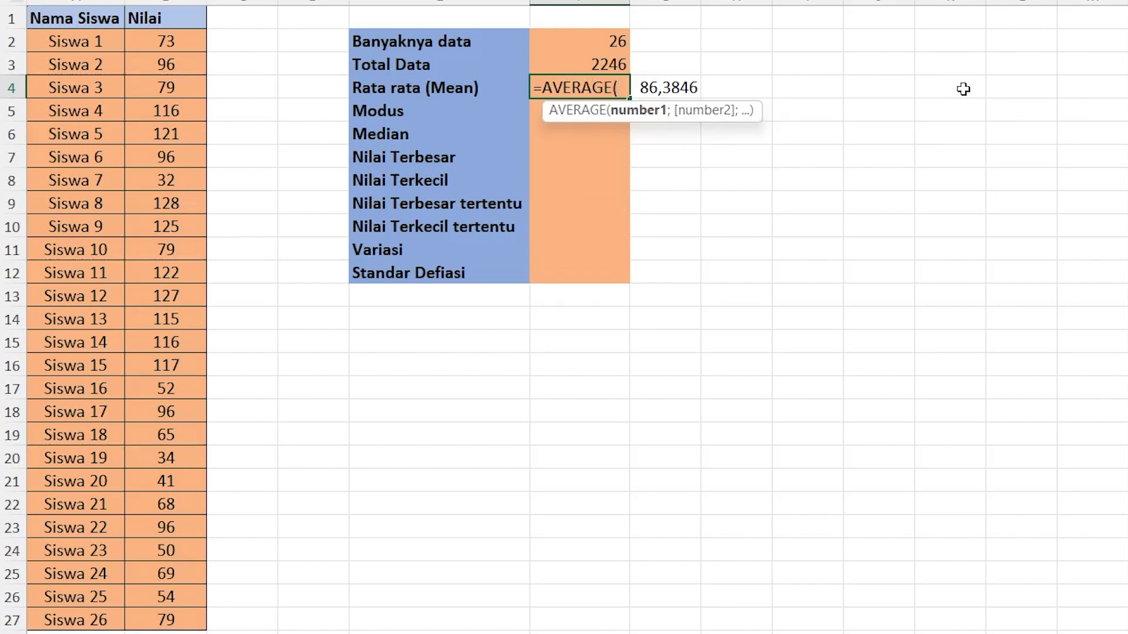
pyautogui.moveTo(159, 36); pyautogui.dragTo(166, 620)
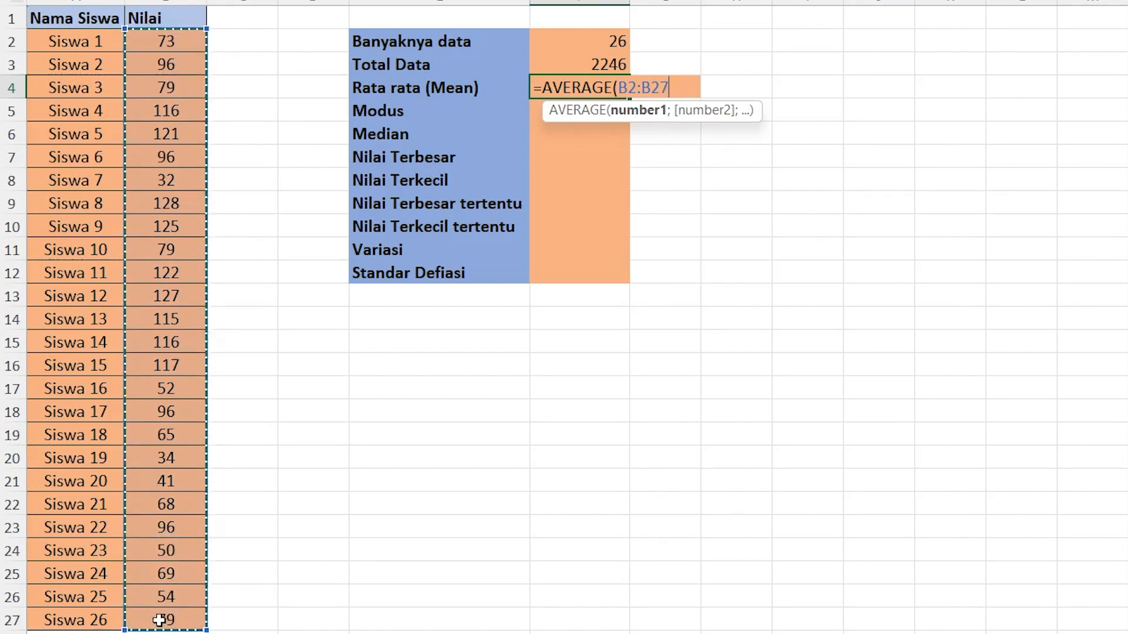
pyautogui.write(')')
pyautogui.press('Return')
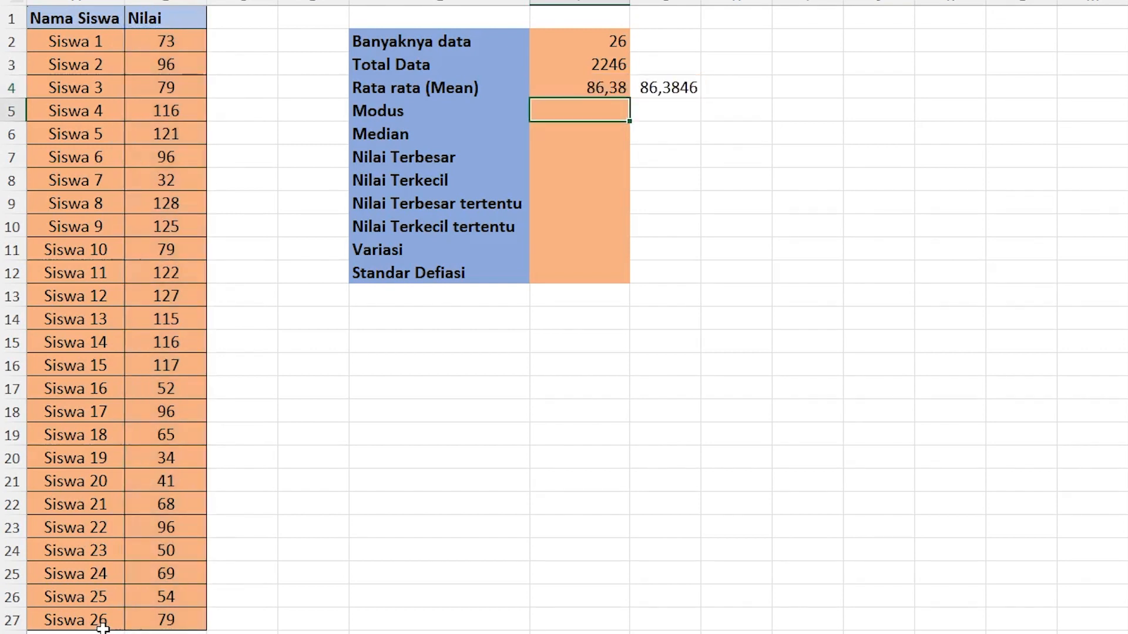
# Step: Reduce the manually calculated mean in G4 to two decimal places and review the AVERAGE formula in F4
pyautogui.click(594, 83)
pyautogui.click(688, 89)
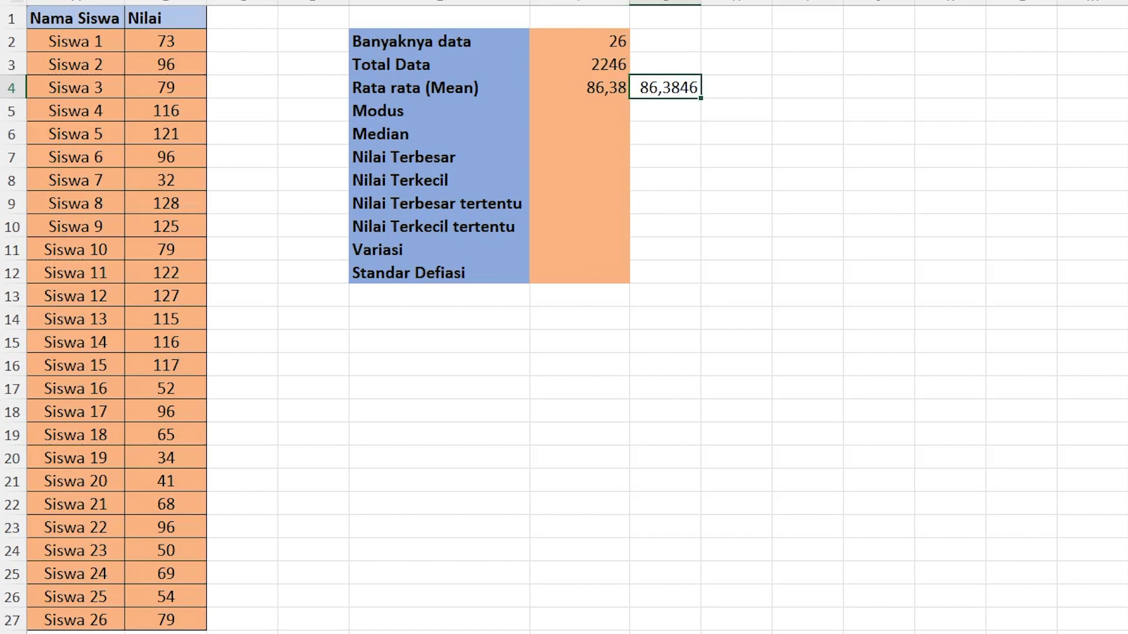
pyautogui.click(675, 1)
pyautogui.click(675, 1)
pyautogui.click(587, 85)
pyautogui.click(662, 84)
pyautogui.click(563, 85)
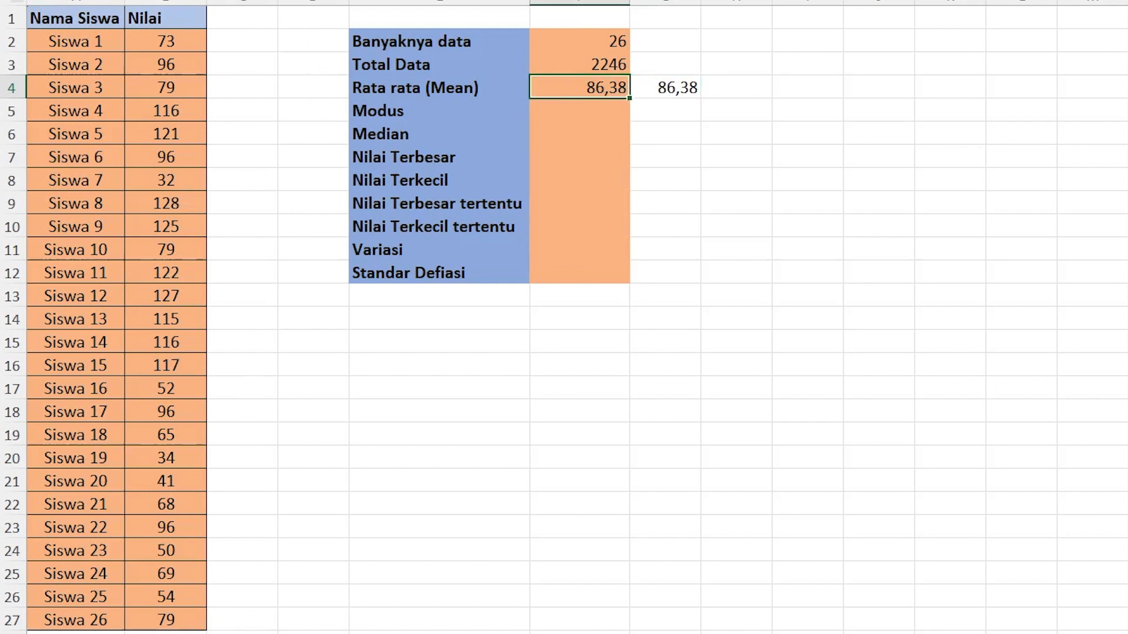
pyautogui.press('F2')
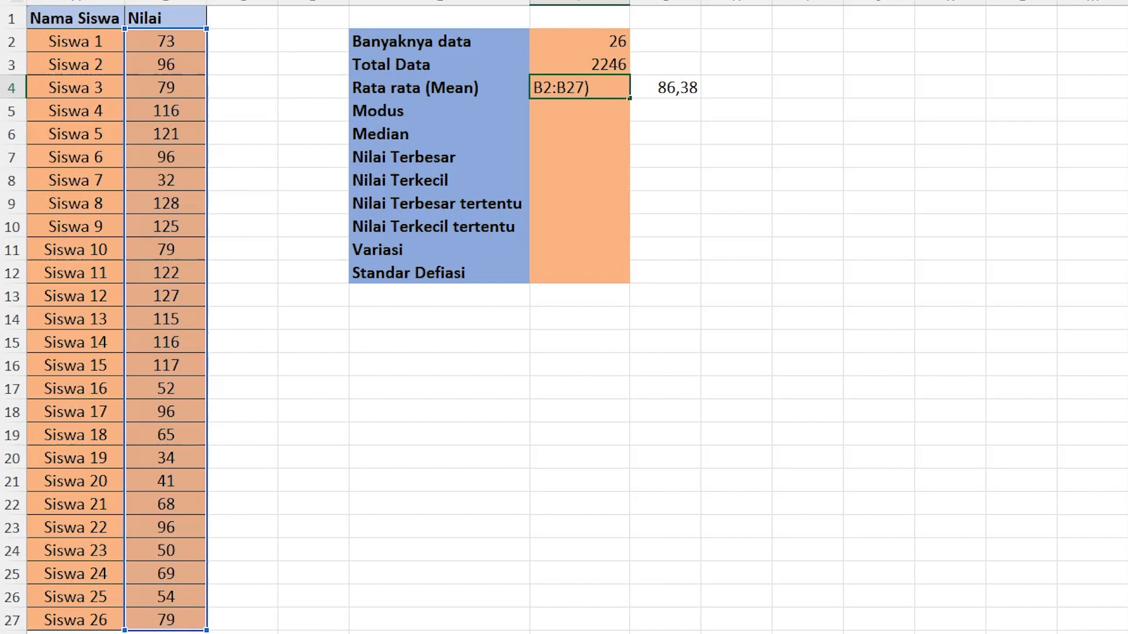
pyautogui.press('Return')
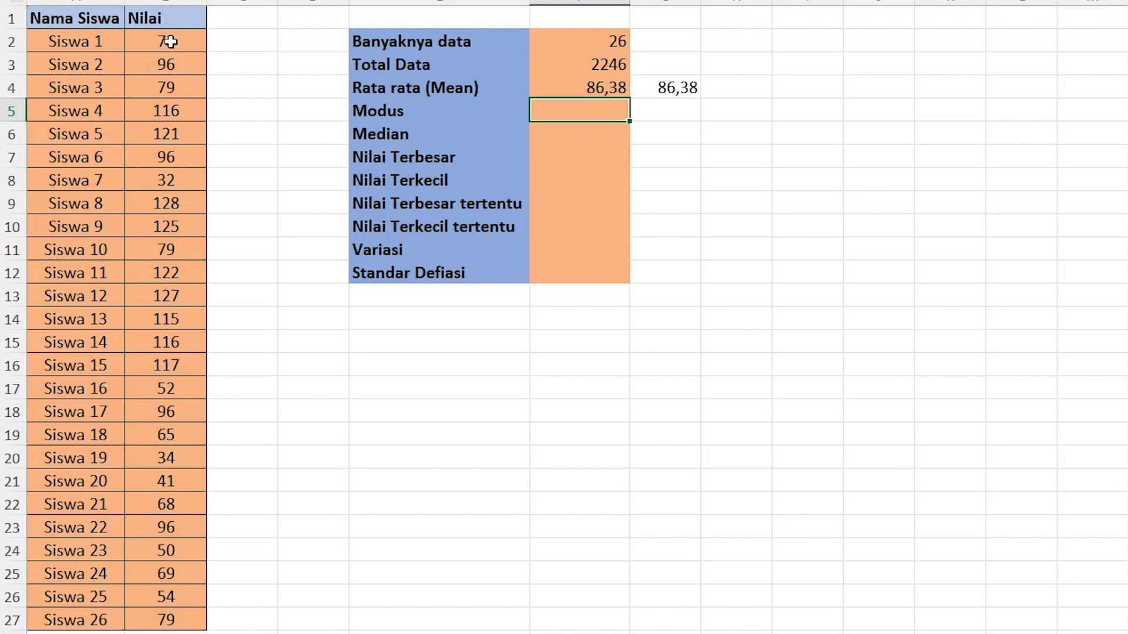
# Step: Enter =MODE(B2:B27) in cell F5 beside Modus to find the most frequent Nilai score
pyautogui.moveTo(171, 43); pyautogui.dragTo(171, 228)
pyautogui.moveTo(218, 344); pyautogui.dragTo(192, 612)
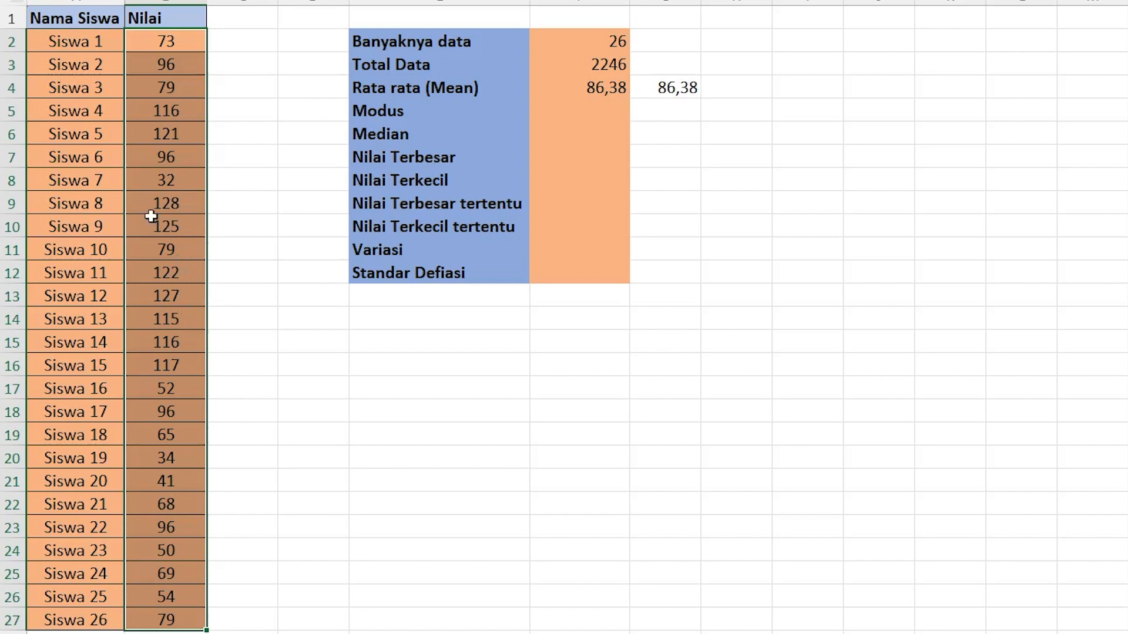
pyautogui.click(558, 109)
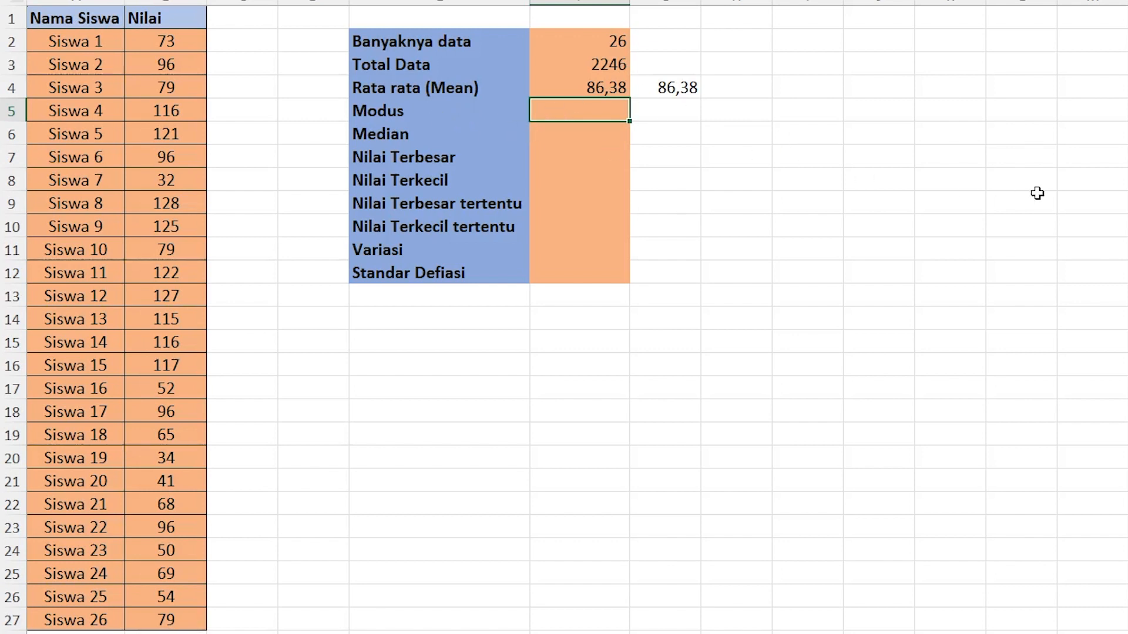
pyautogui.write('=MODE')
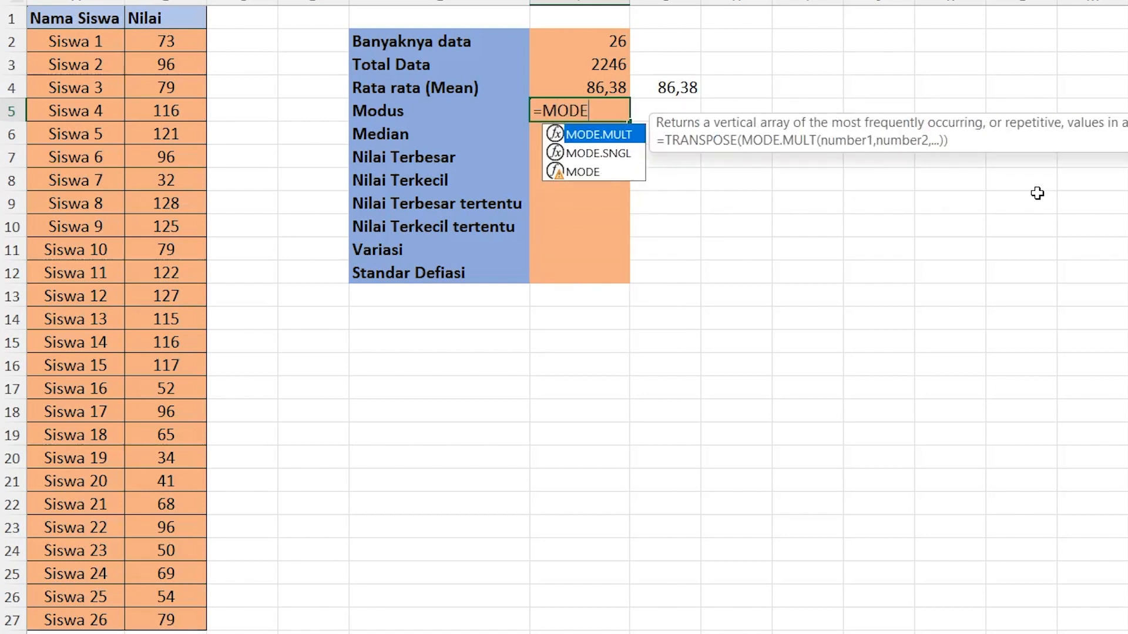
pyautogui.write('(')
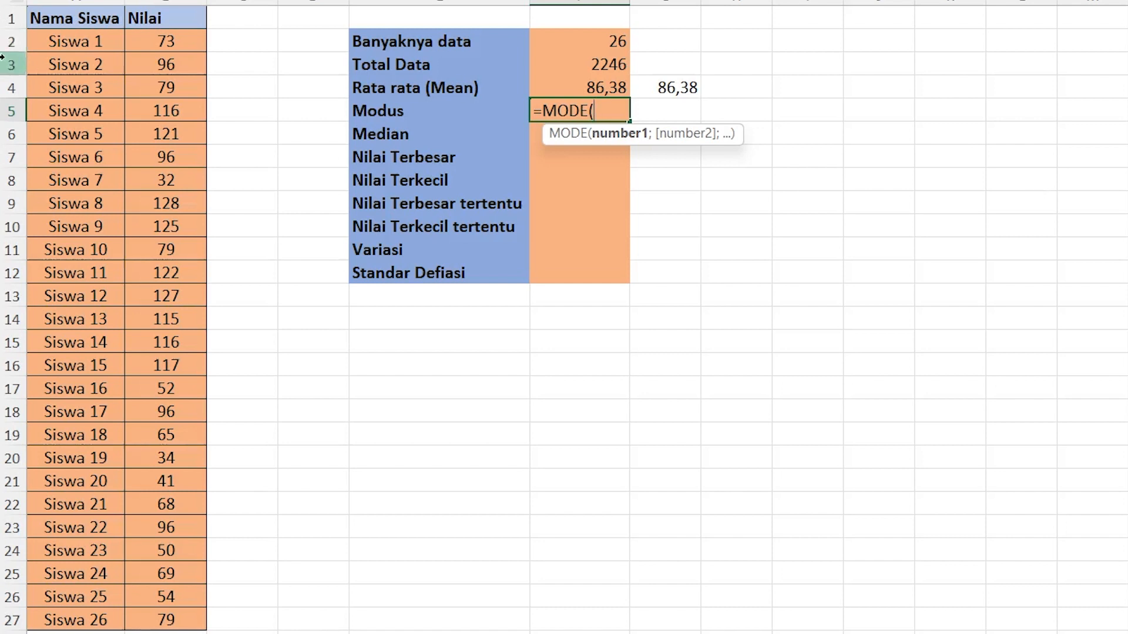
pyautogui.moveTo(166, 43); pyautogui.dragTo(166, 88)
pyautogui.moveTo(197, 328); pyautogui.dragTo(184, 622)
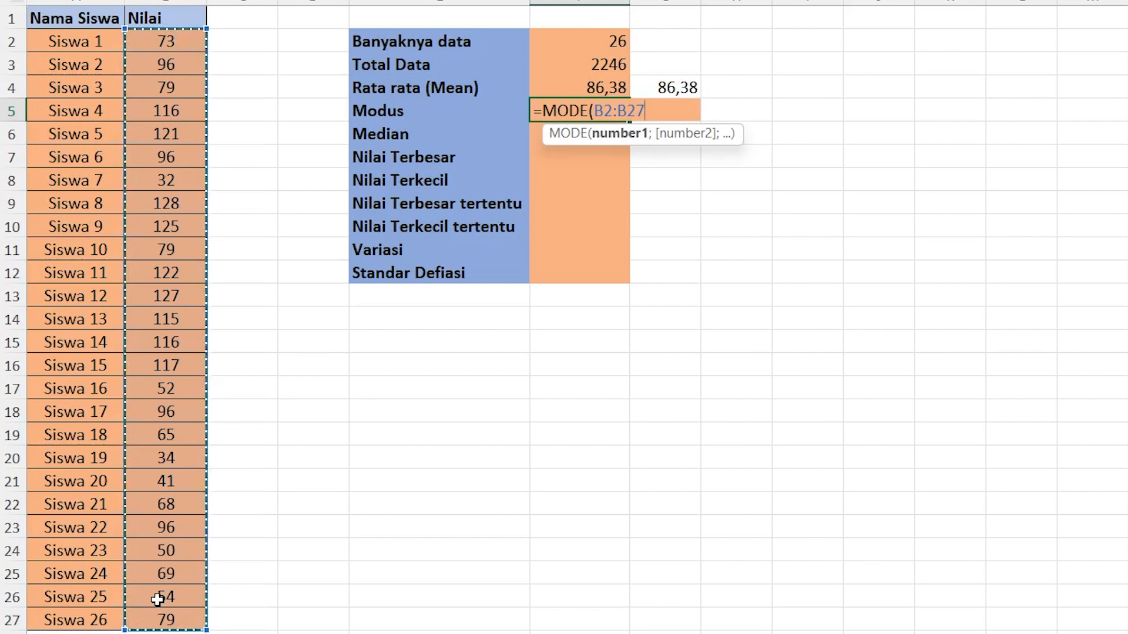
pyautogui.press('Return')
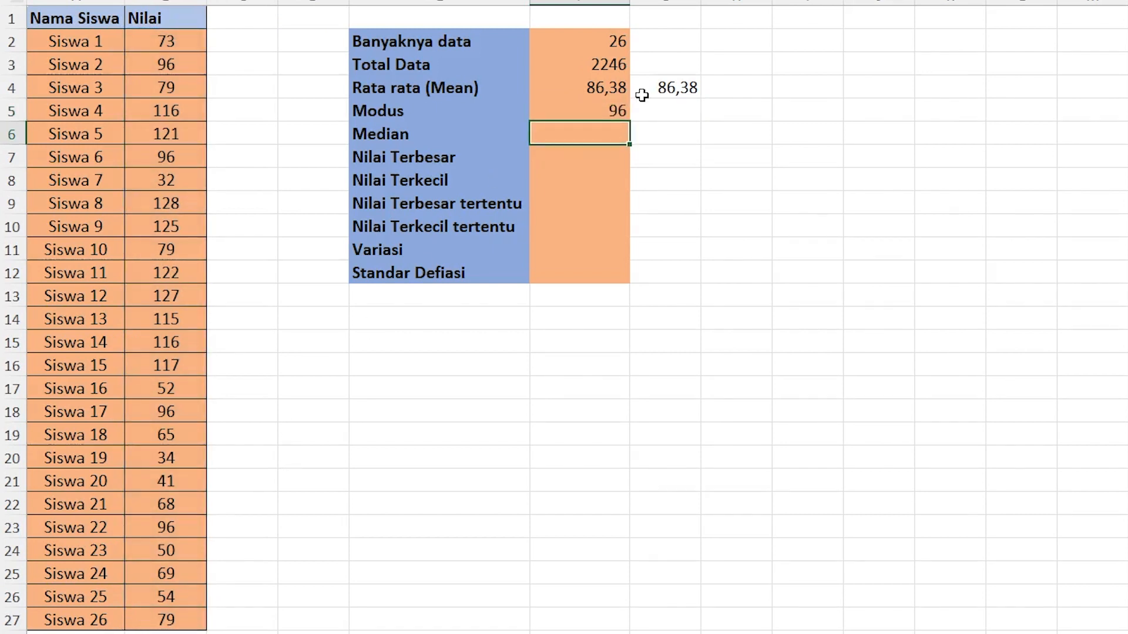
# Step: Compare how often 96 and 79 occur in the Nilai column to check the Modus result in F5
pyautogui.click(602, 109)
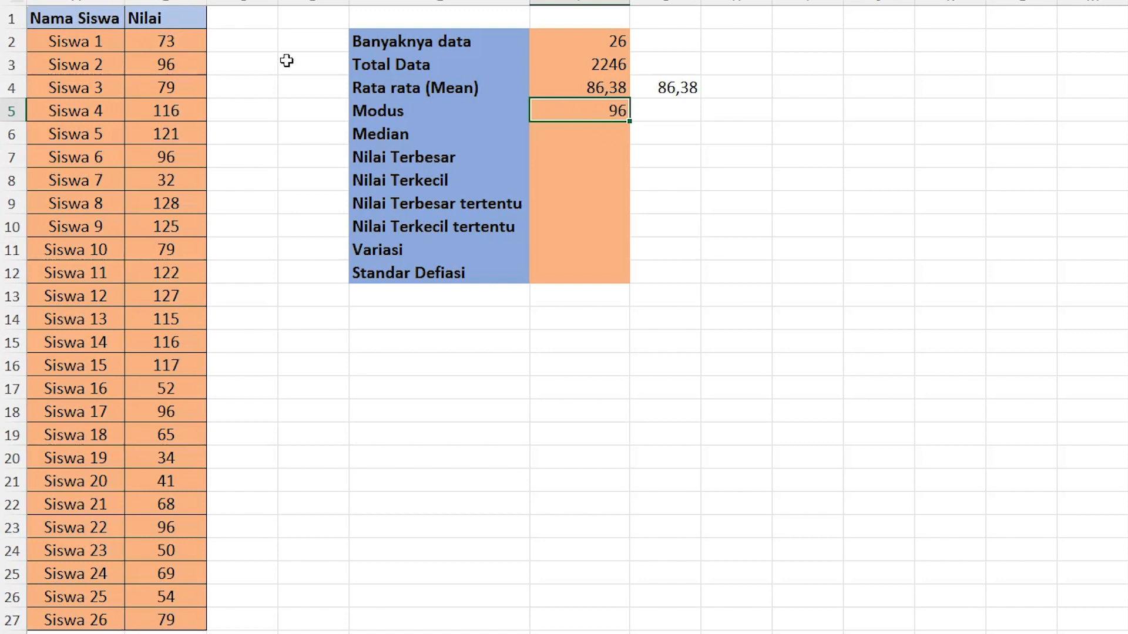
pyautogui.click(179, 67)
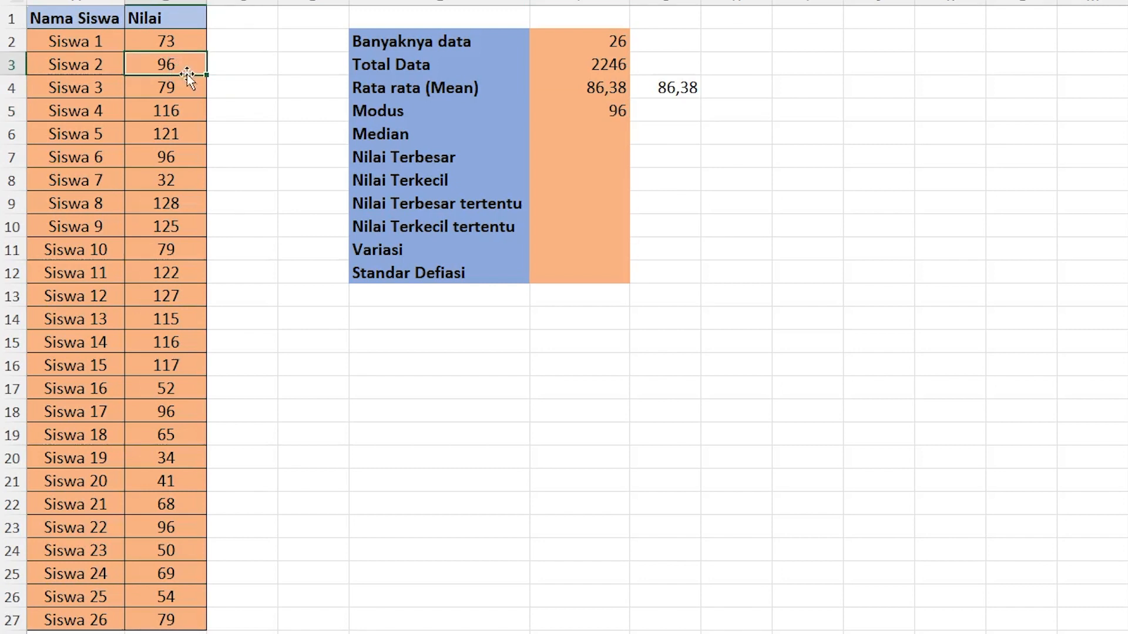
pyautogui.click(181, 156)
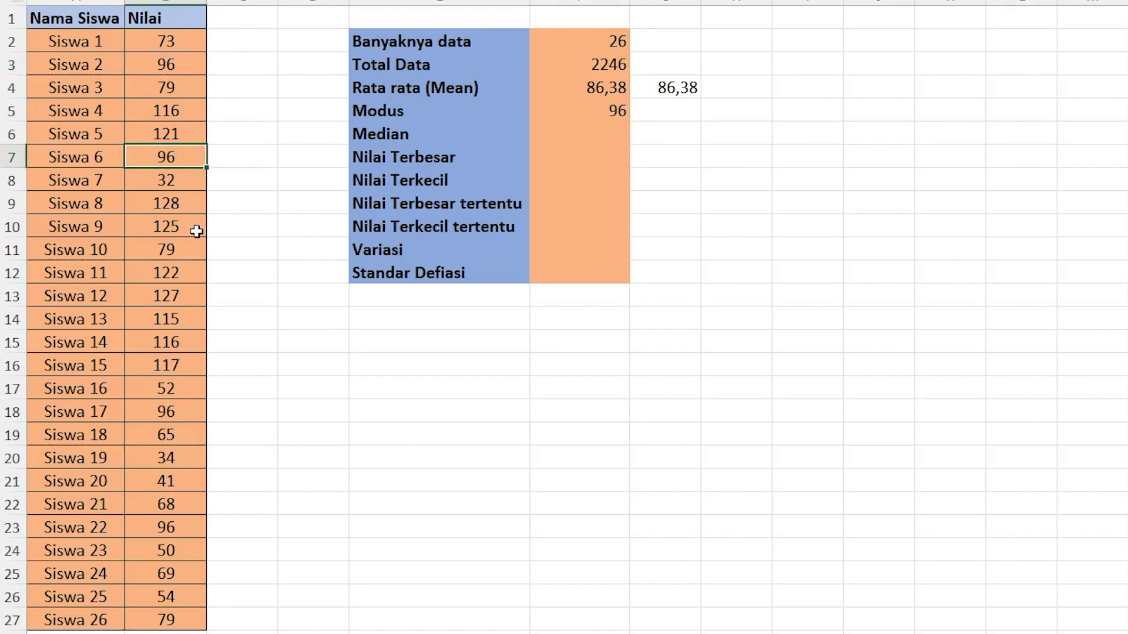
pyautogui.click(188, 409)
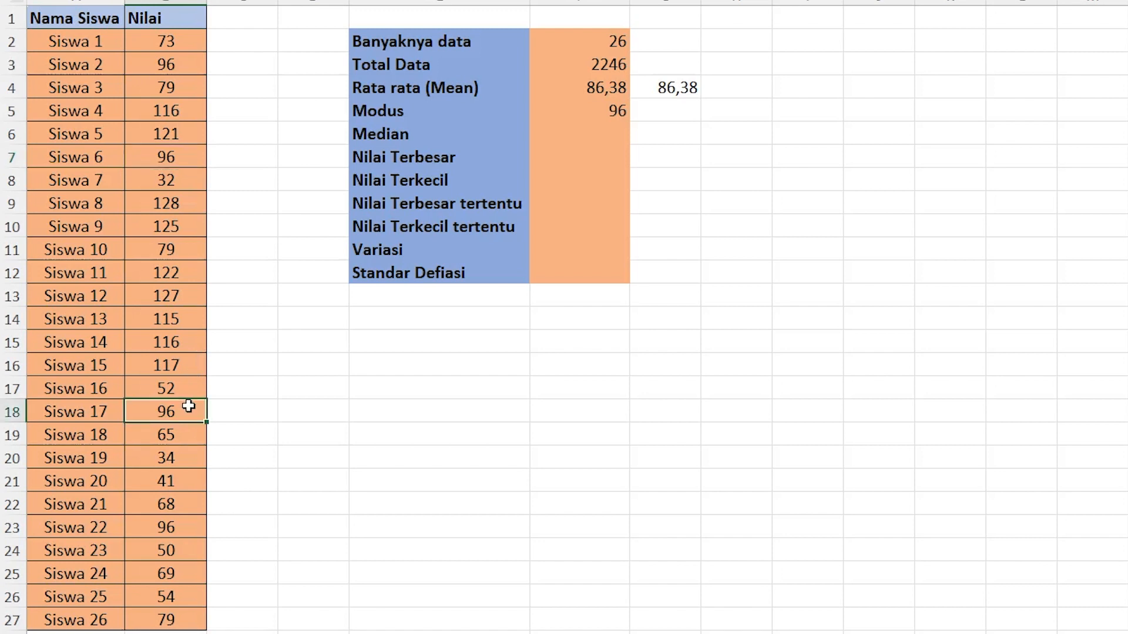
pyautogui.click(186, 526)
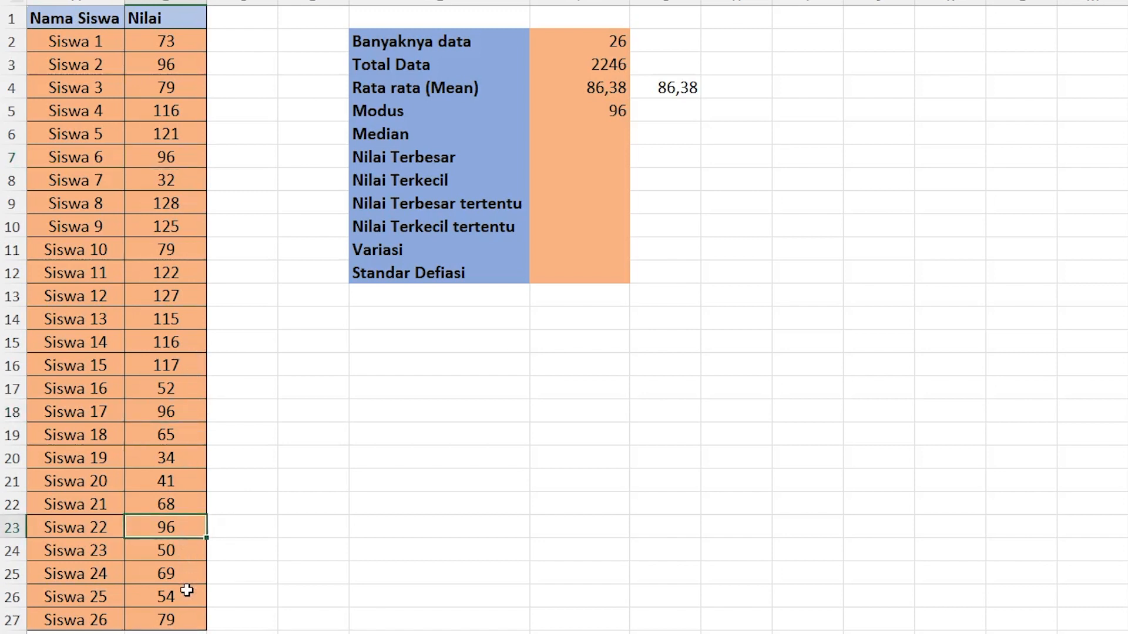
pyautogui.click(564, 118)
pyautogui.moveTo(167, 35); pyautogui.dragTo(182, 625)
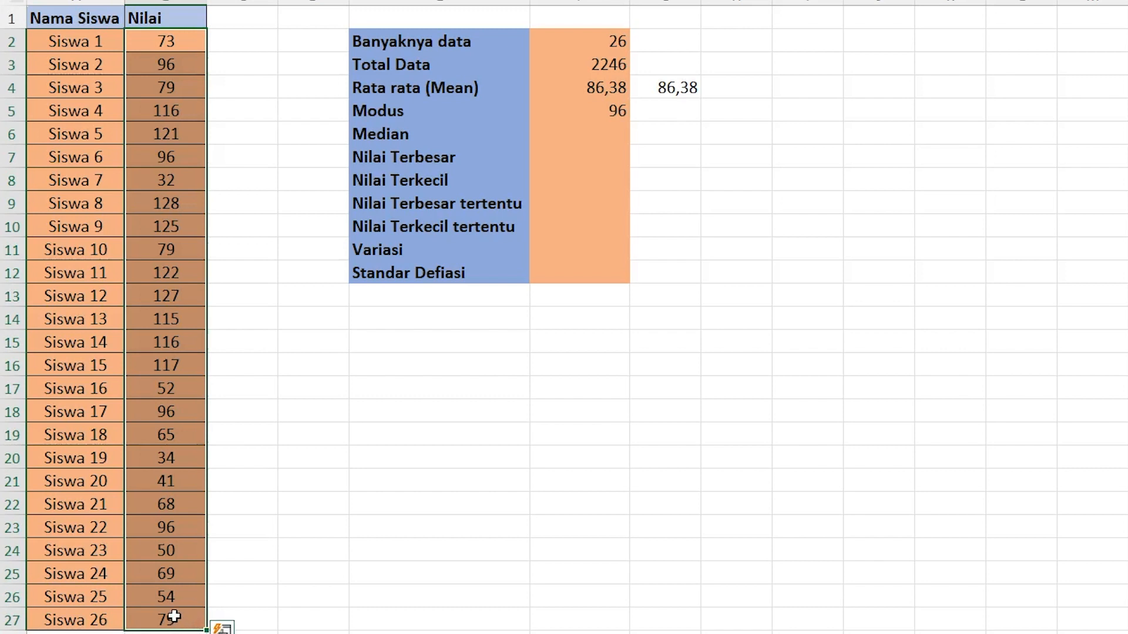
pyautogui.click(168, 615)
pyautogui.click(176, 597)
pyautogui.click(174, 574)
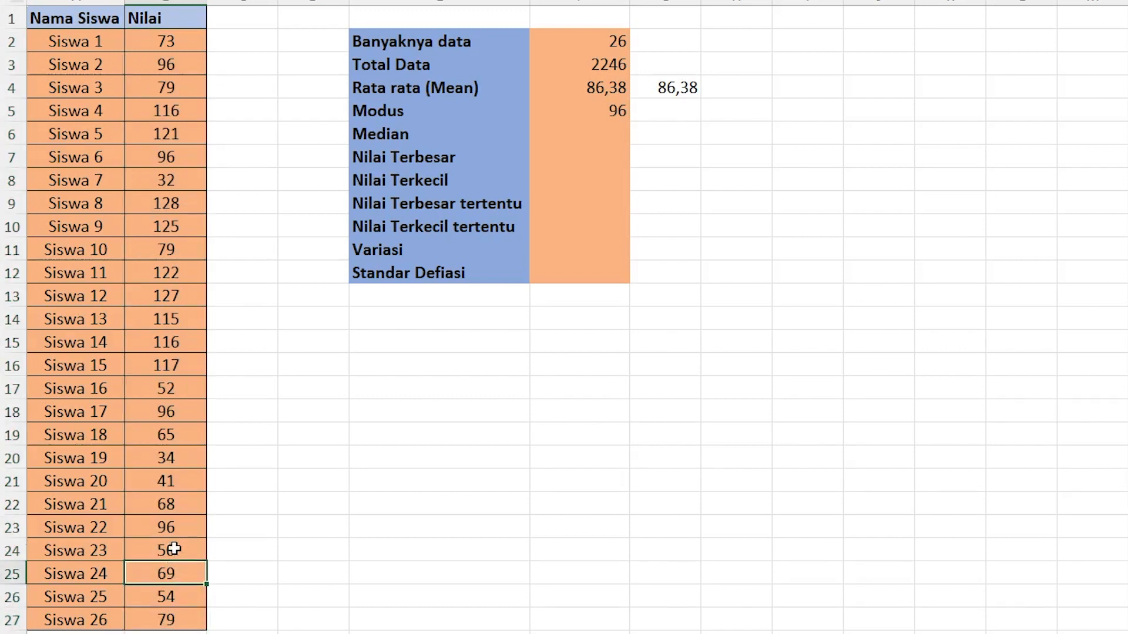
pyautogui.click(183, 529)
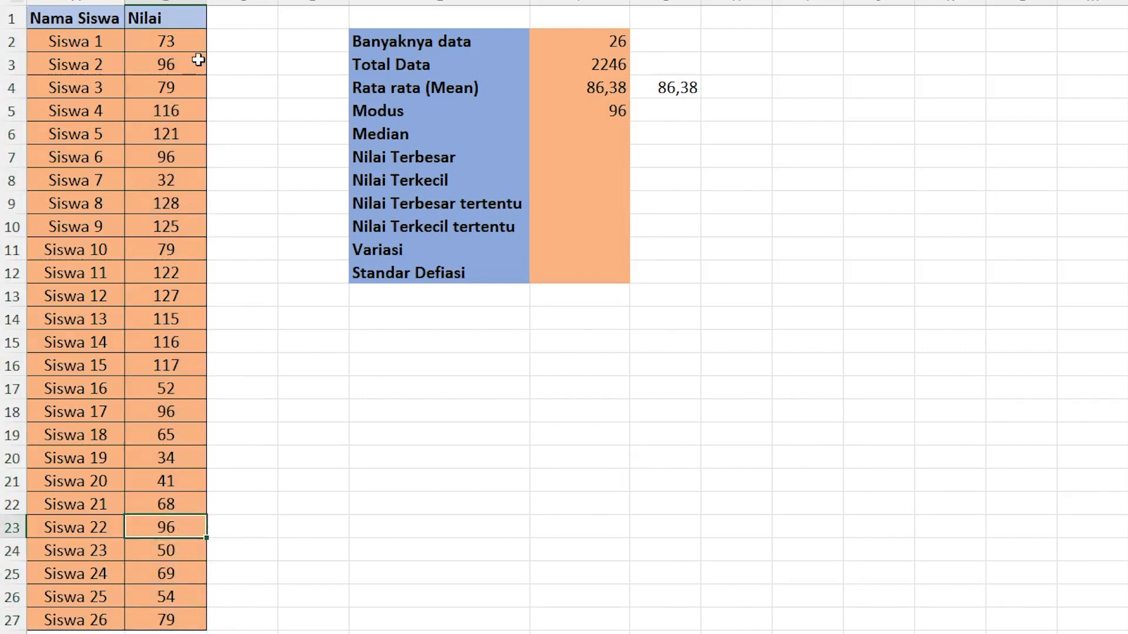
pyautogui.click(193, 89)
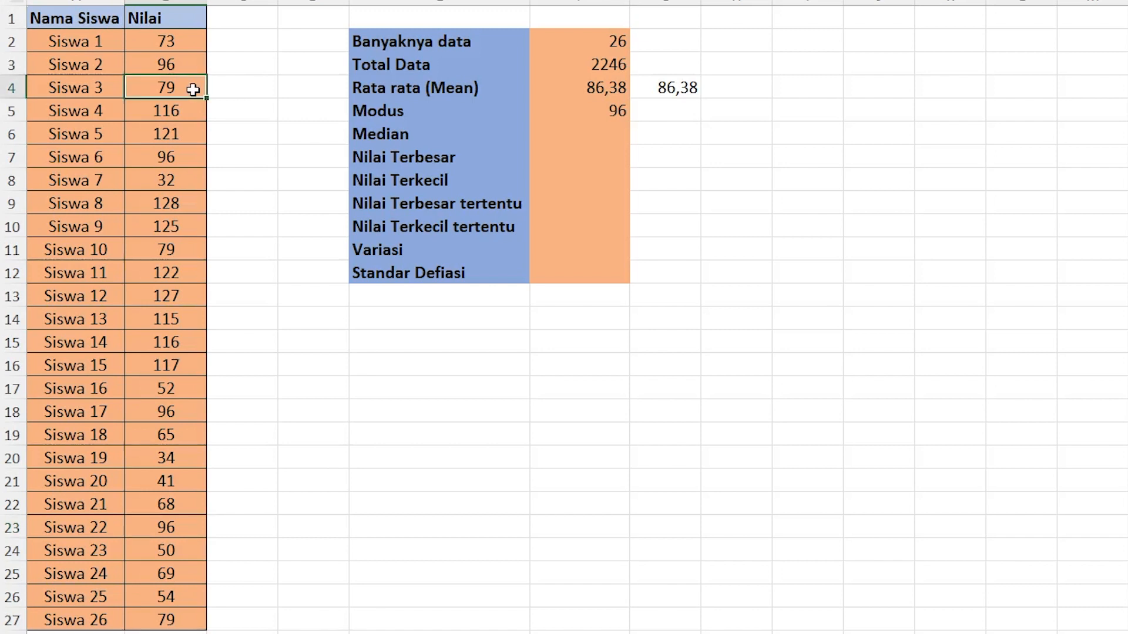
pyautogui.click(182, 248)
pyautogui.click(185, 527)
pyautogui.click(189, 621)
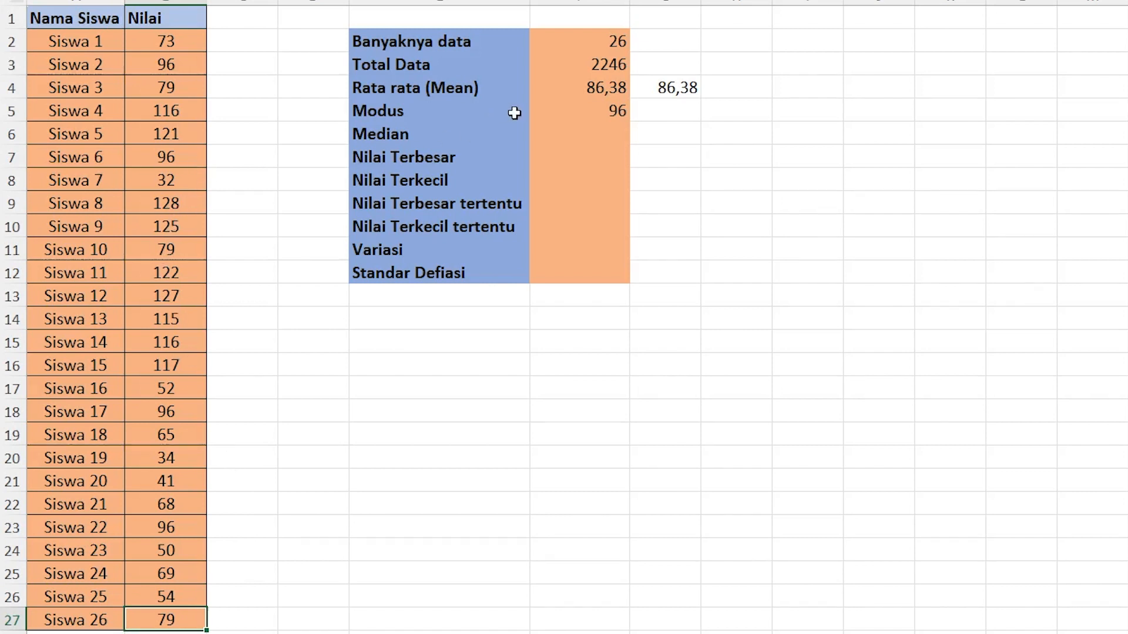
pyautogui.click(573, 111)
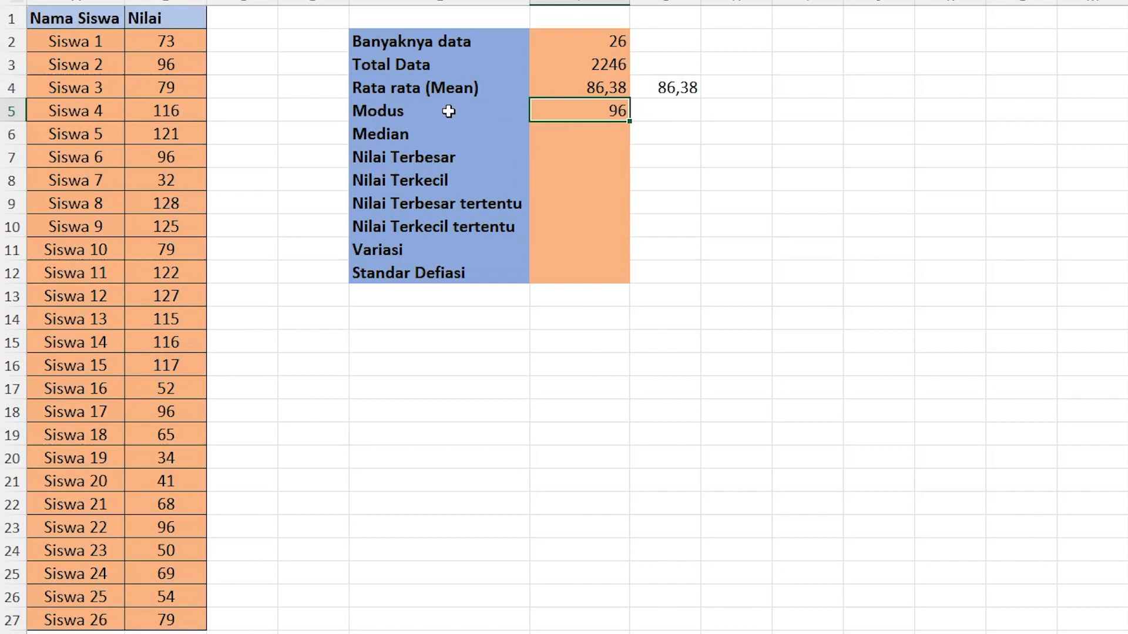
# Step: Enter =MEDIAN(B2:B27) in cell F6 beside Median to find the middle Nilai score, and review it against the Nilai column
pyautogui.moveTo(167, 42); pyautogui.dragTo(177, 597)
pyautogui.click(569, 111)
pyautogui.click(559, 133)
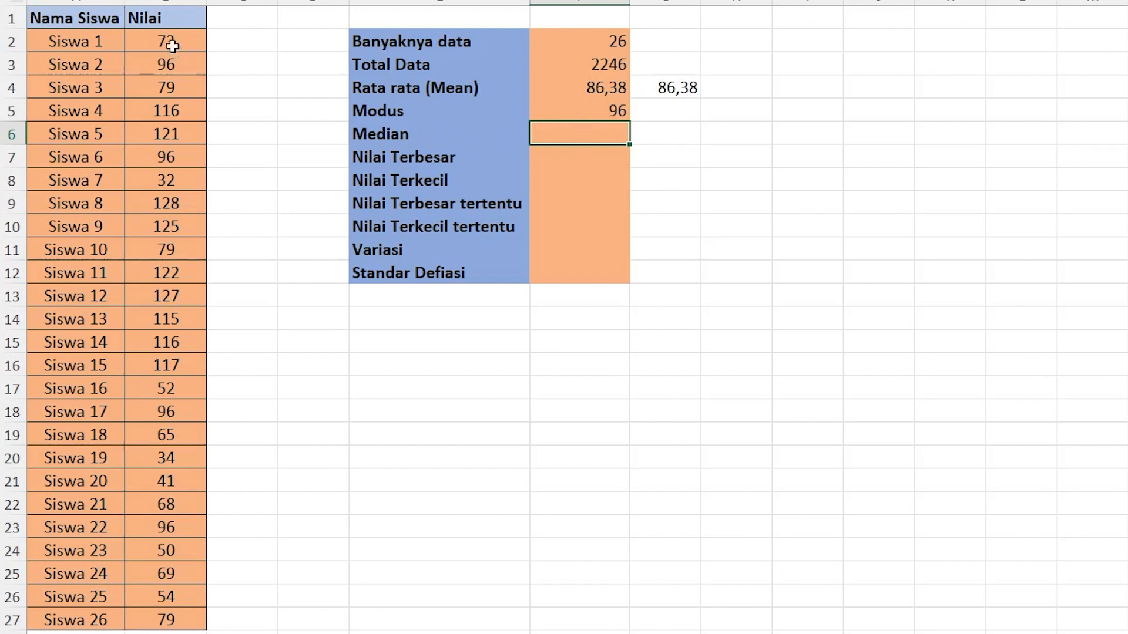
pyautogui.moveTo(162, 36); pyautogui.dragTo(173, 619)
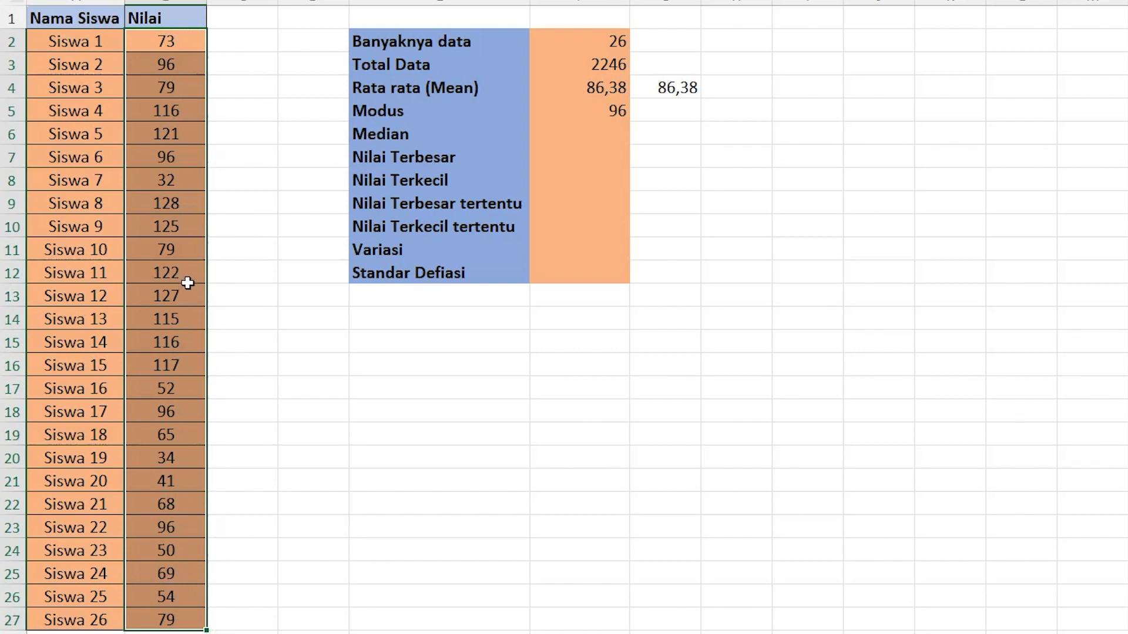
pyautogui.click(558, 130)
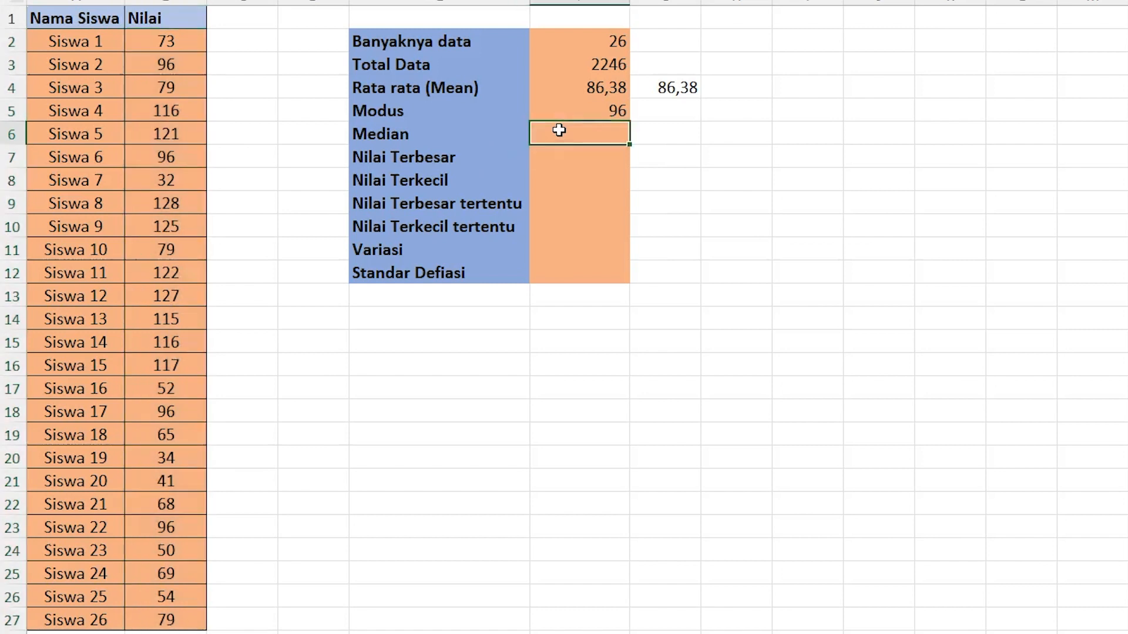
pyautogui.write('=MEDIAN')
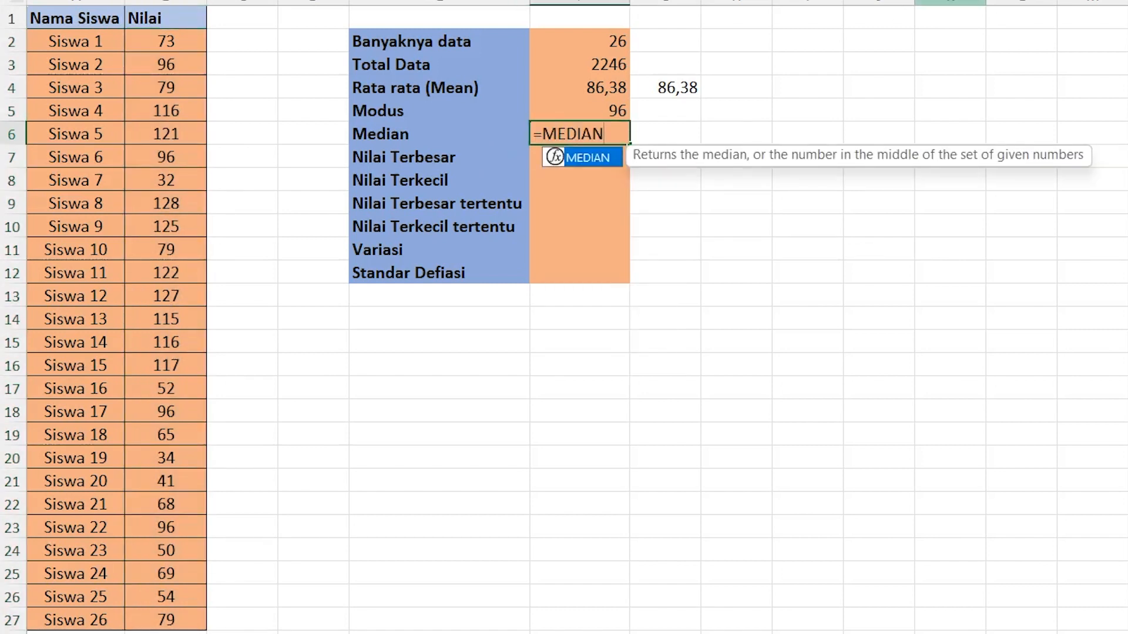
pyautogui.write('(')
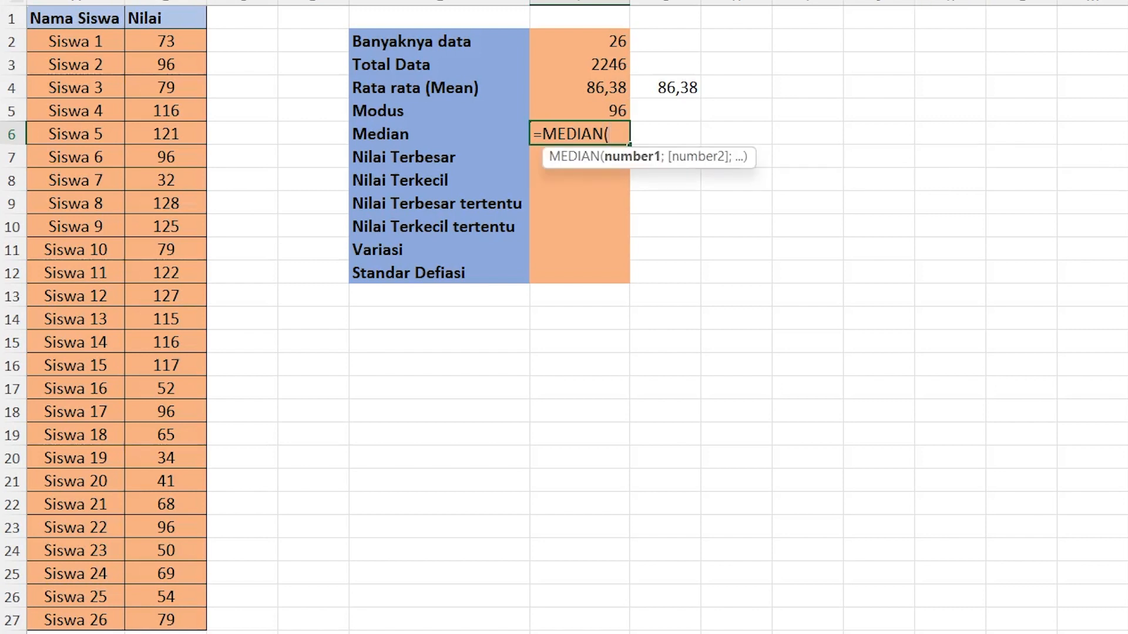
pyautogui.moveTo(152, 41); pyautogui.dragTo(158, 620)
pyautogui.press('Return')
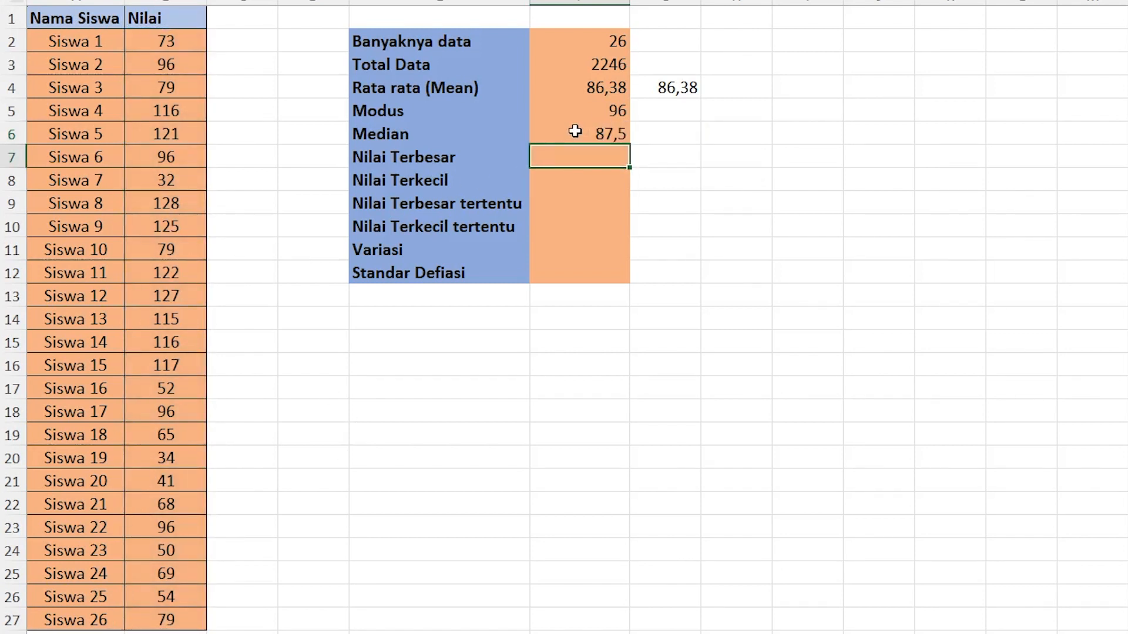
pyautogui.click(580, 132)
pyautogui.moveTo(174, 39); pyautogui.dragTo(182, 616)
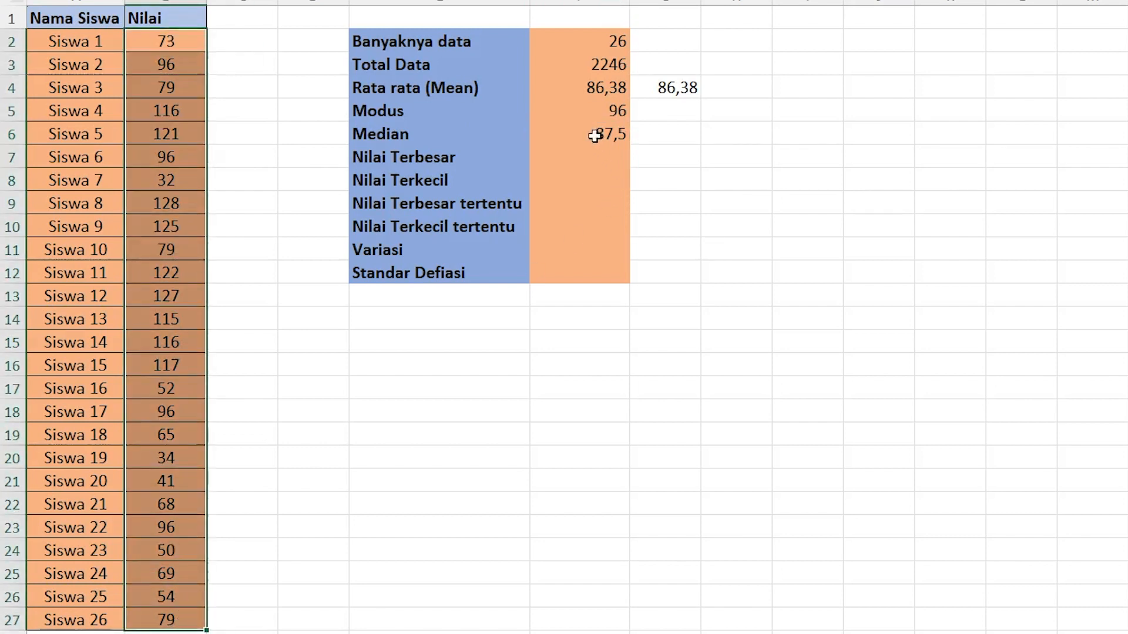
pyautogui.click(568, 133)
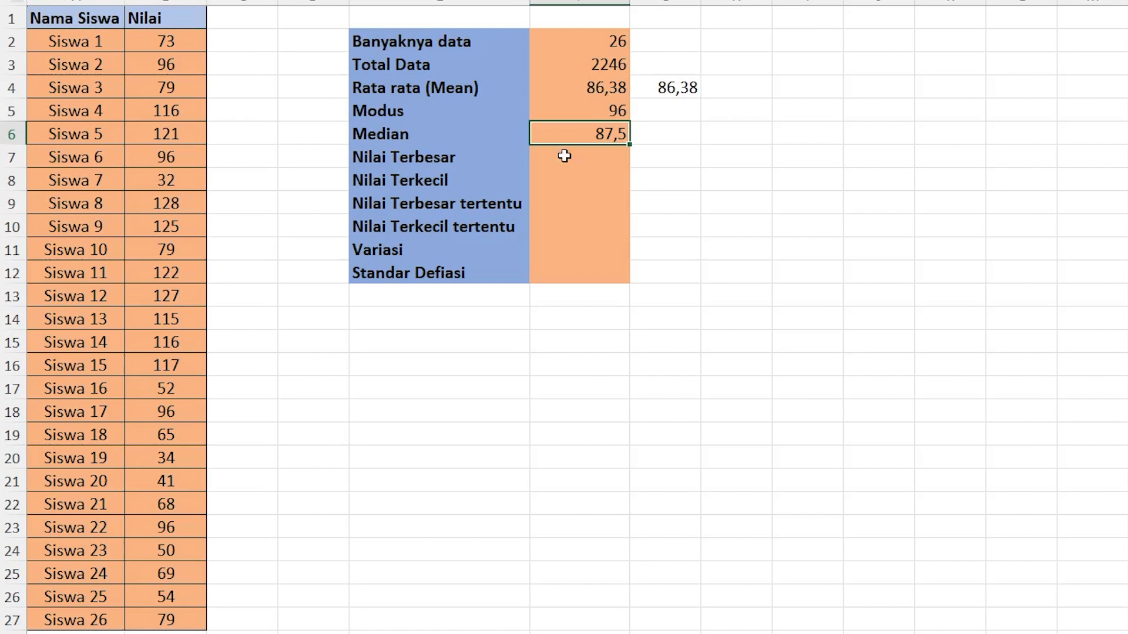
# Step: Enter =MAX(B2:B27) in cell F7 beside Nilai Terbesar and locate the highest score in the Nilai column
pyautogui.click(567, 155)
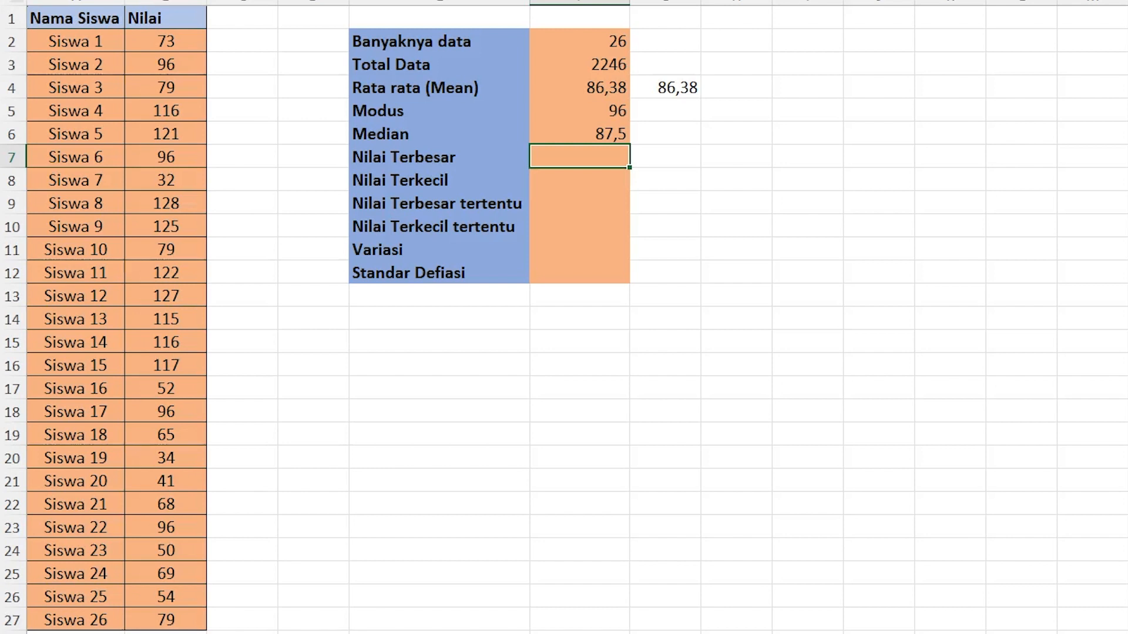
pyautogui.moveTo(166, 40); pyautogui.dragTo(184, 617)
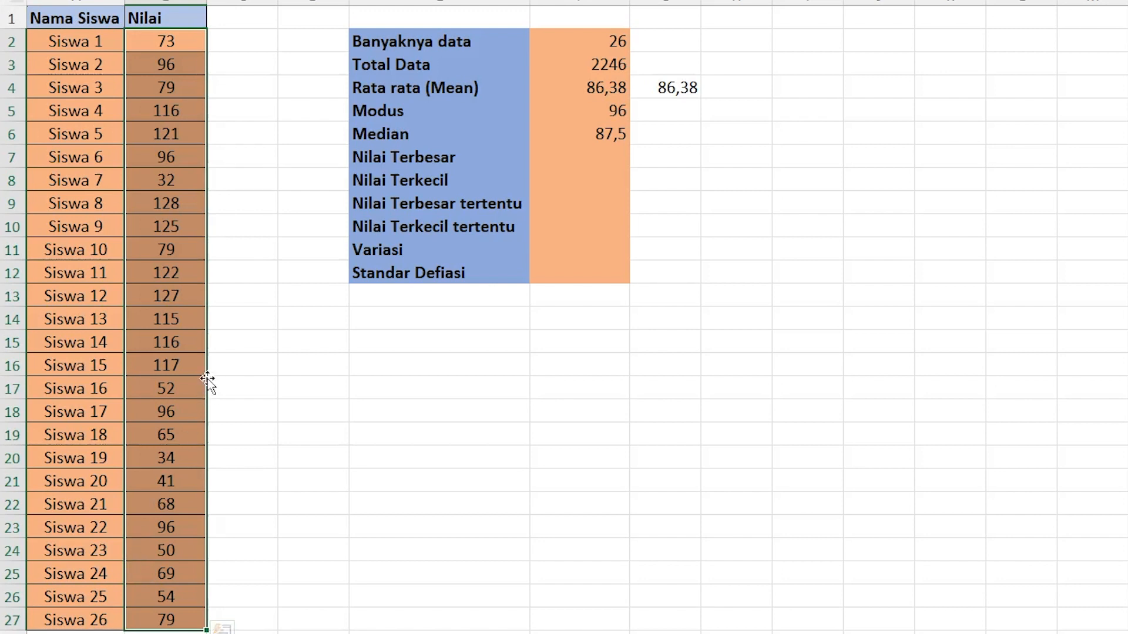
pyautogui.click(574, 155)
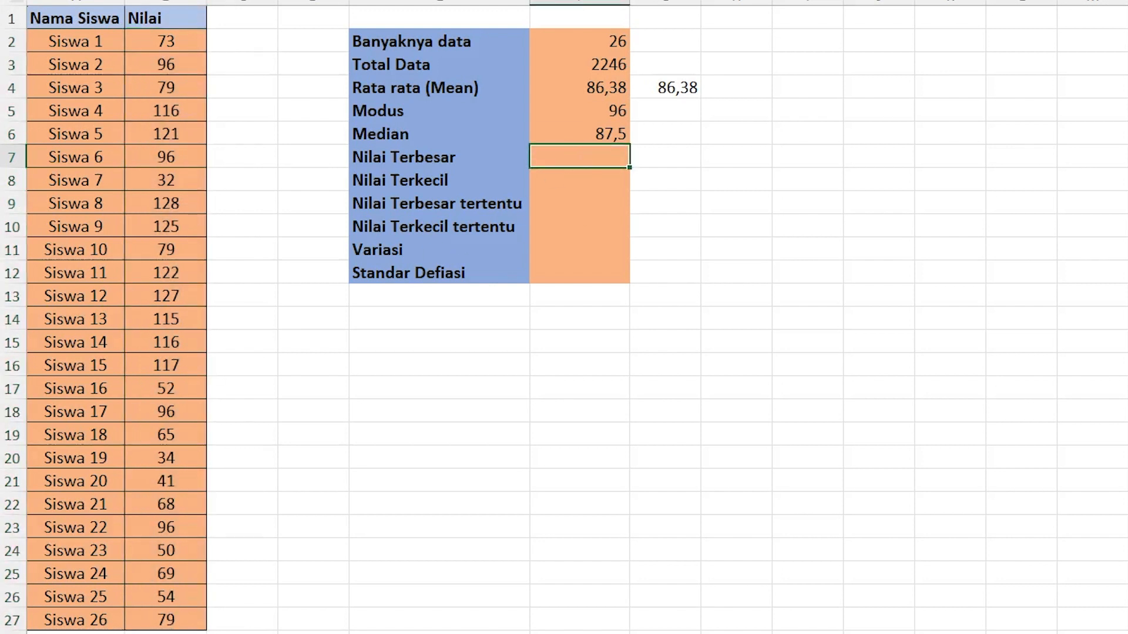
pyautogui.write('=MAX(')
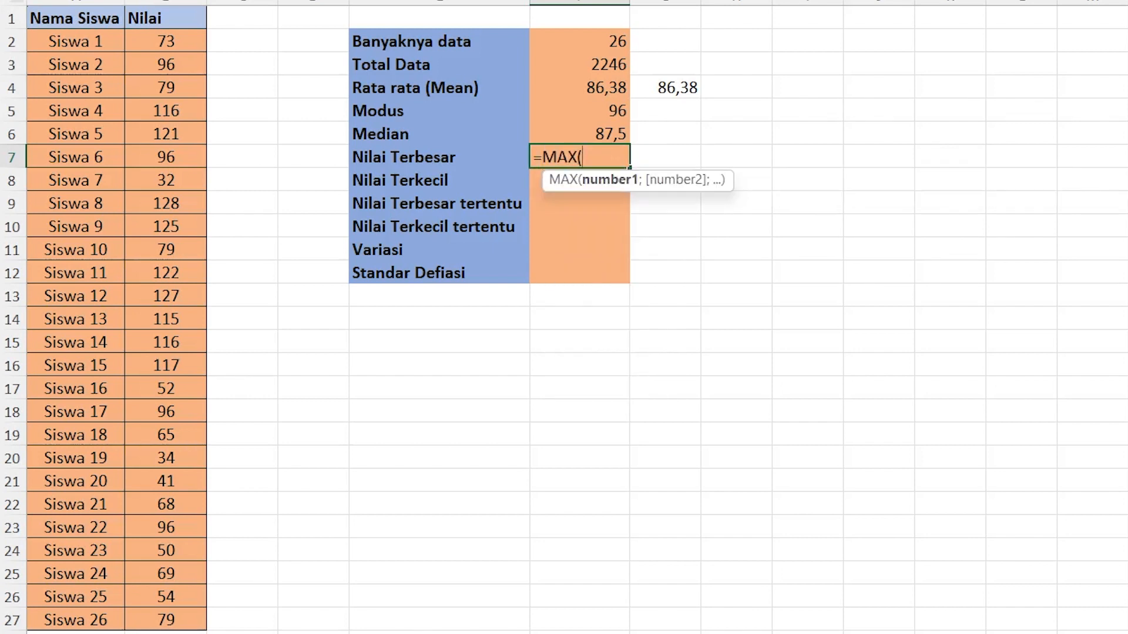
pyautogui.moveTo(184, 43); pyautogui.dragTo(157, 618)
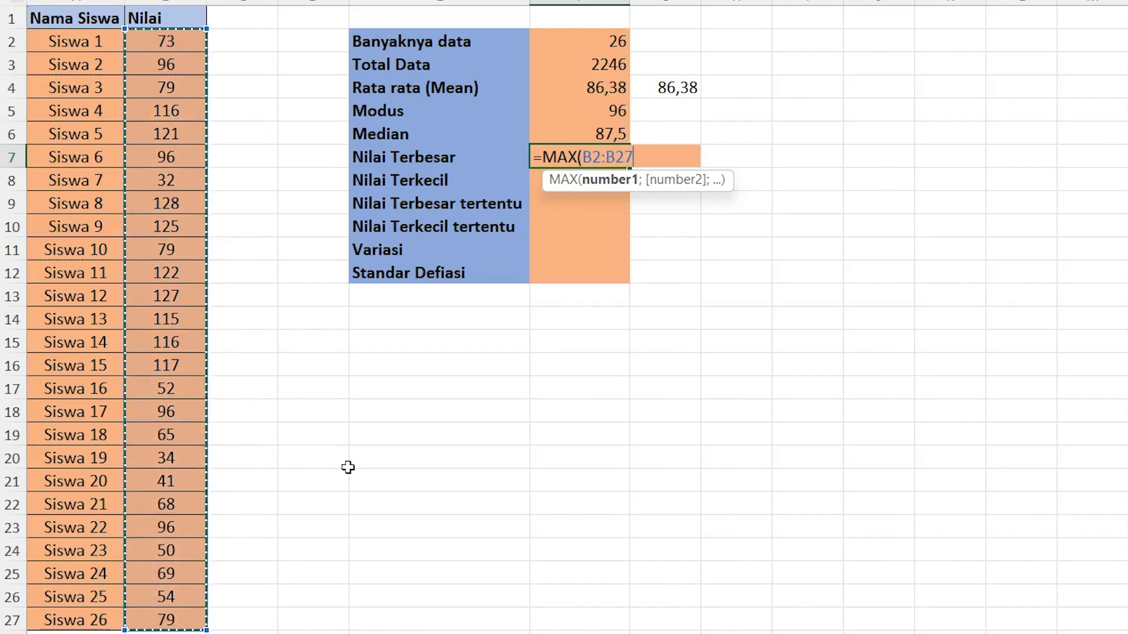
pyautogui.press('Return')
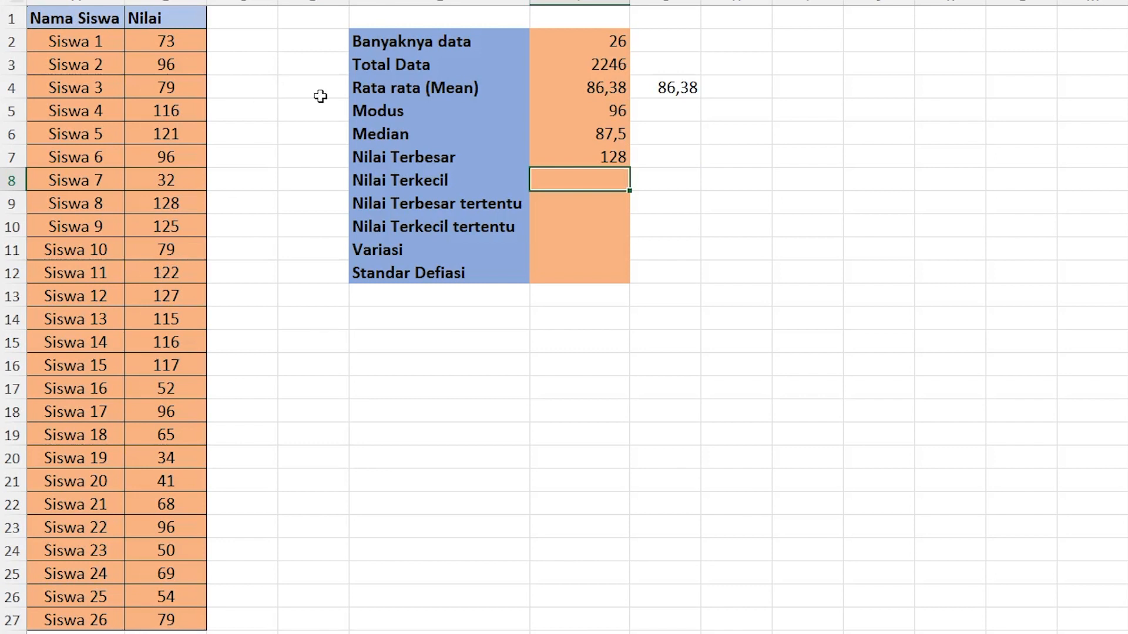
pyautogui.click(583, 157)
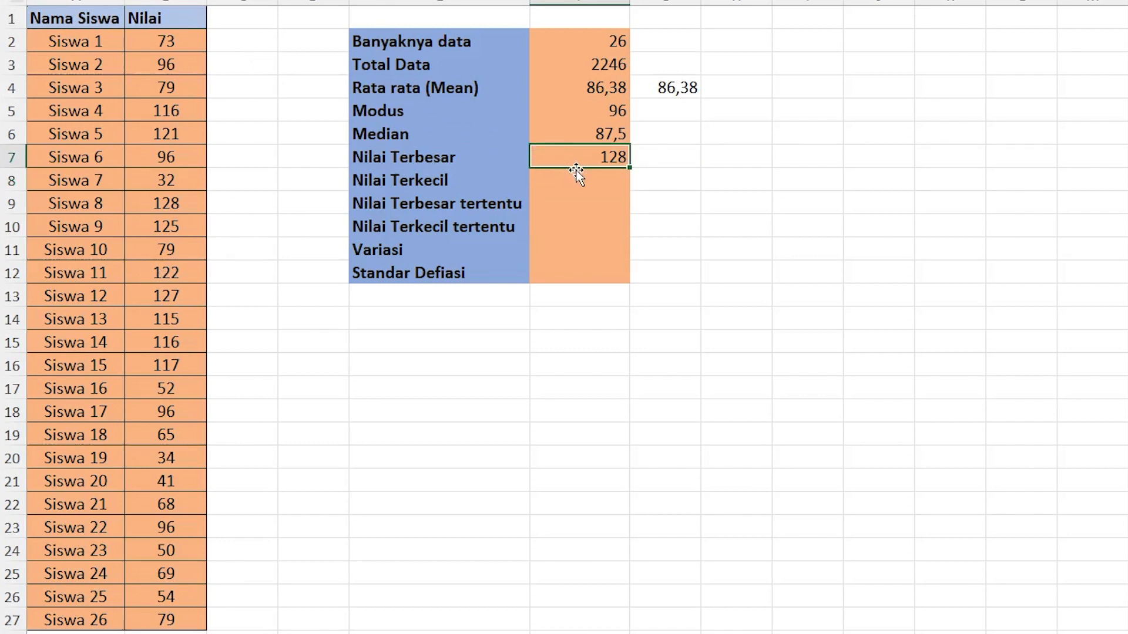
pyautogui.moveTo(166, 43); pyautogui.dragTo(189, 625)
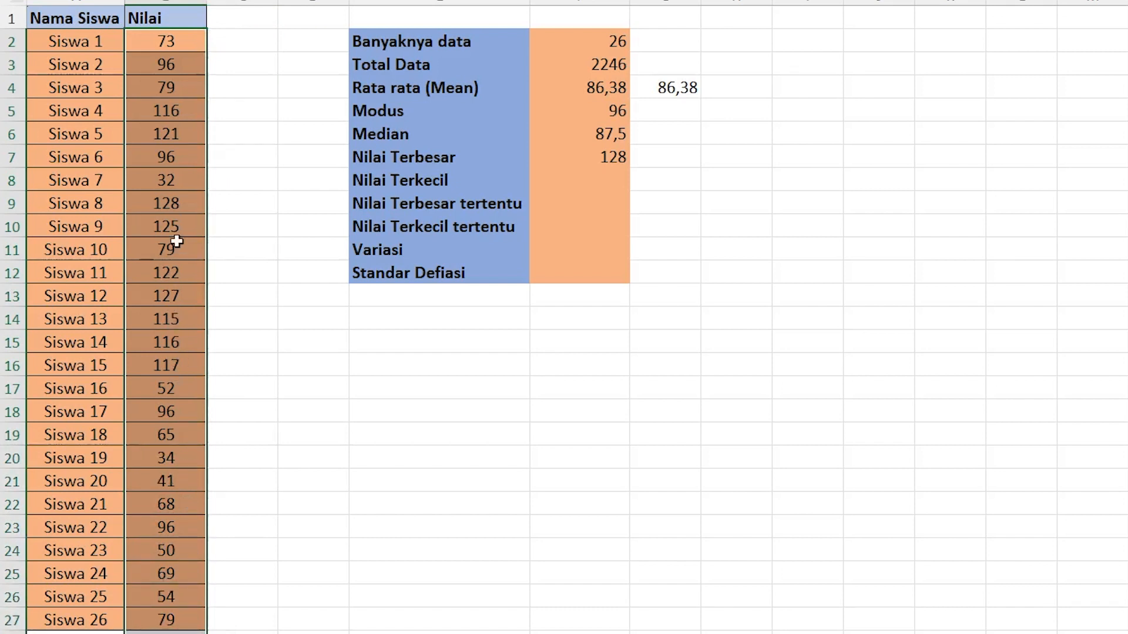
pyautogui.click(180, 197)
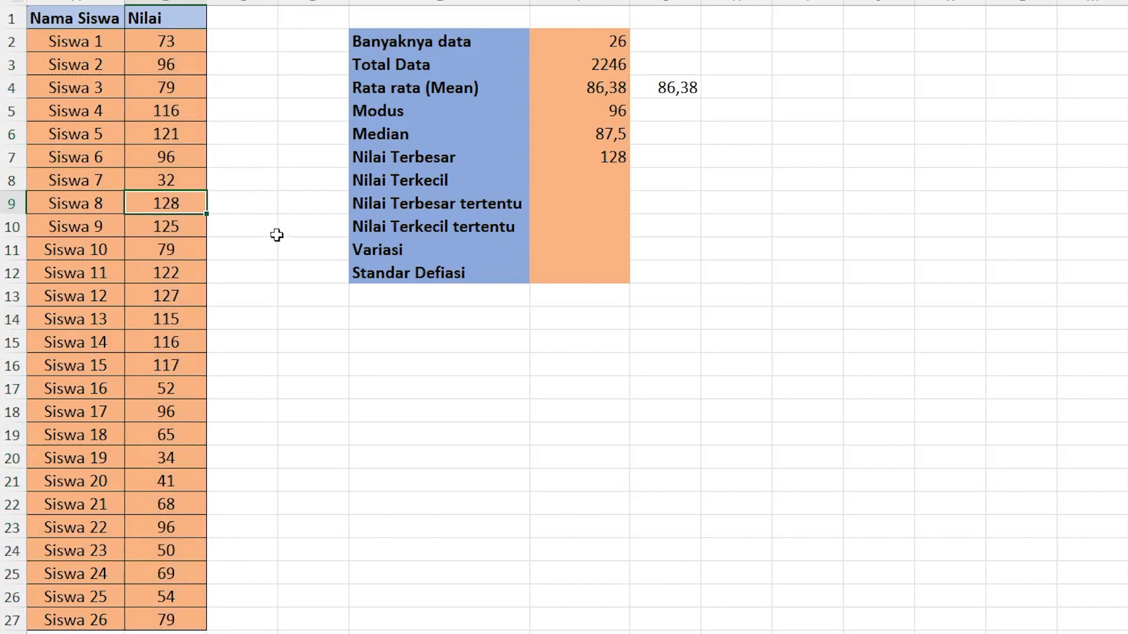
# Step: Enter =MIN(B2:B27) in cell F8 beside Nilai Terkecil and locate the lowest score in the Nilai column
pyautogui.click(574, 183)
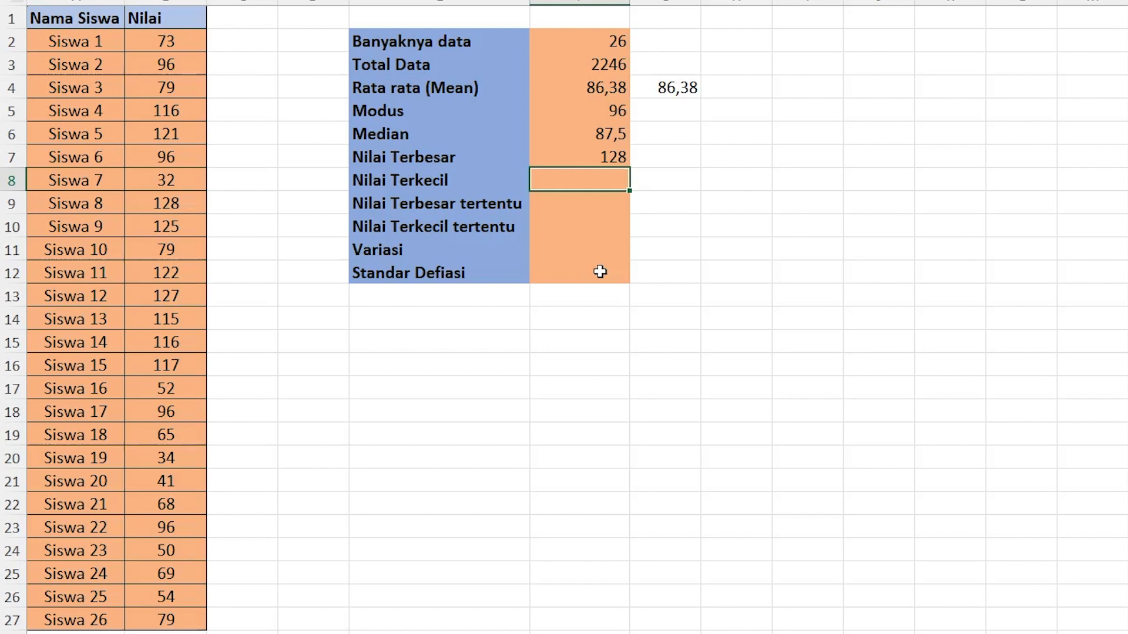
pyautogui.write('=MI')
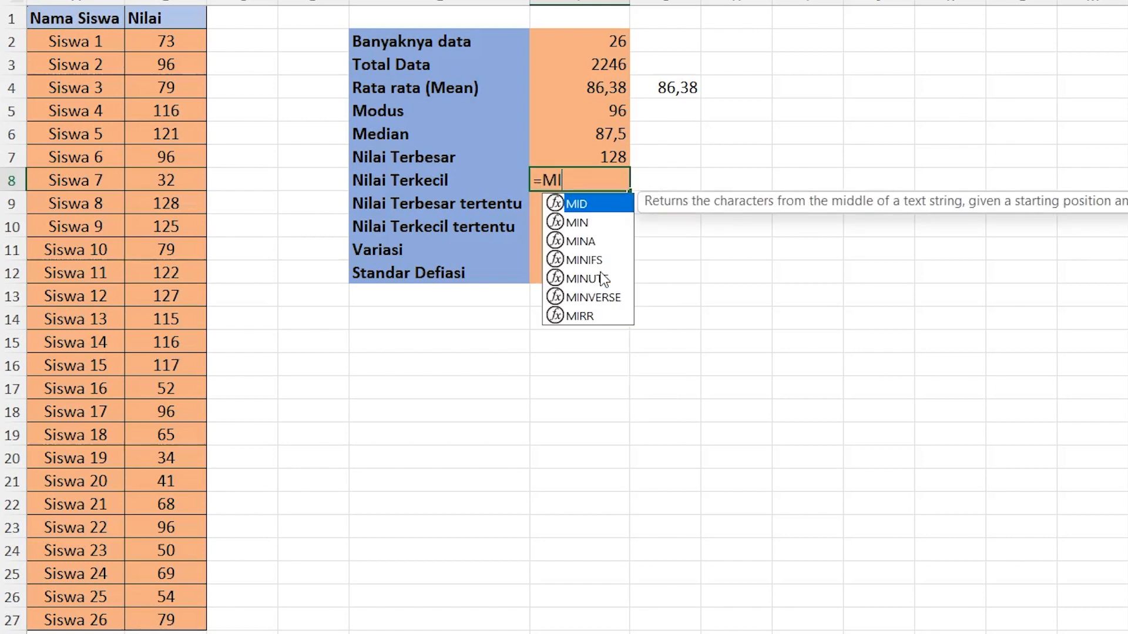
pyautogui.write('N(')
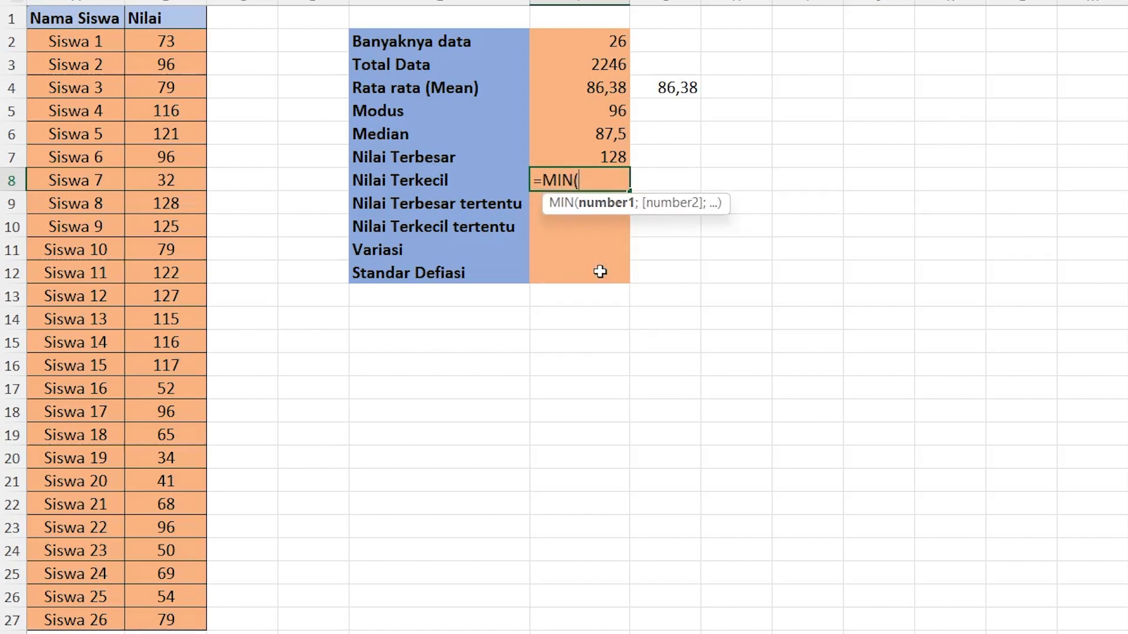
pyautogui.moveTo(184, 41); pyautogui.dragTo(166, 615)
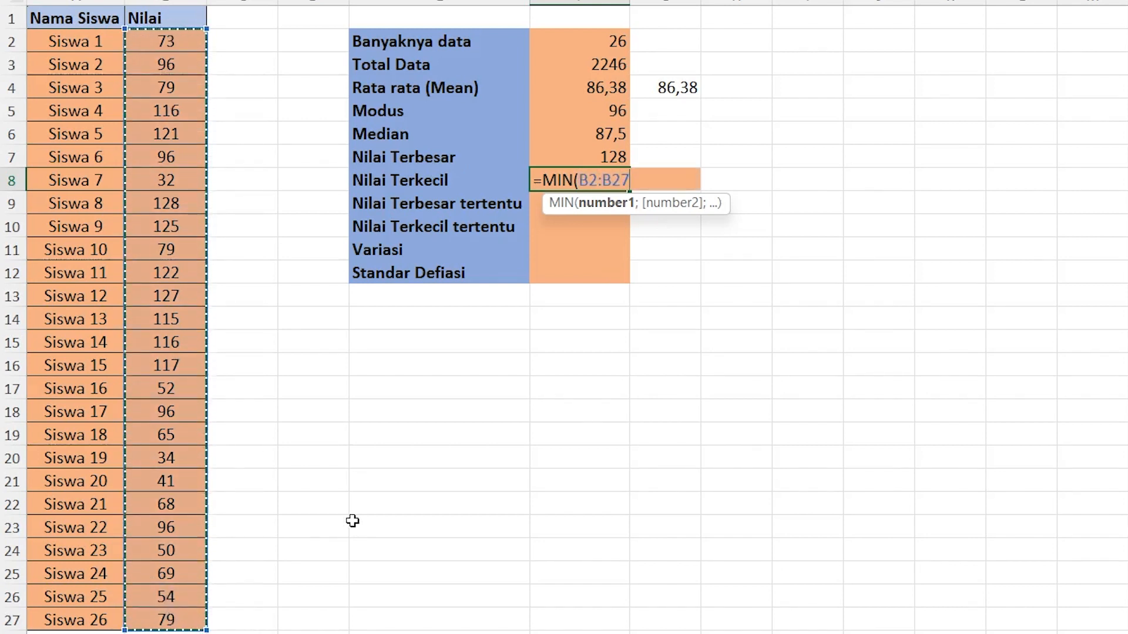
pyautogui.press('Return')
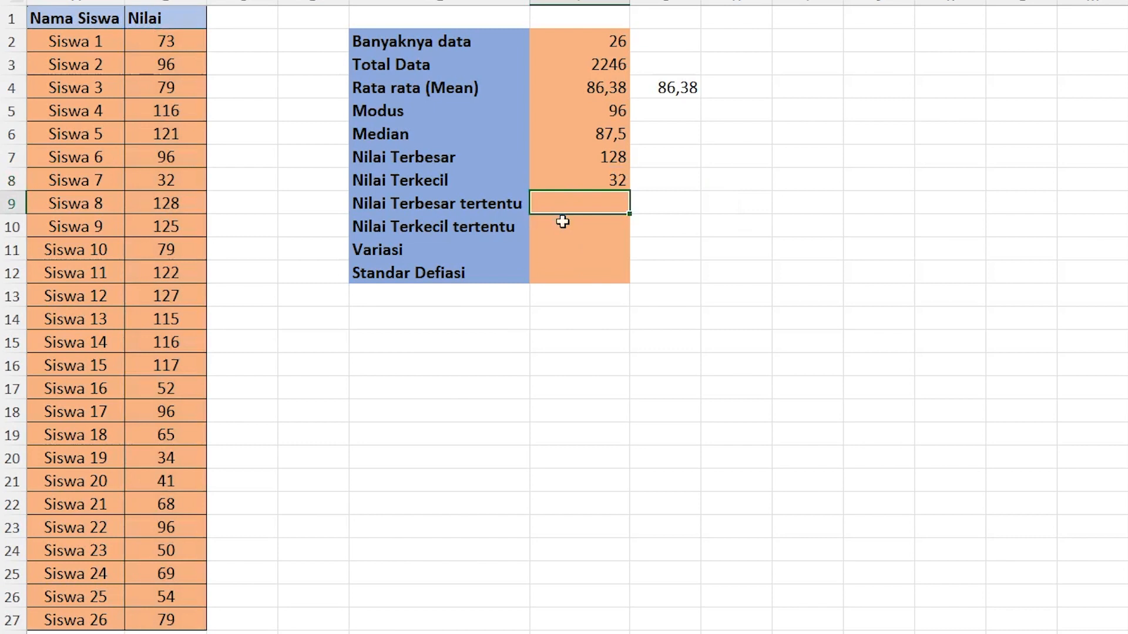
pyautogui.click(571, 178)
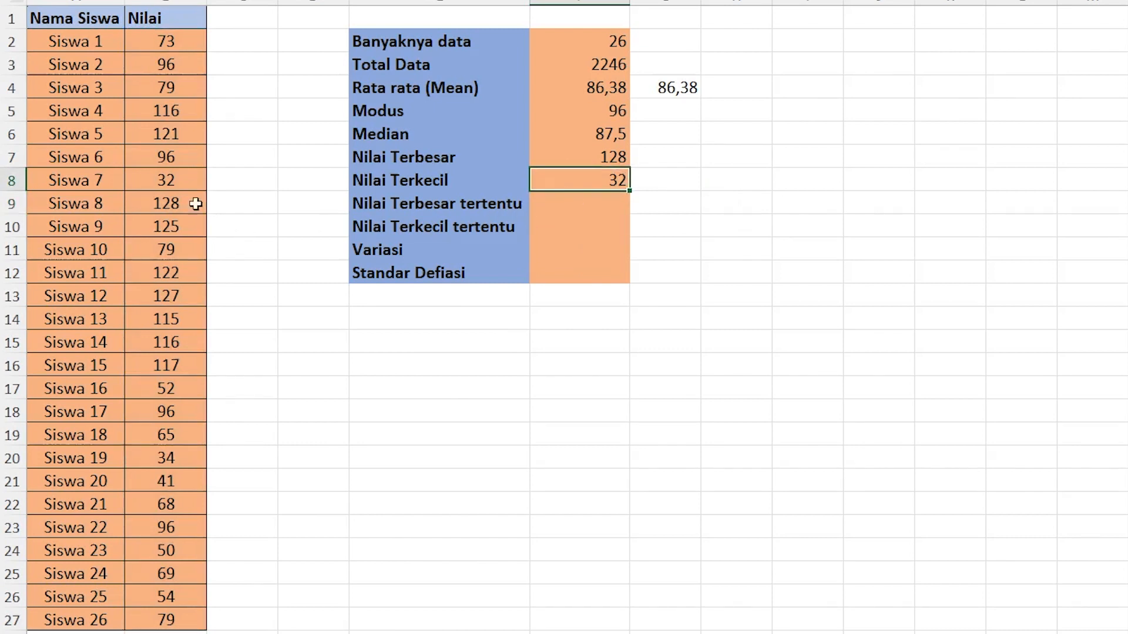
pyautogui.click(181, 188)
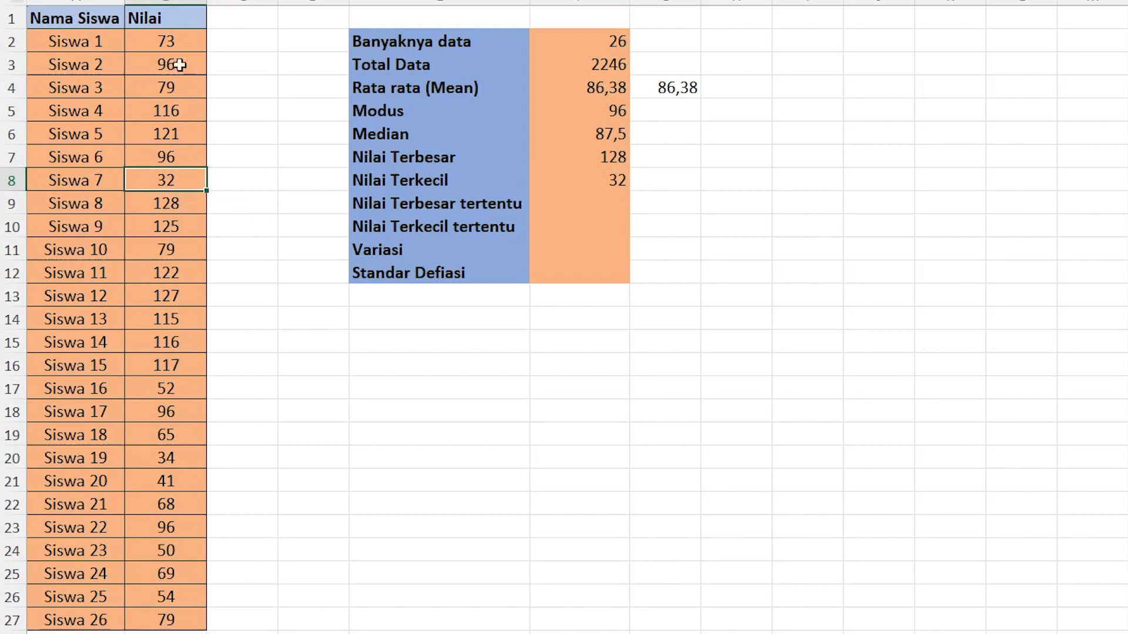
pyautogui.moveTo(176, 42); pyautogui.dragTo(188, 621)
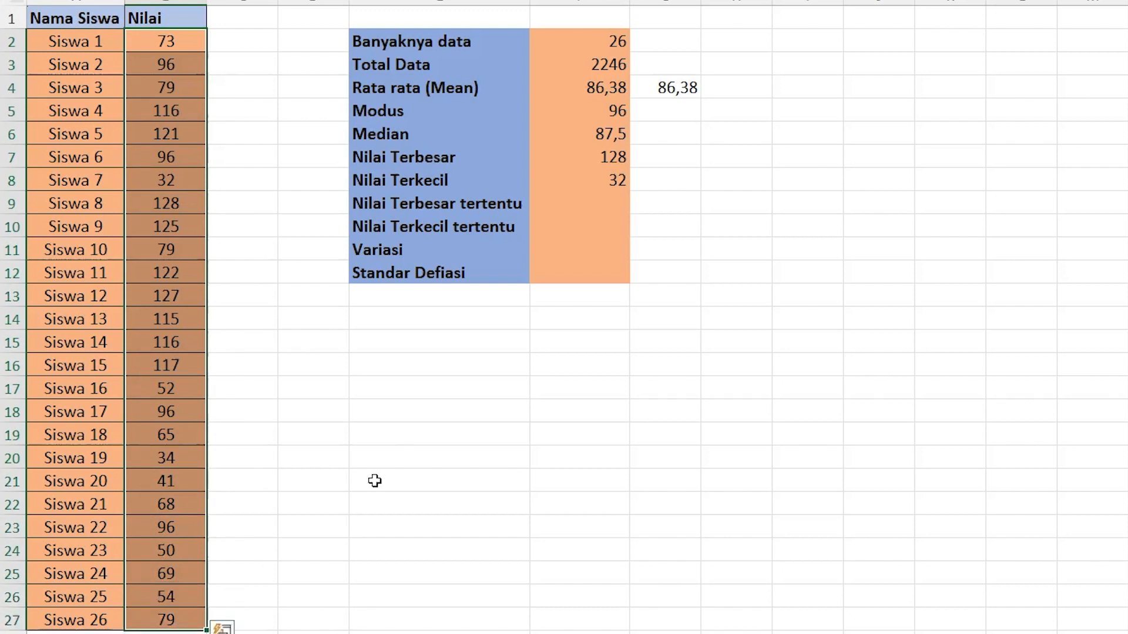
pyautogui.click(577, 182)
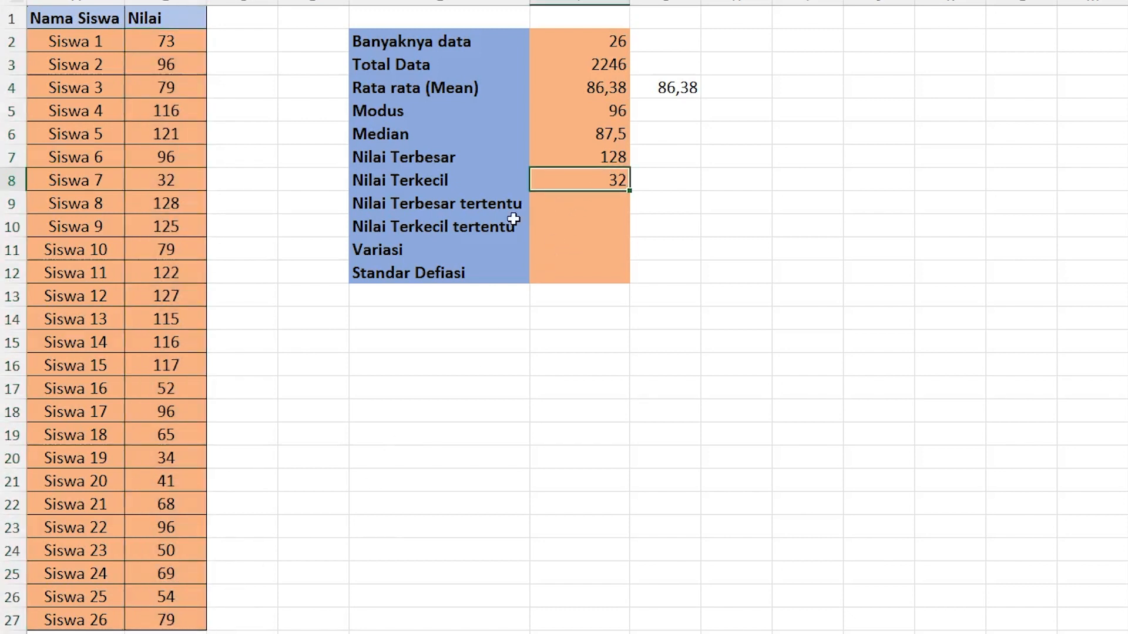
pyautogui.moveTo(176, 47); pyautogui.dragTo(167, 623)
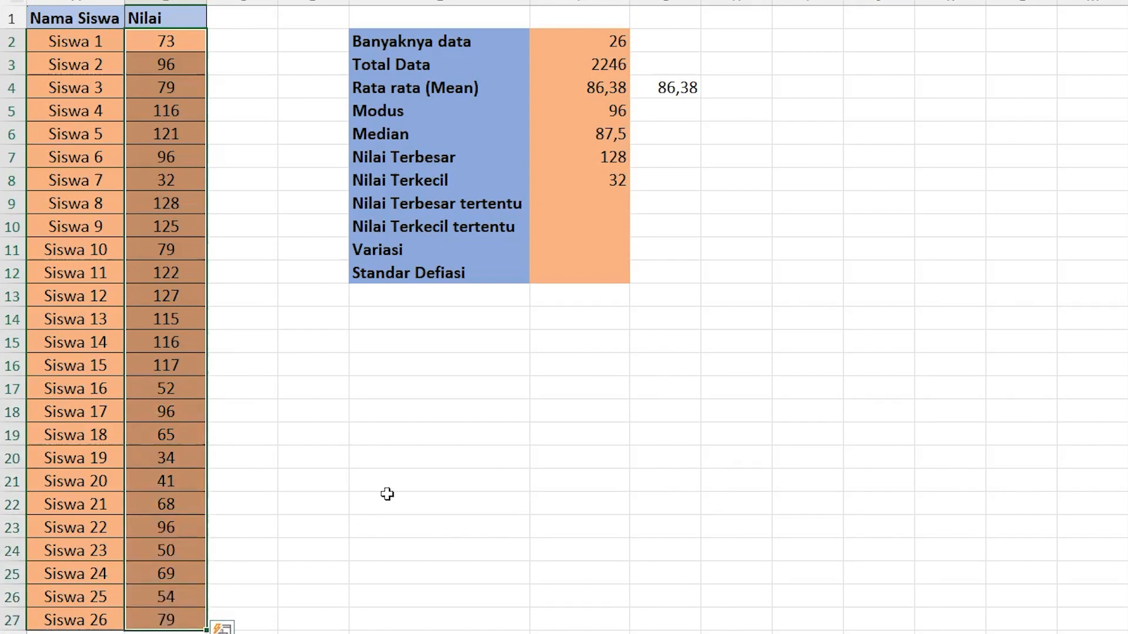
# Step: Enter =LARGE(B2:B27;2) in cell F9 beside Nilai Terbesar tertentu to find the second-largest Nilai score
pyautogui.click(584, 196)
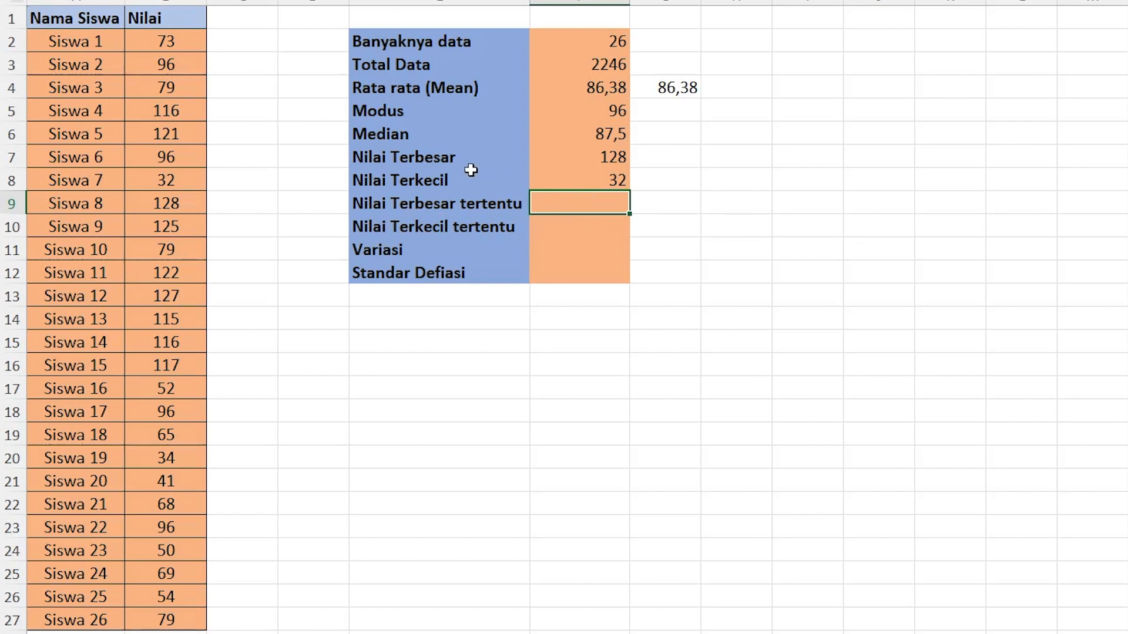
pyautogui.click(563, 158)
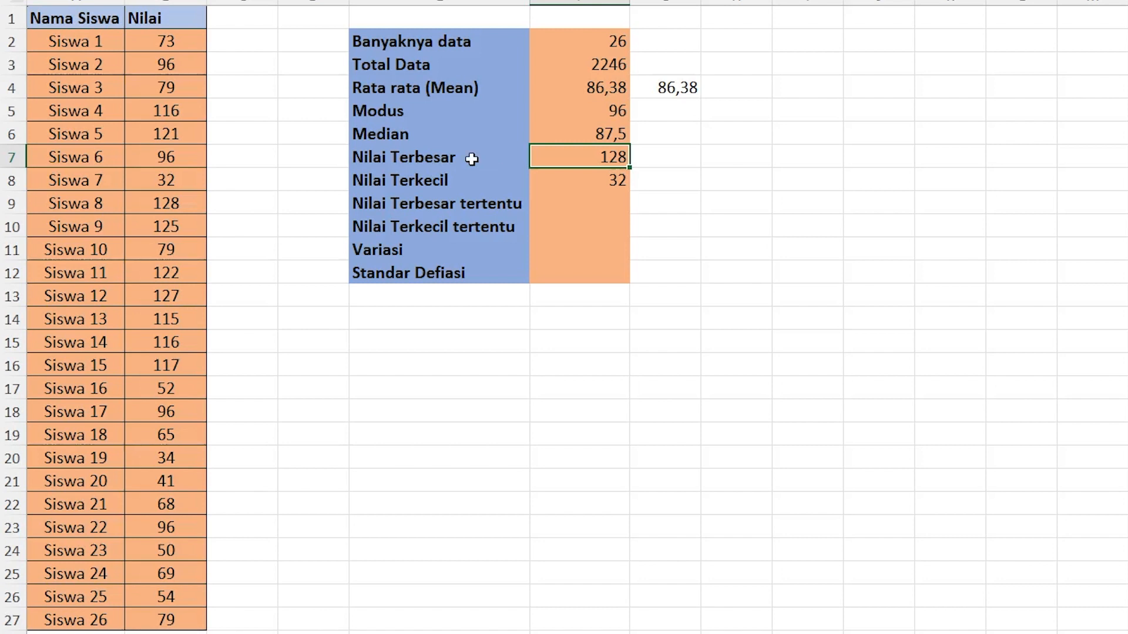
pyautogui.click(573, 204)
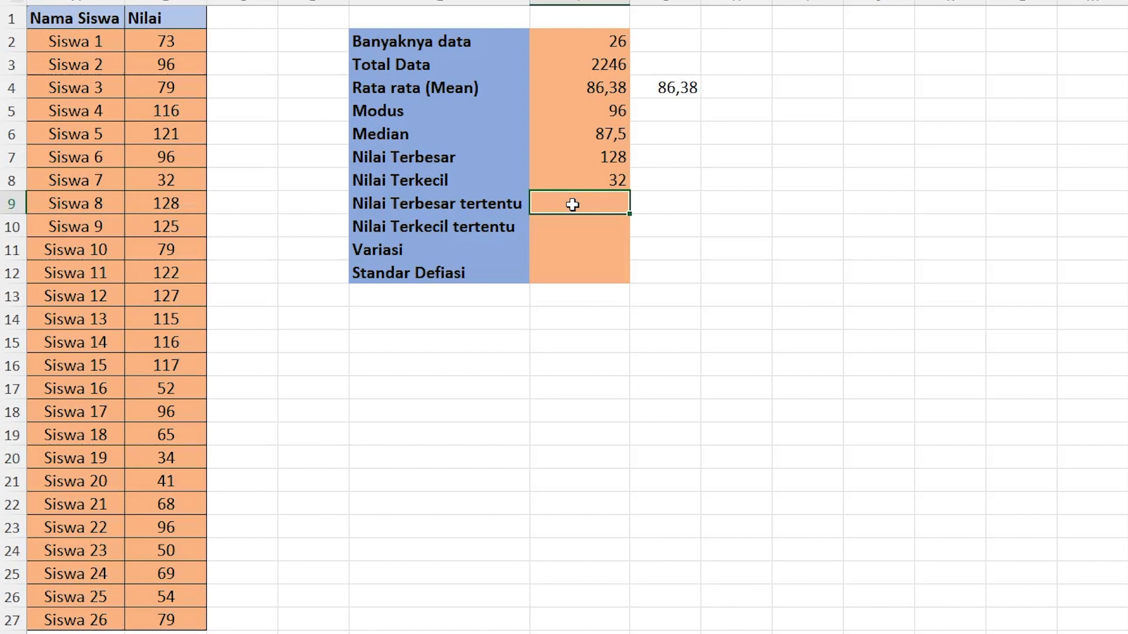
pyautogui.write('=LARGE')
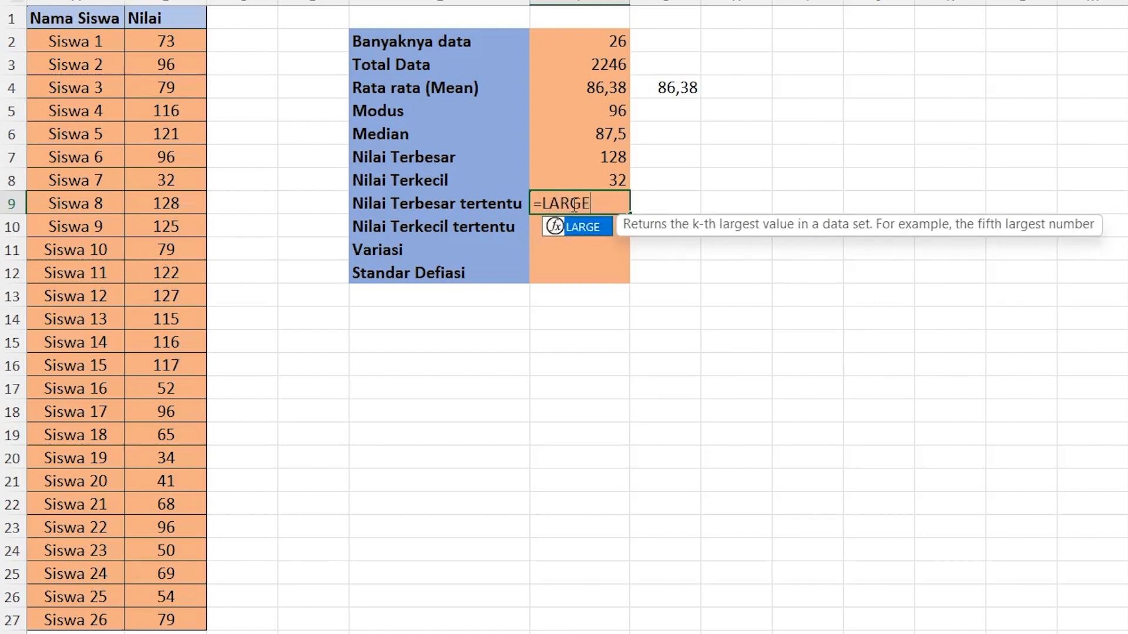
pyautogui.write('(')
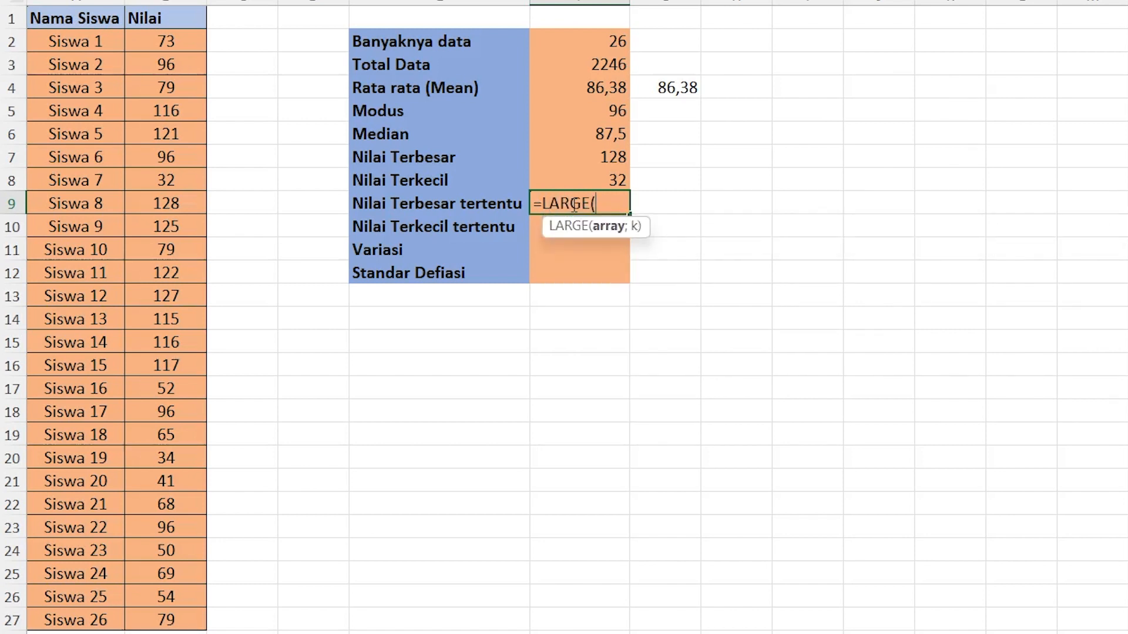
pyautogui.moveTo(174, 40); pyautogui.dragTo(161, 619)
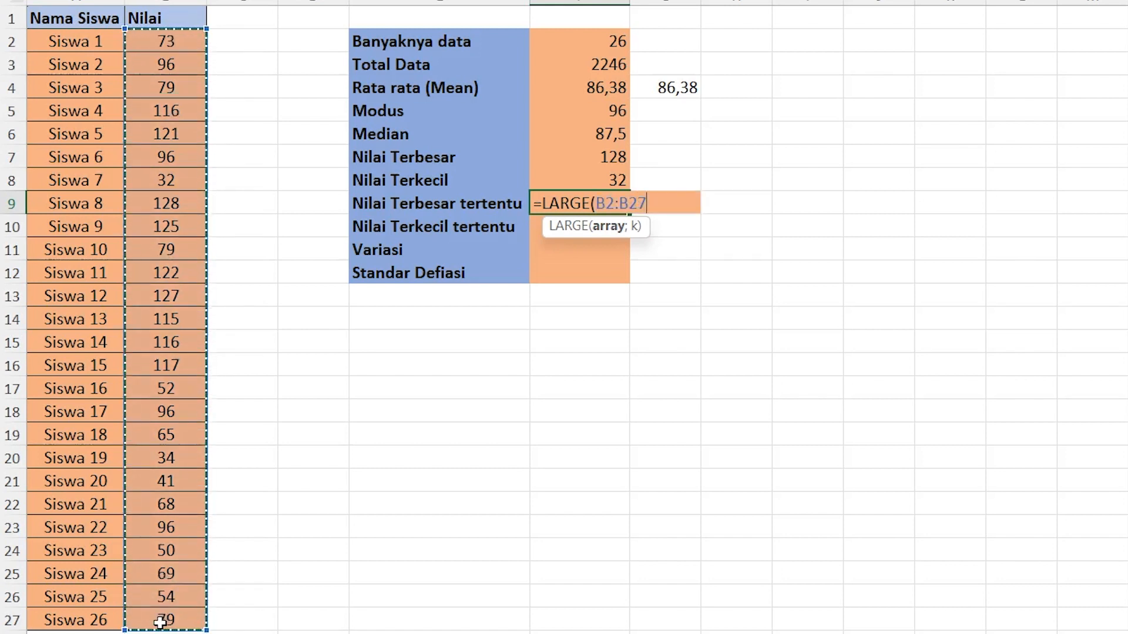
pyautogui.write(';2')
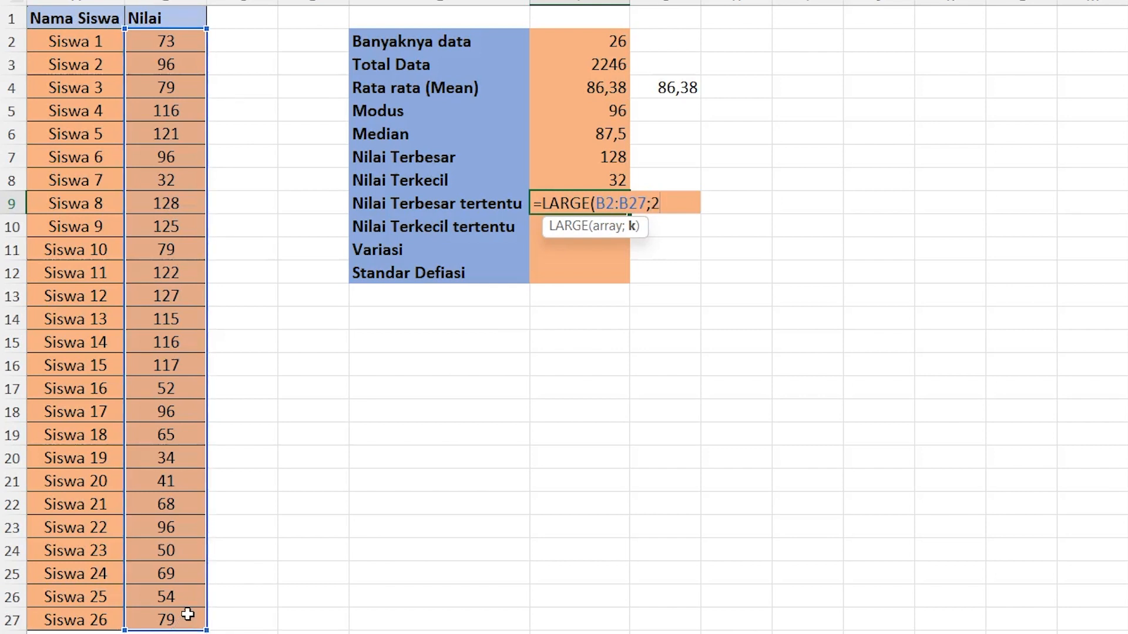
pyautogui.press('Return')
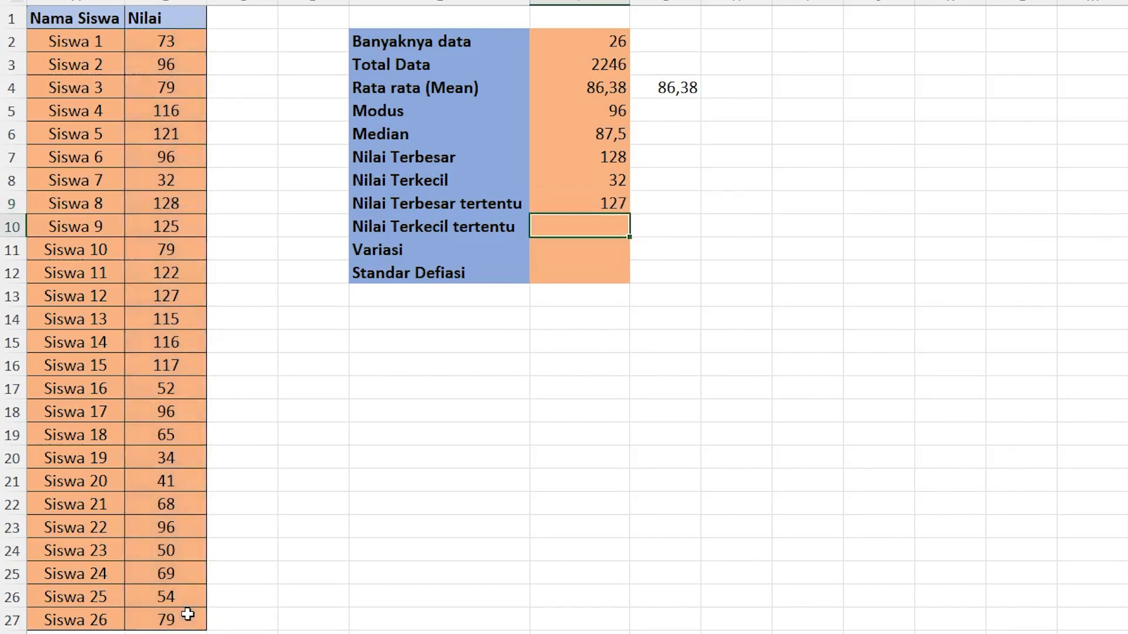
# Step: Compare the second-largest score in cell F9 with the maximum in F7 and locate it in the Nilai column
pyautogui.click(586, 204)
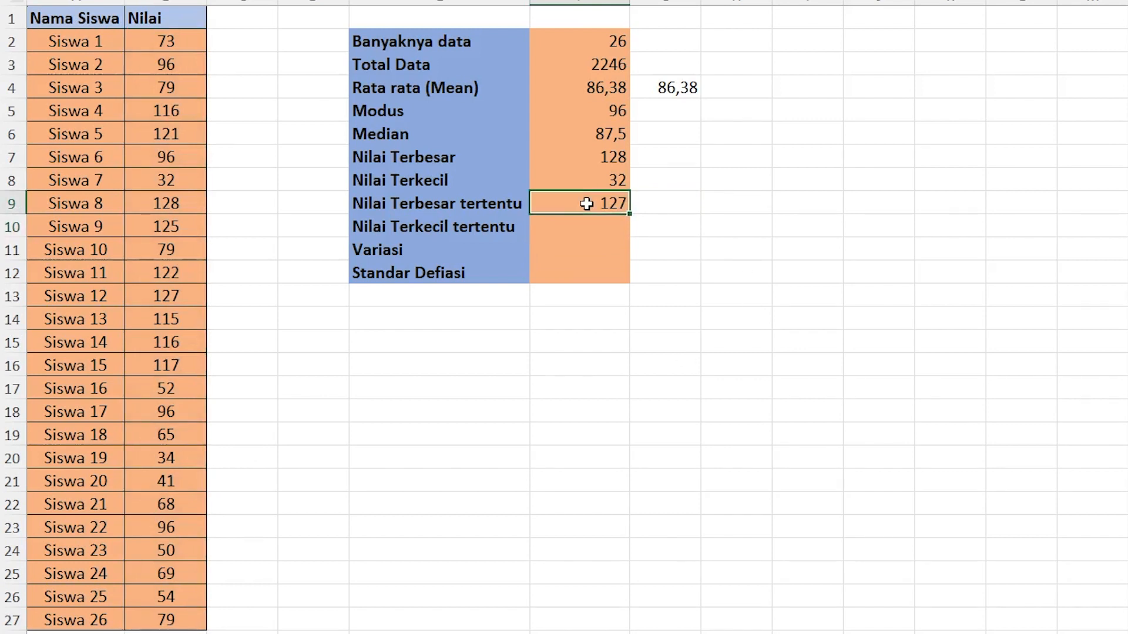
pyautogui.moveTo(151, 35); pyautogui.dragTo(189, 614)
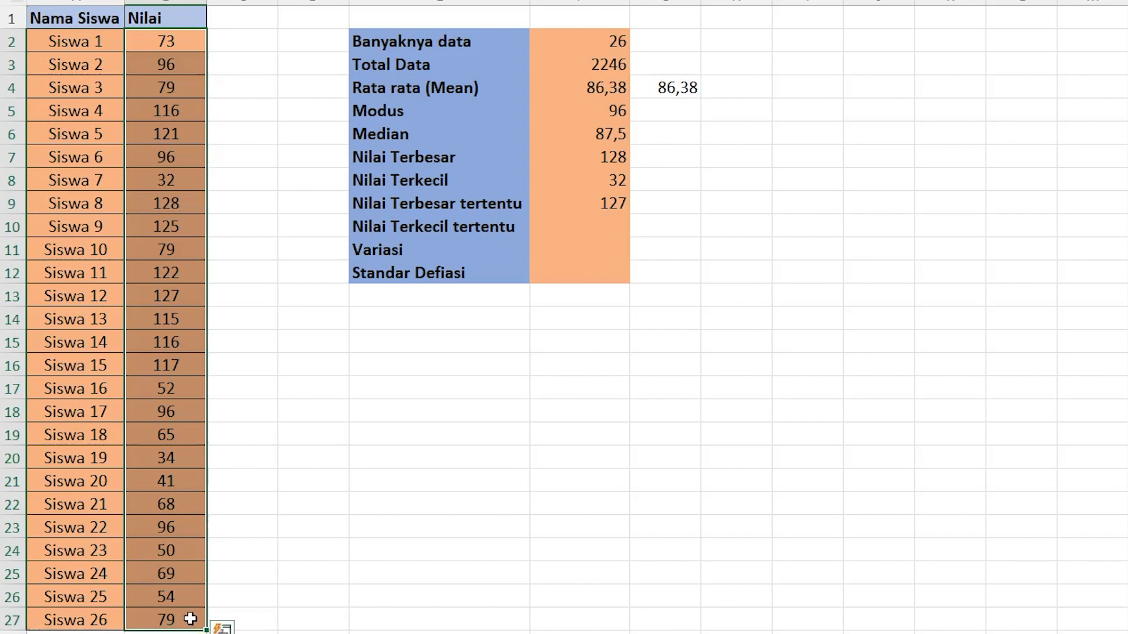
pyautogui.click(146, 291)
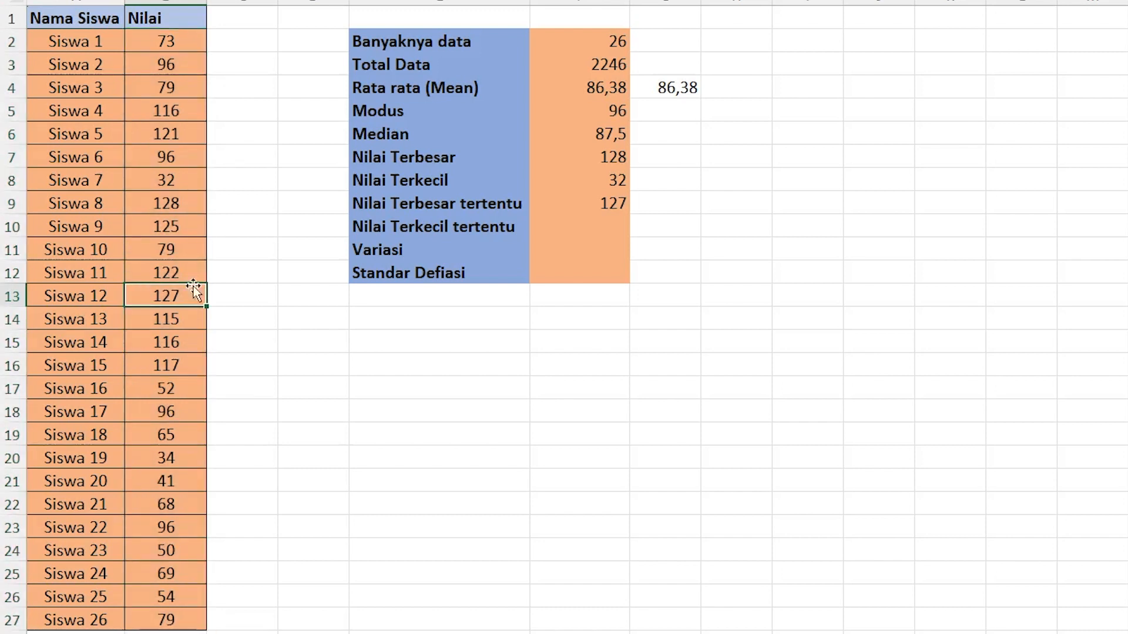
pyautogui.click(578, 161)
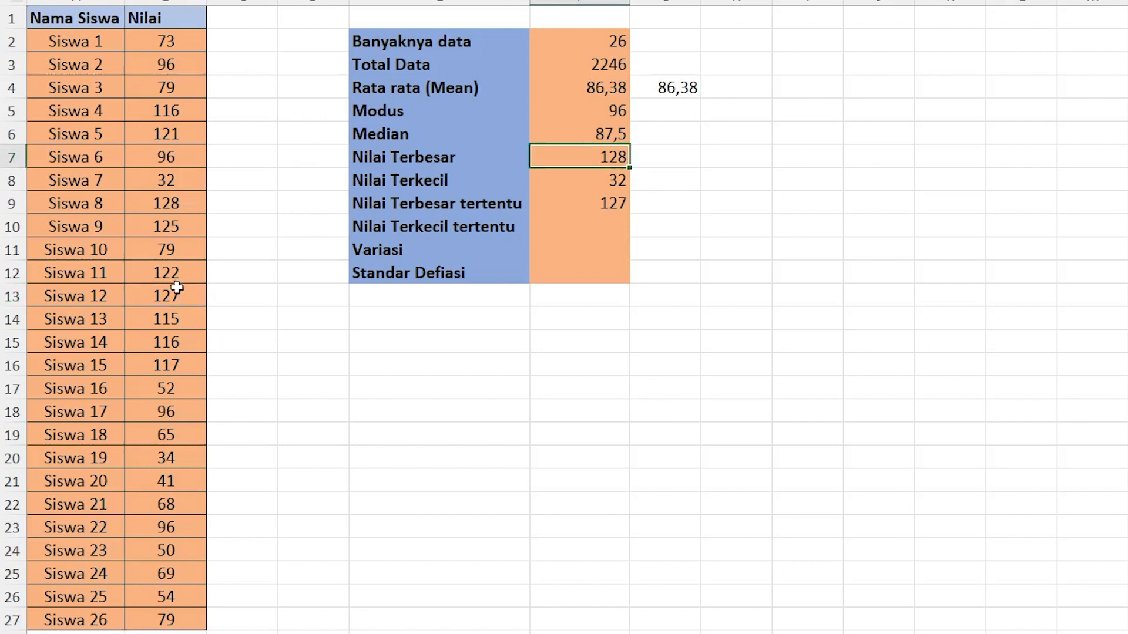
pyautogui.click(578, 201)
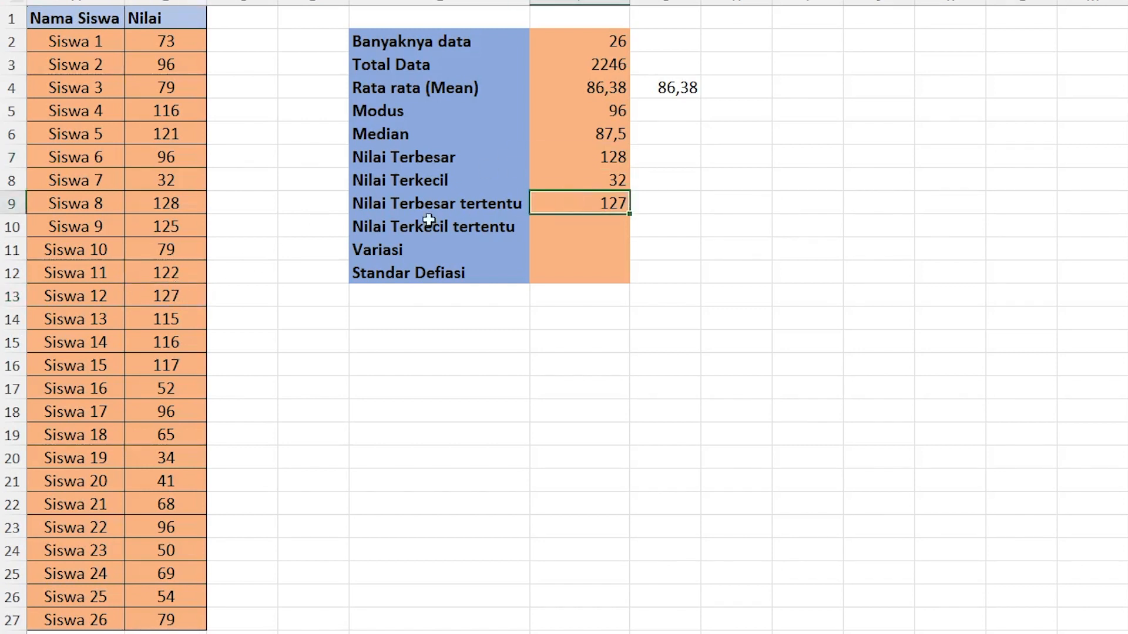
pyautogui.click(189, 288)
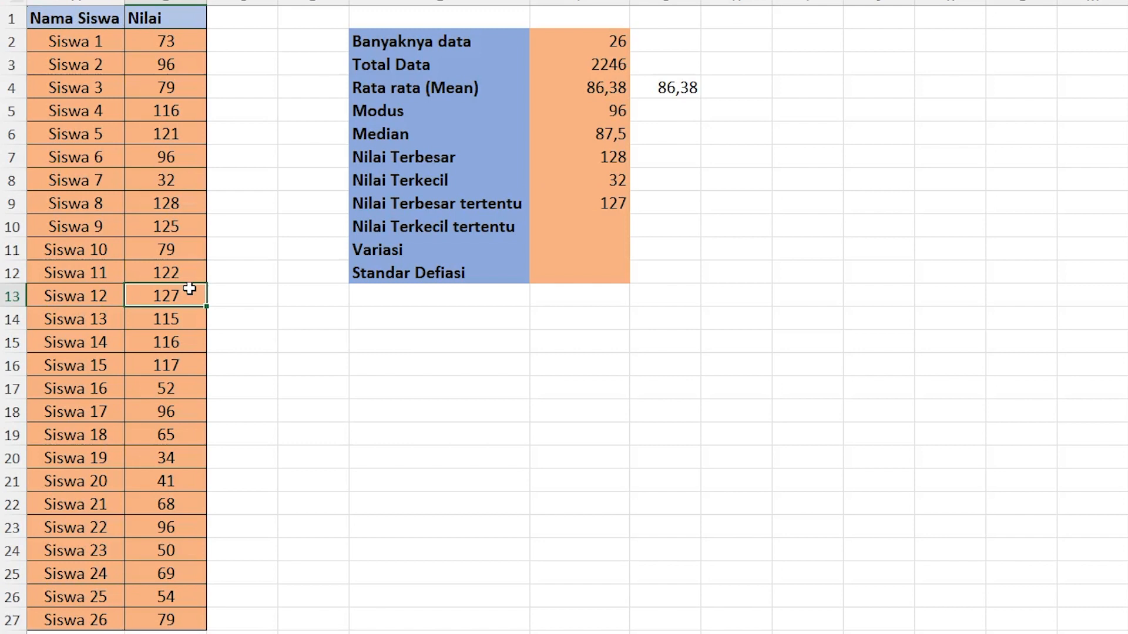
# Step: Edit the LARGE formula in cell F9 to find the third-largest score in B2:B27, and review it against the Nilai column
pyautogui.click(563, 207)
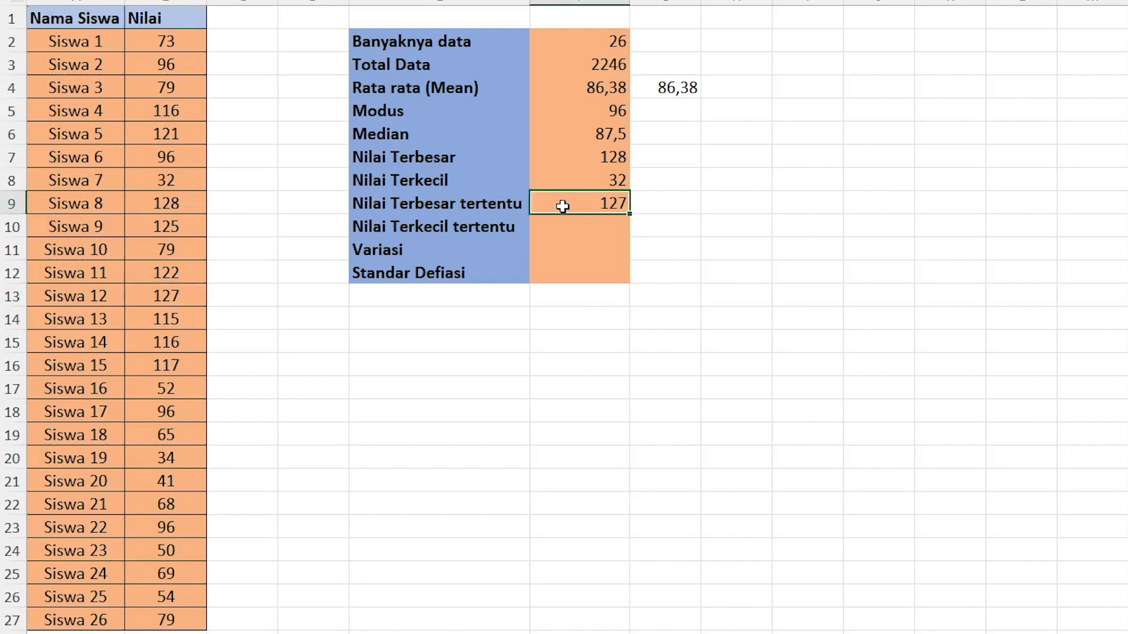
pyautogui.doubleClick(563, 206)
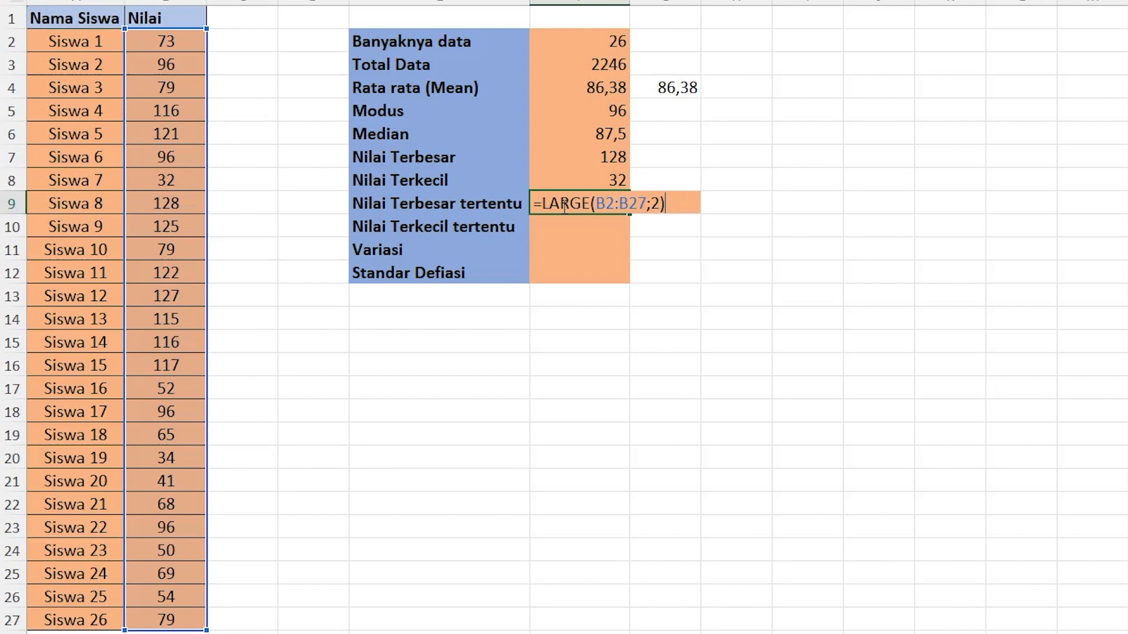
pyautogui.click(659, 210)
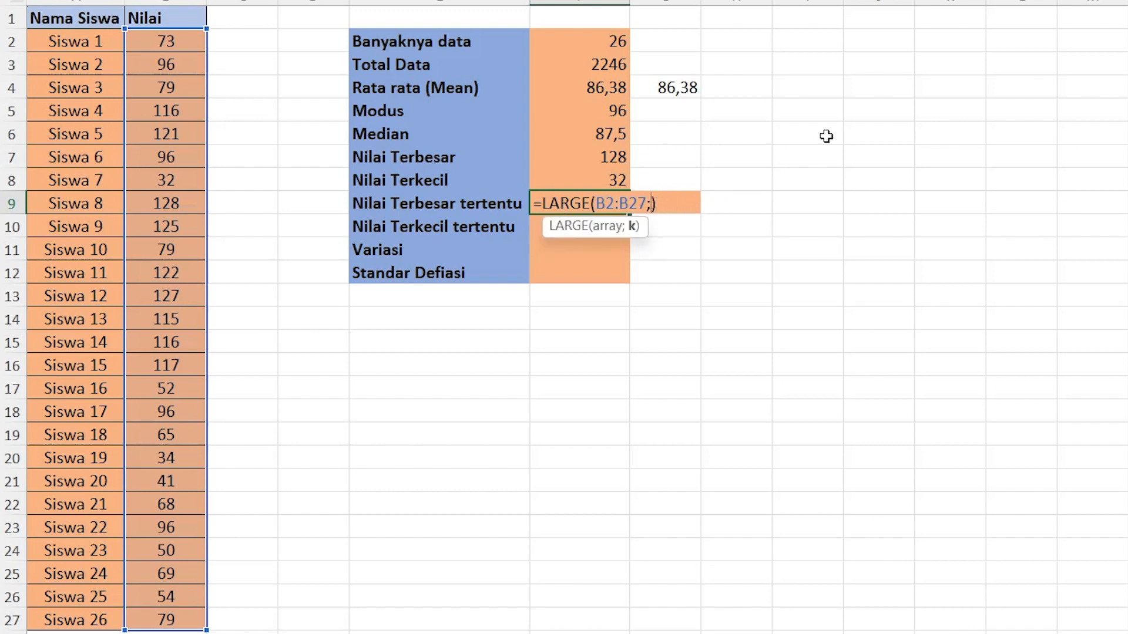
pyautogui.press('Return')
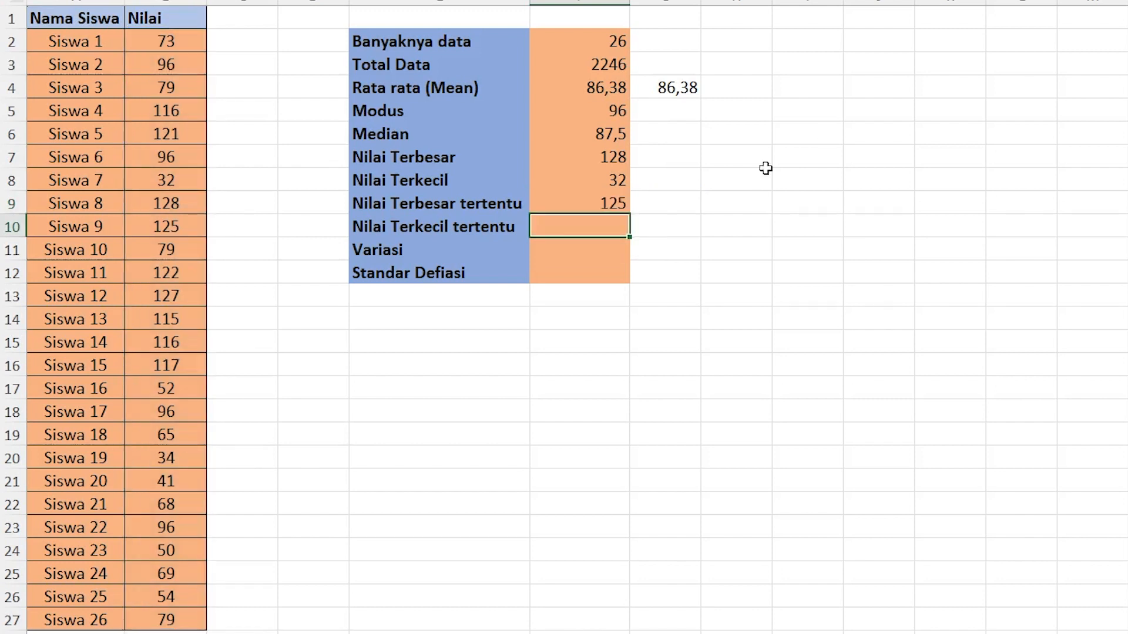
pyautogui.click(591, 201)
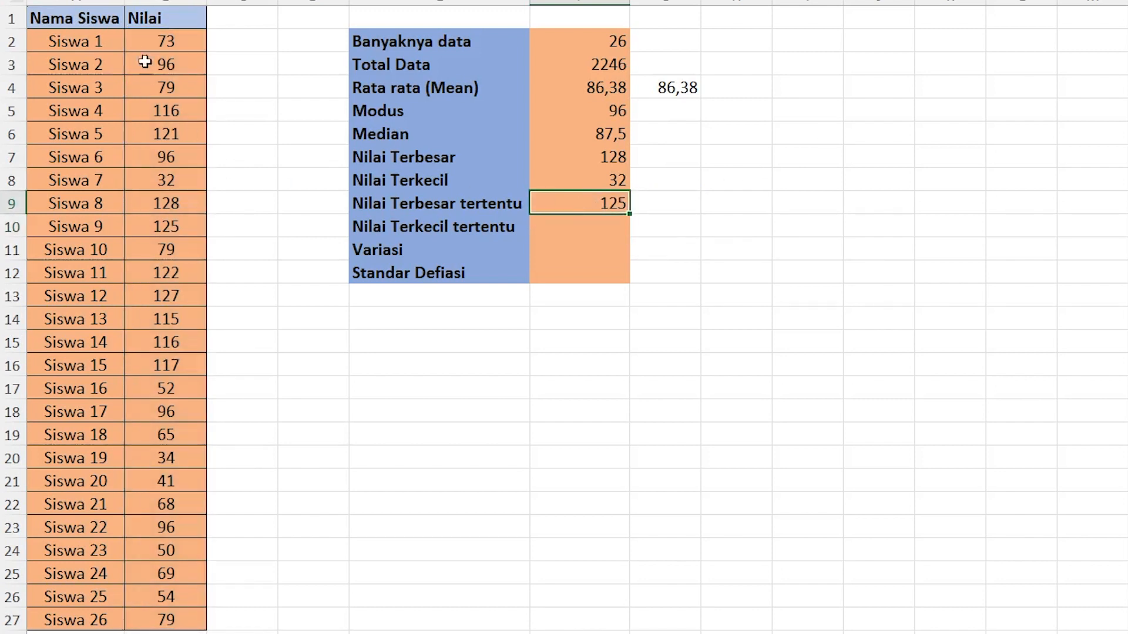
pyautogui.moveTo(158, 37); pyautogui.dragTo(179, 611)
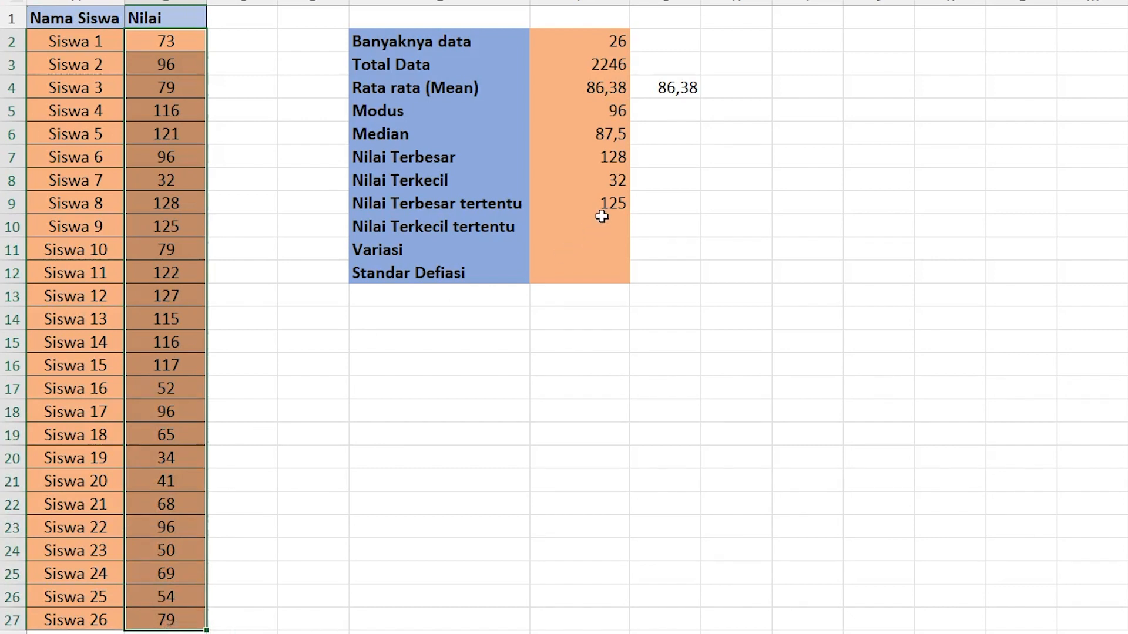
# Step: Enter =SMALL(B2:B27;2) in cell F10 beside Nilai Terkecil tertentu to find the second-smallest Nilai score, and review it against the Nilai column
pyautogui.click(602, 216)
pyautogui.click(450, 231)
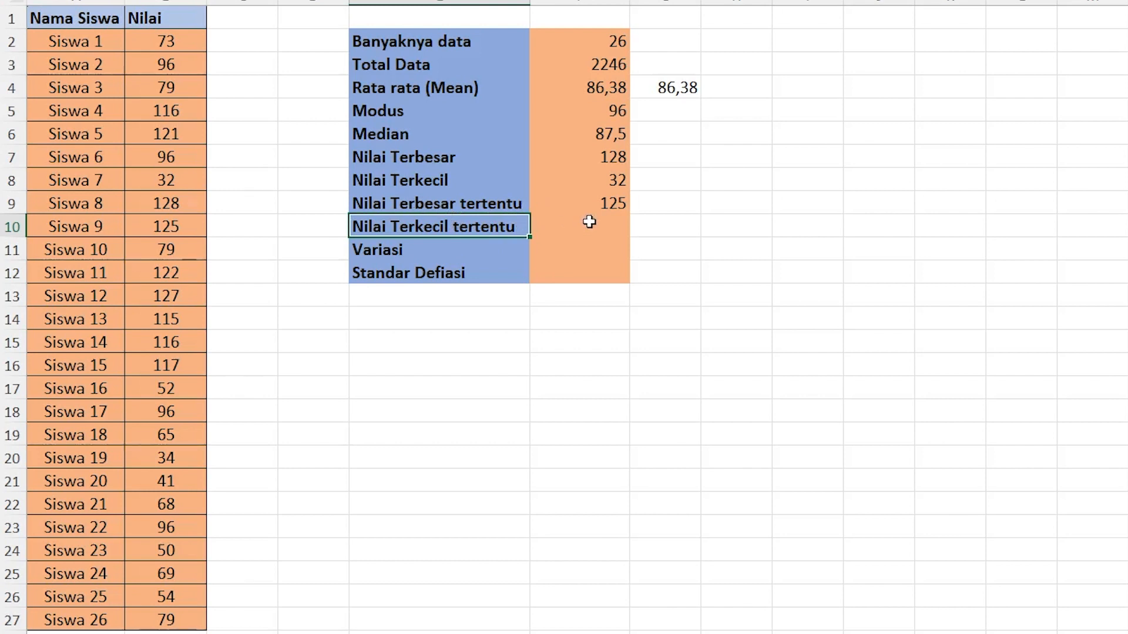
pyautogui.click(594, 203)
pyautogui.click(380, 232)
pyautogui.click(565, 221)
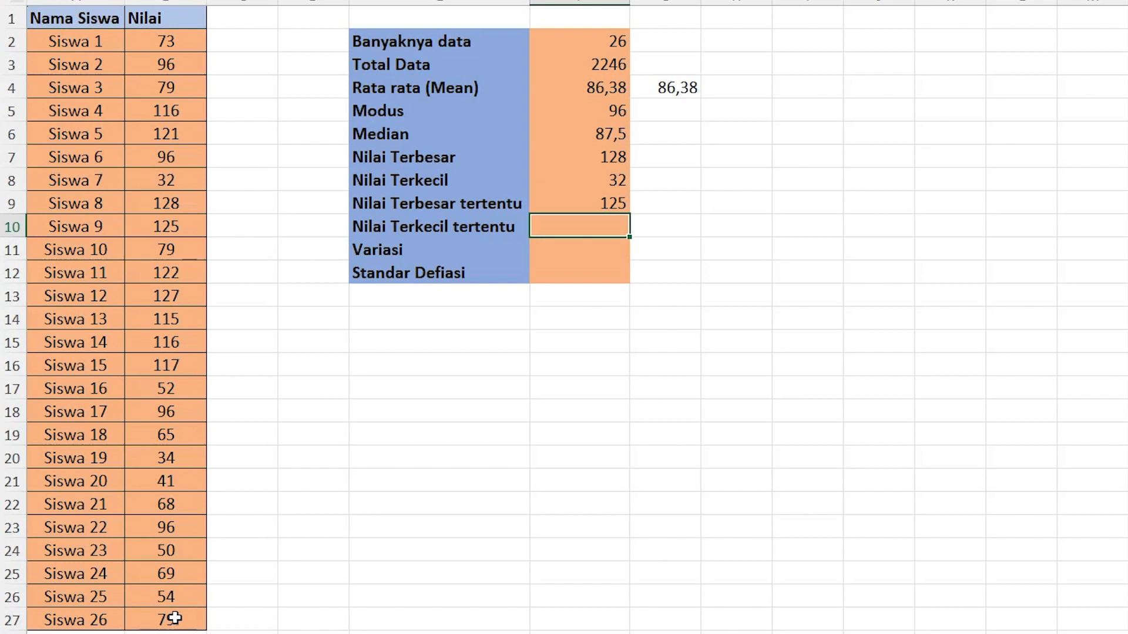
pyautogui.write('=SMALL')
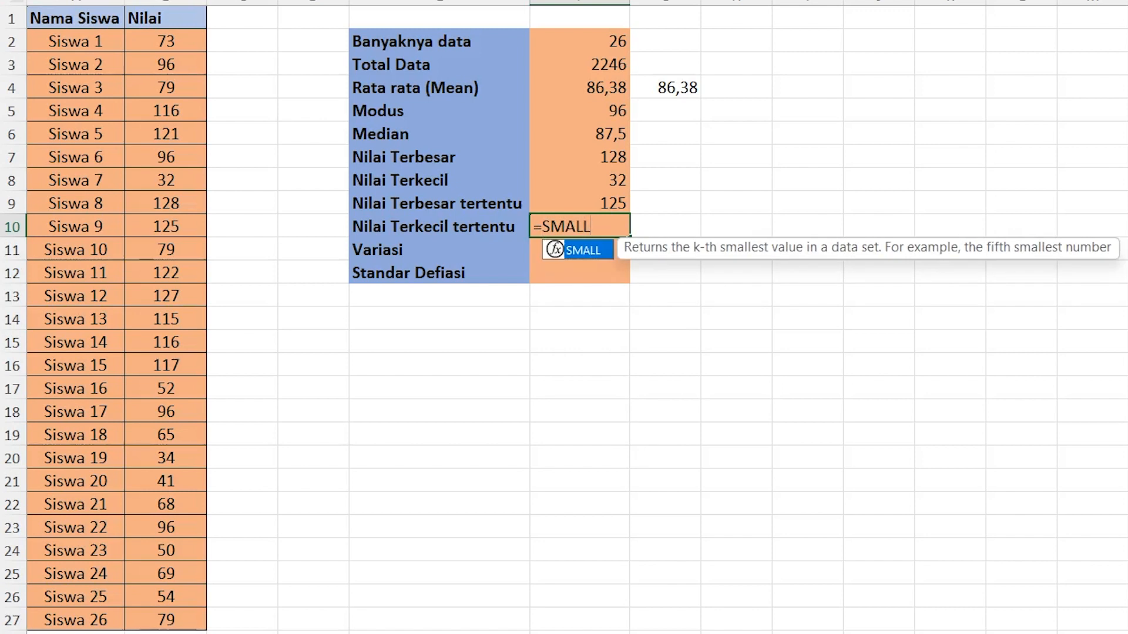
pyautogui.write('(')
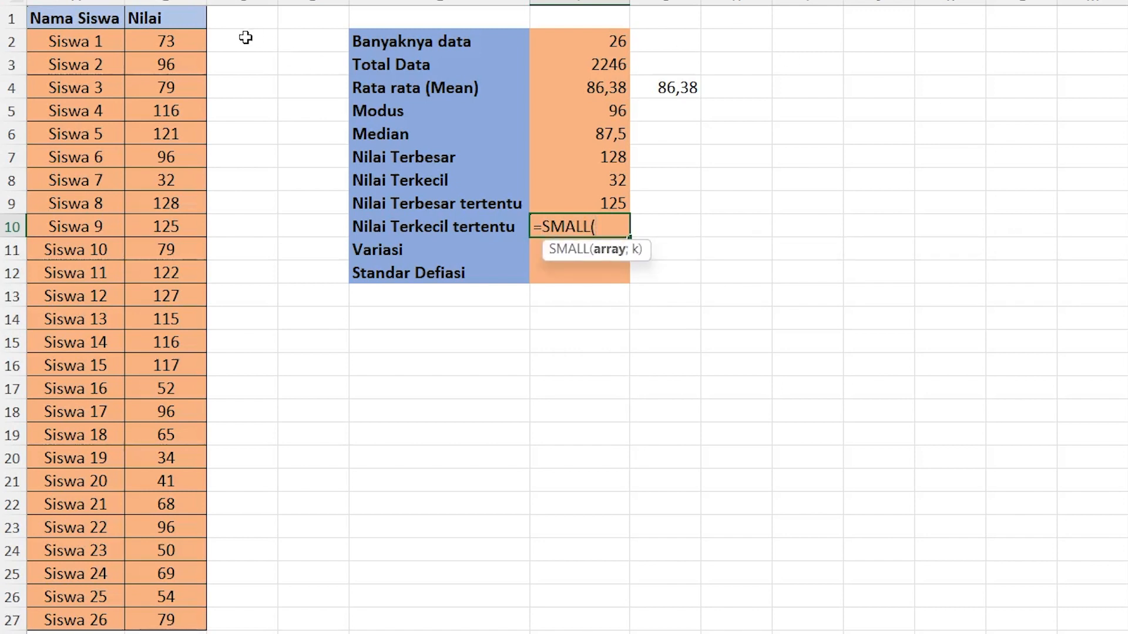
pyautogui.moveTo(141, 37); pyautogui.dragTo(147, 64)
pyautogui.moveTo(154, 257); pyautogui.dragTo(177, 622)
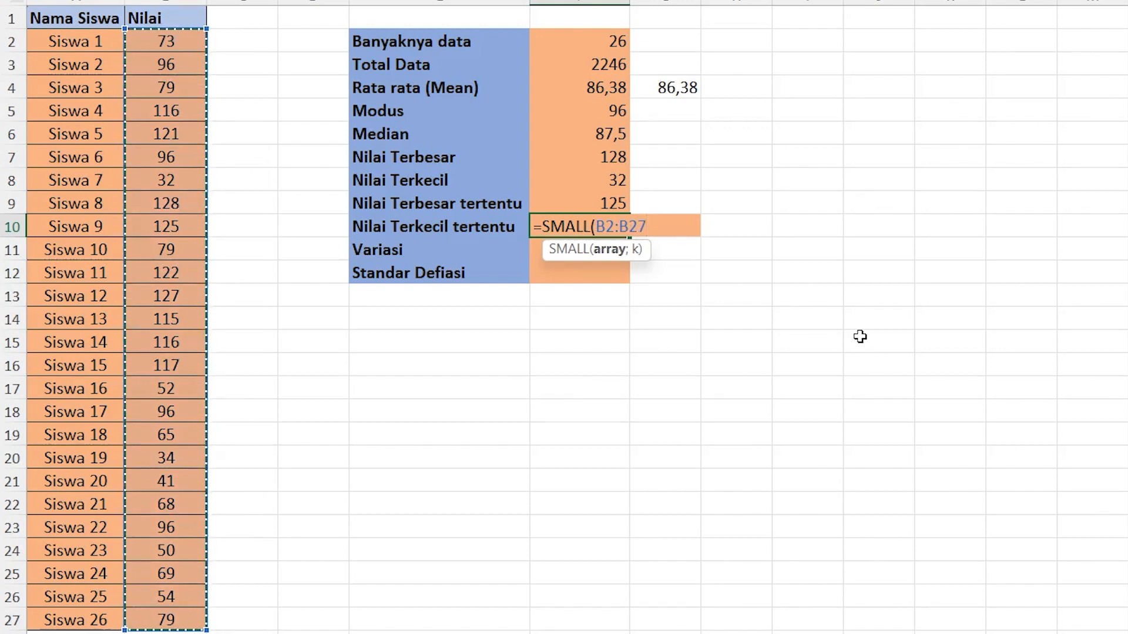
pyautogui.write(';')
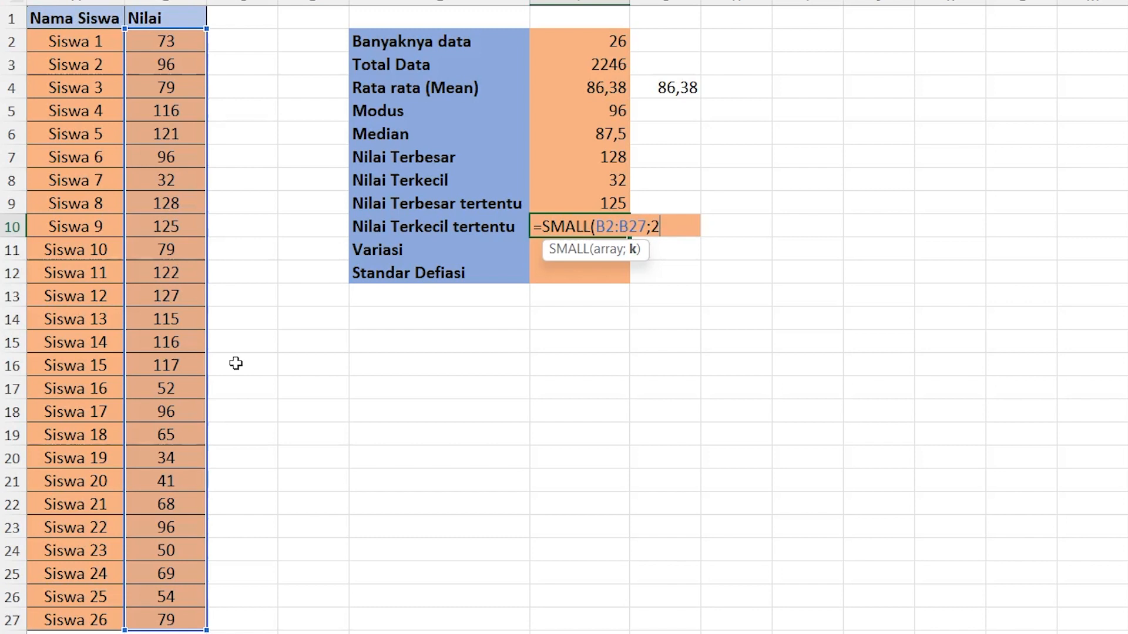
pyautogui.write('2)')
pyautogui.press('Return')
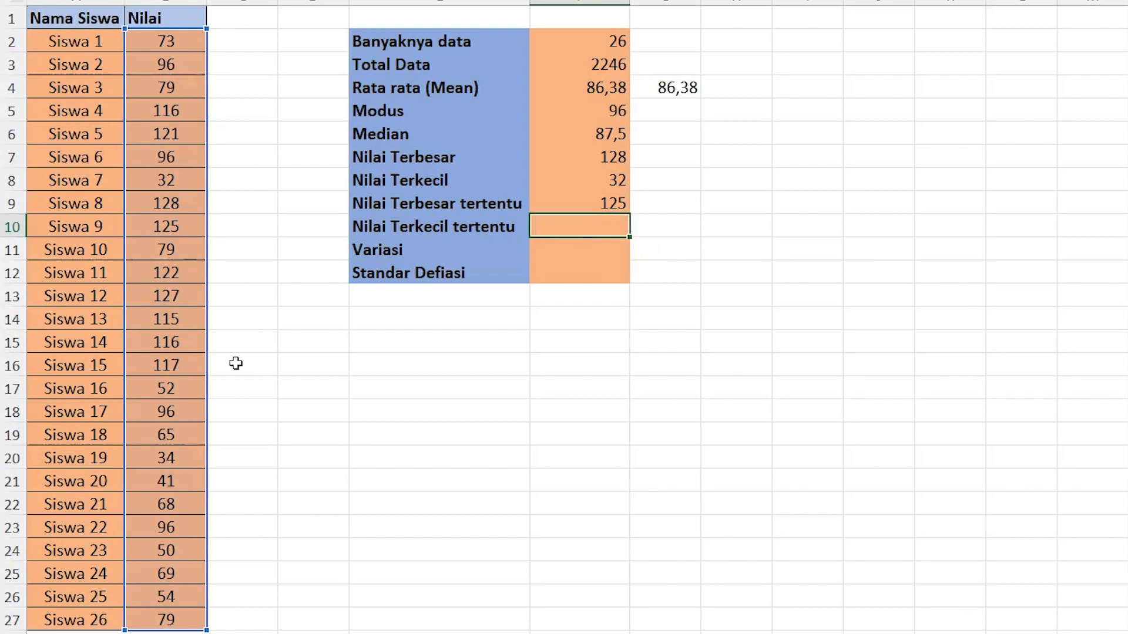
pyautogui.moveTo(179, 39); pyautogui.dragTo(156, 619)
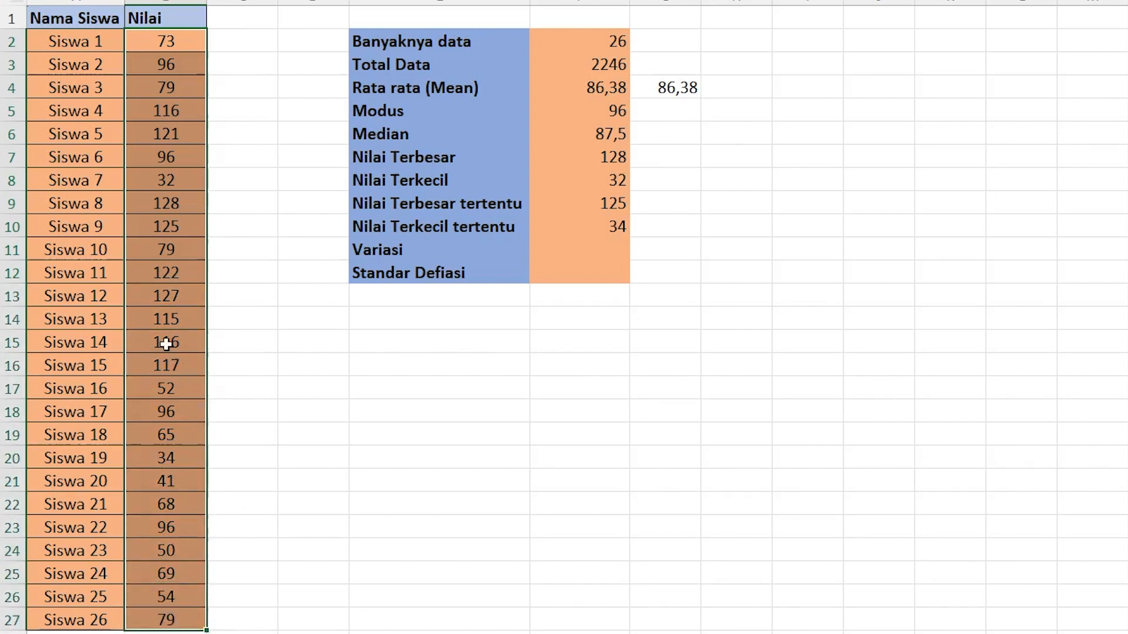
# Step: Enter =VAR.P(B2:B27) in cell F11 beside Variasi to calculate the population variance of the Nilai scores
pyautogui.click(612, 244)
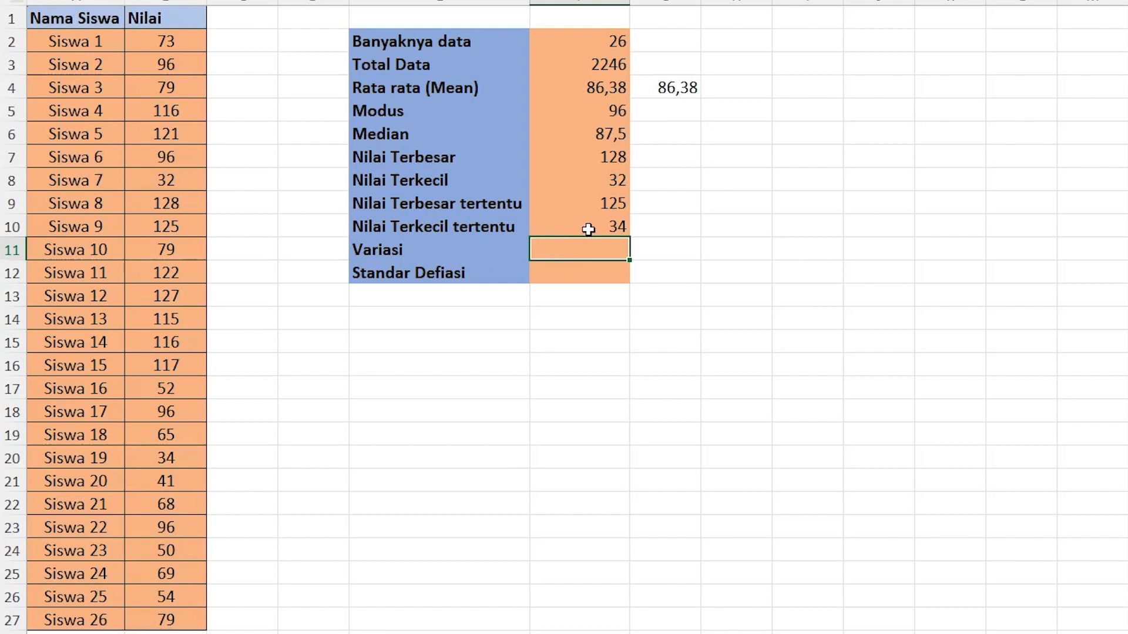
pyautogui.write('=V')
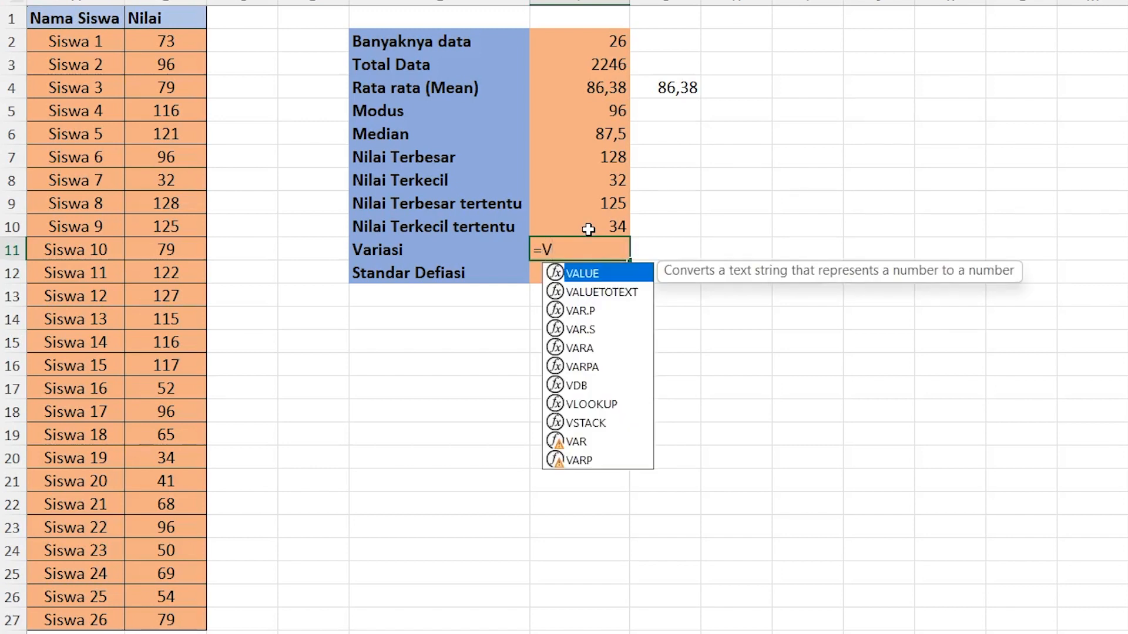
pyautogui.write('AR')
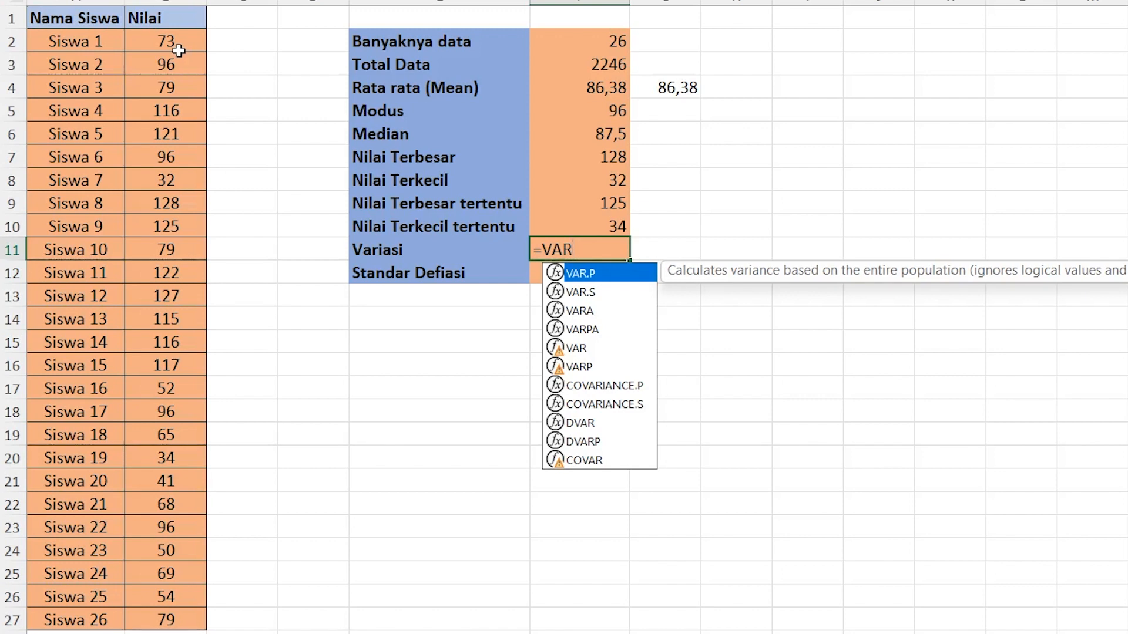
pyautogui.write('.P')
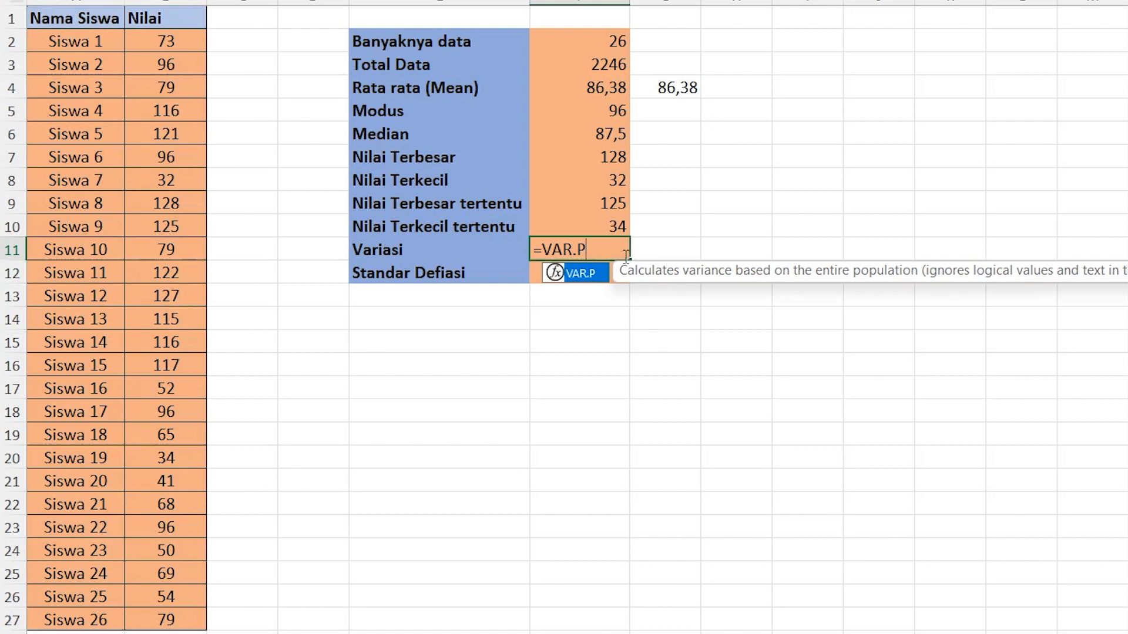
pyautogui.click(600, 249)
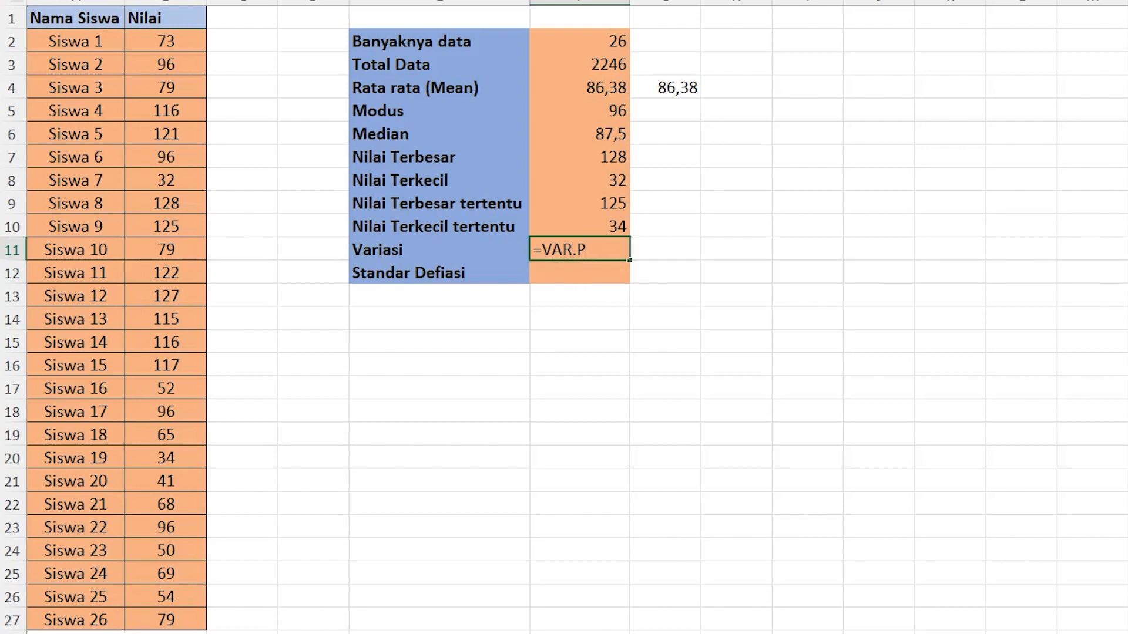
pyautogui.write('(')
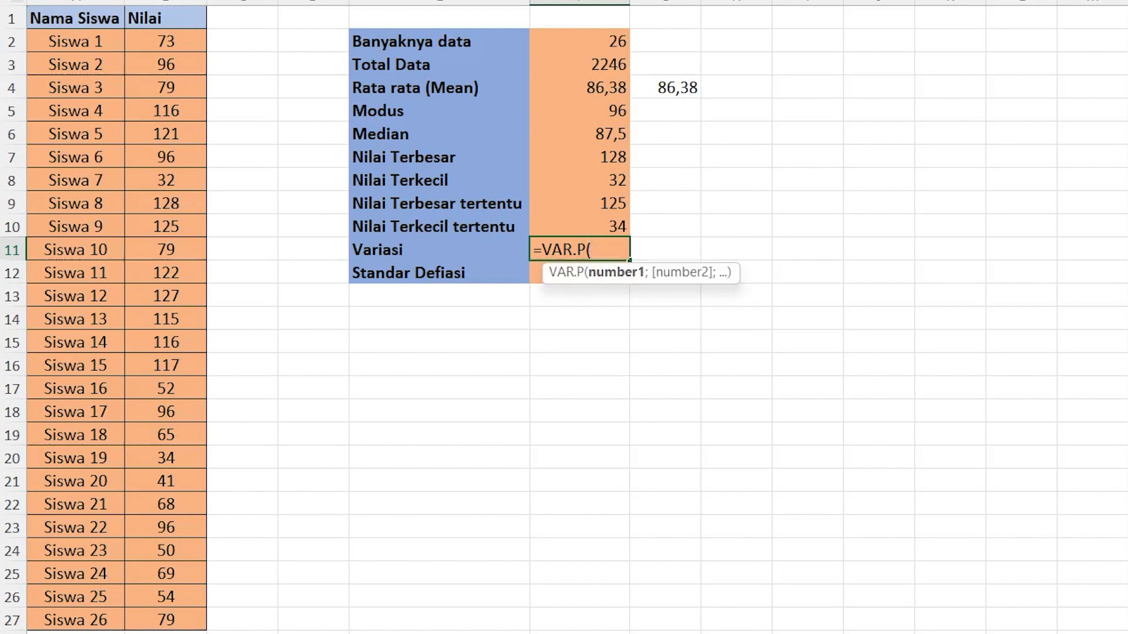
pyautogui.moveTo(143, 40); pyautogui.dragTo(158, 621)
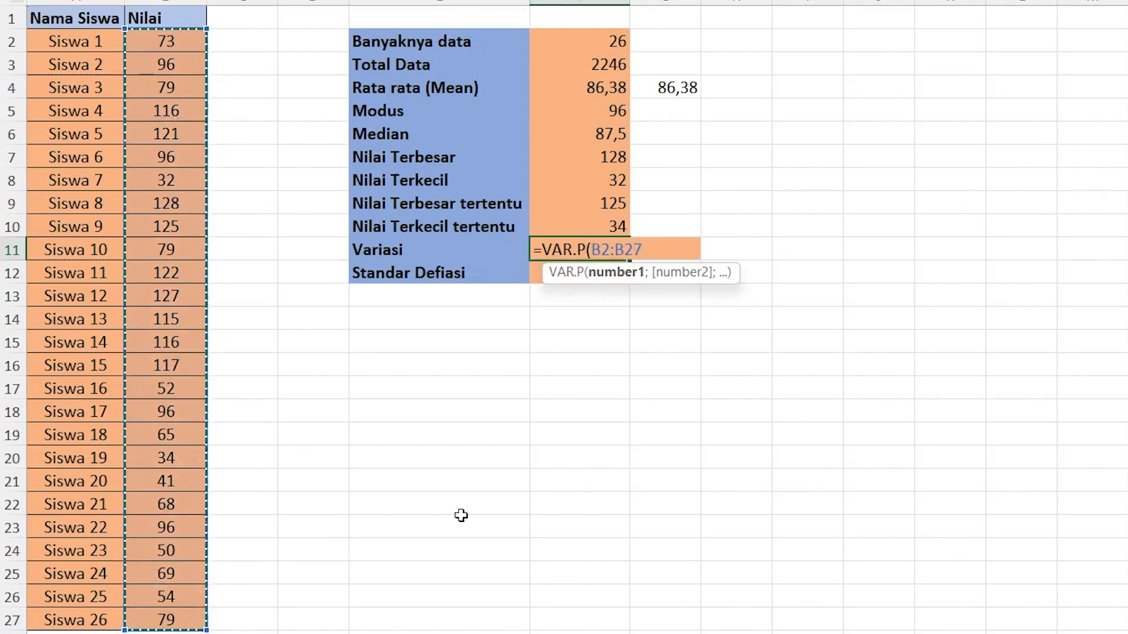
pyautogui.press('Return')
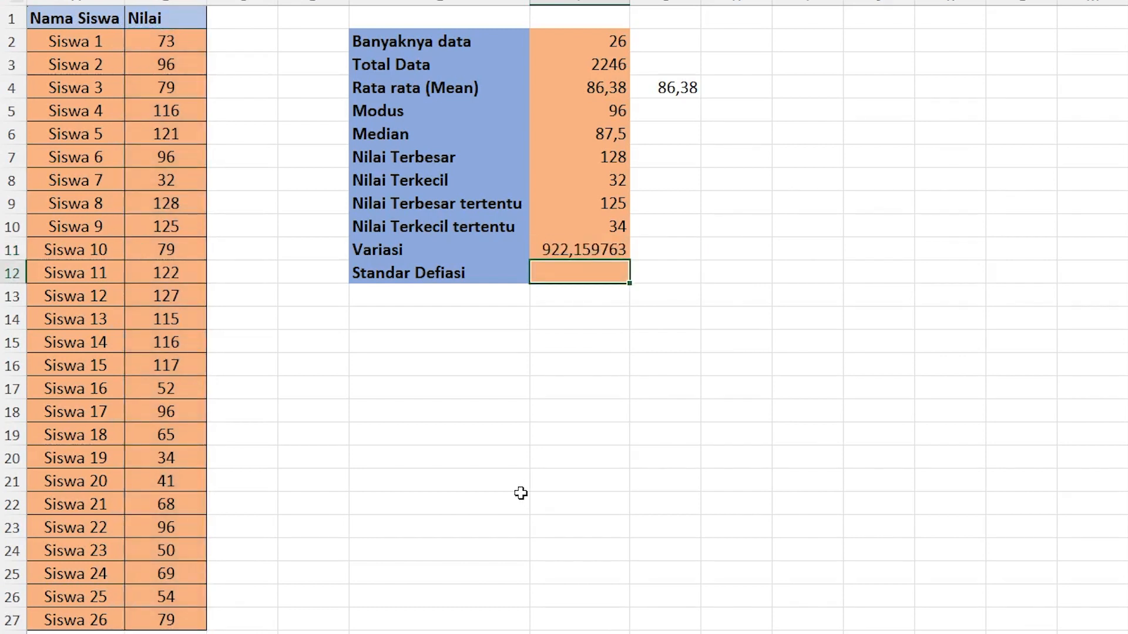
pyautogui.click(598, 250)
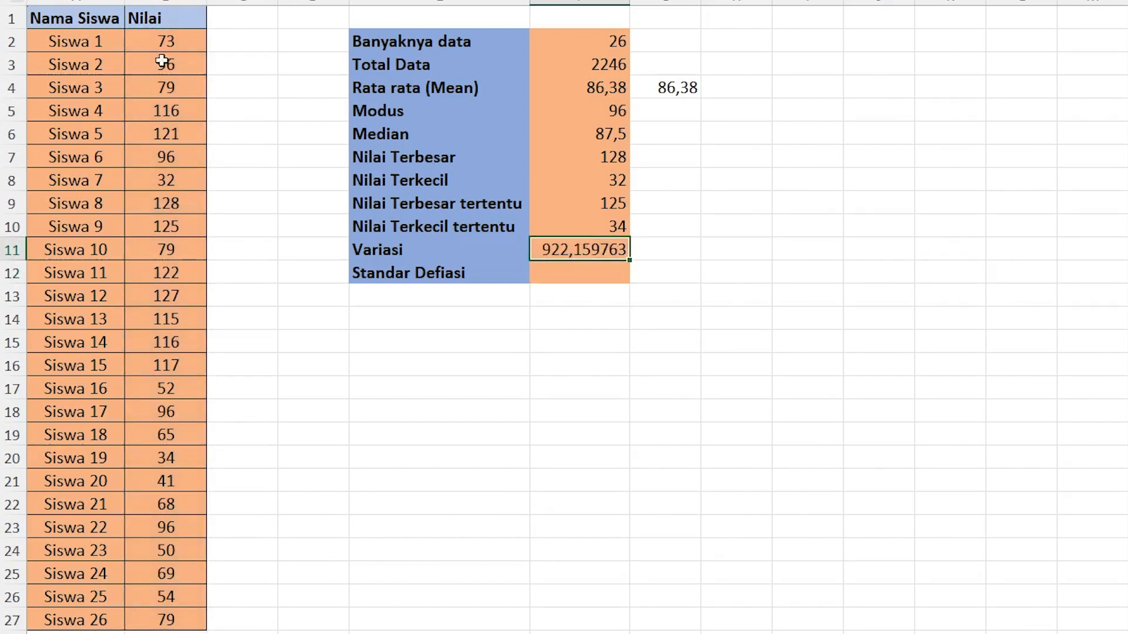
pyautogui.moveTo(164, 41); pyautogui.dragTo(164, 626)
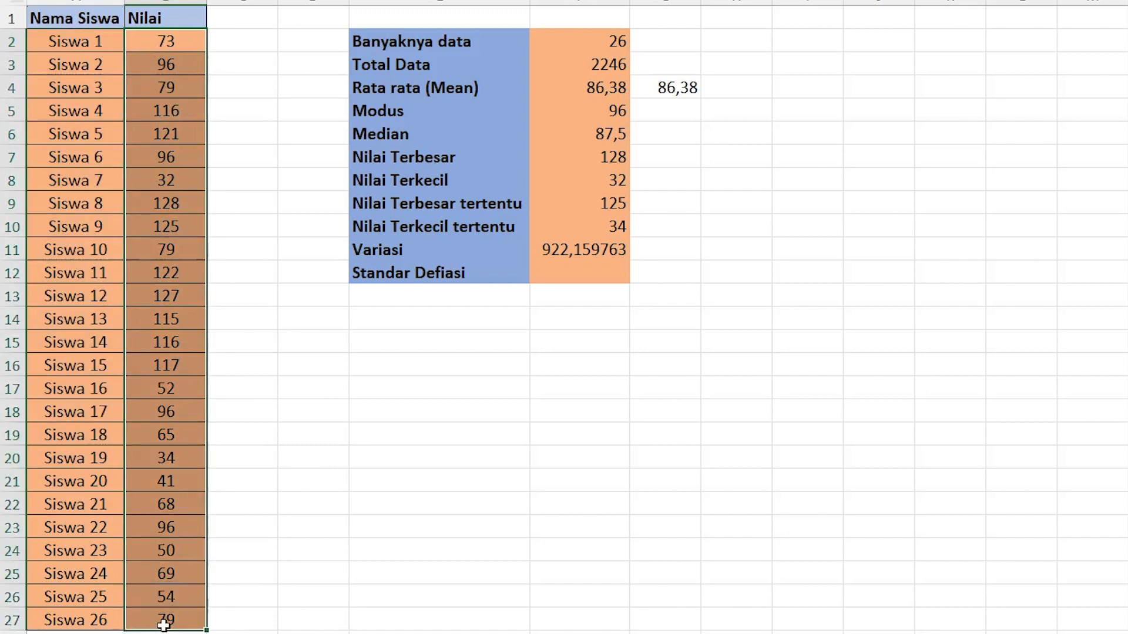
pyautogui.click(585, 273)
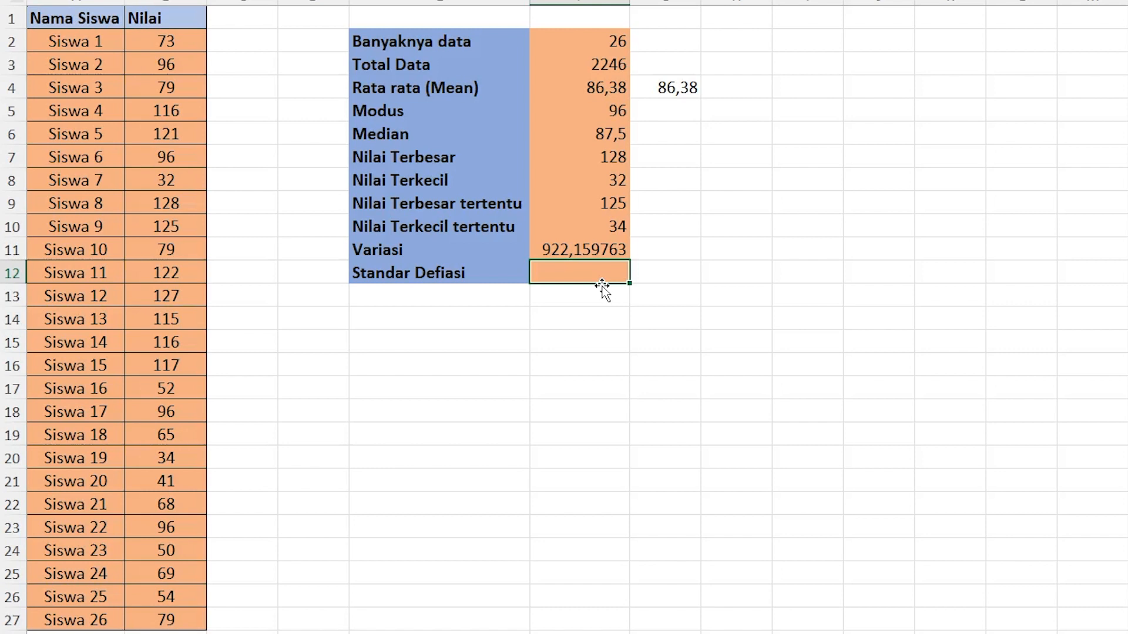
pyautogui.click(580, 249)
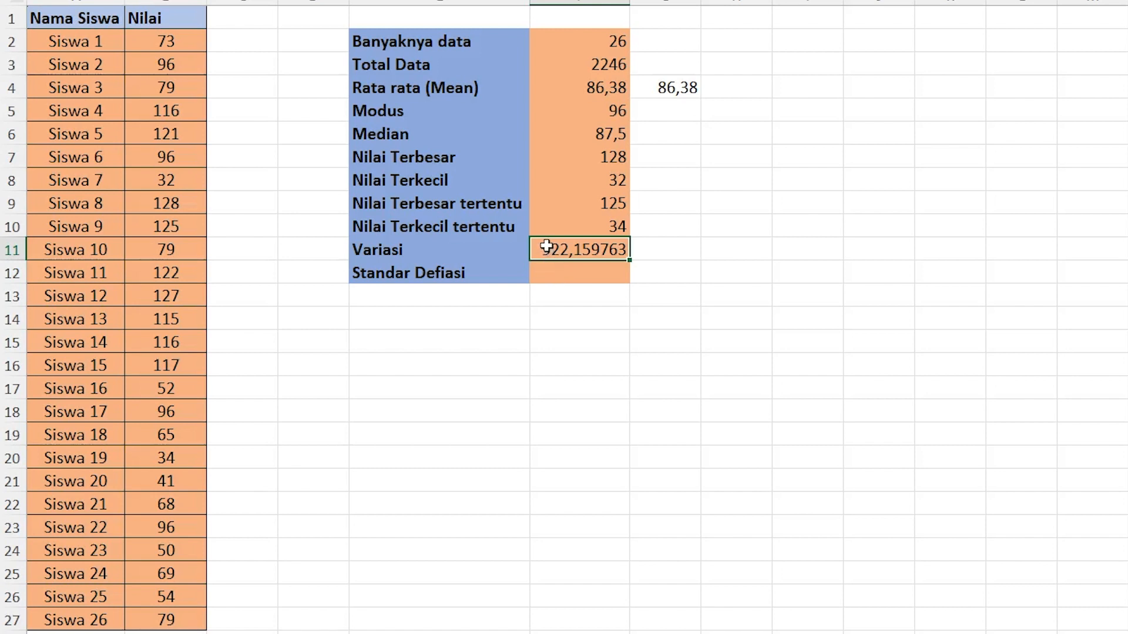
pyautogui.click(559, 273)
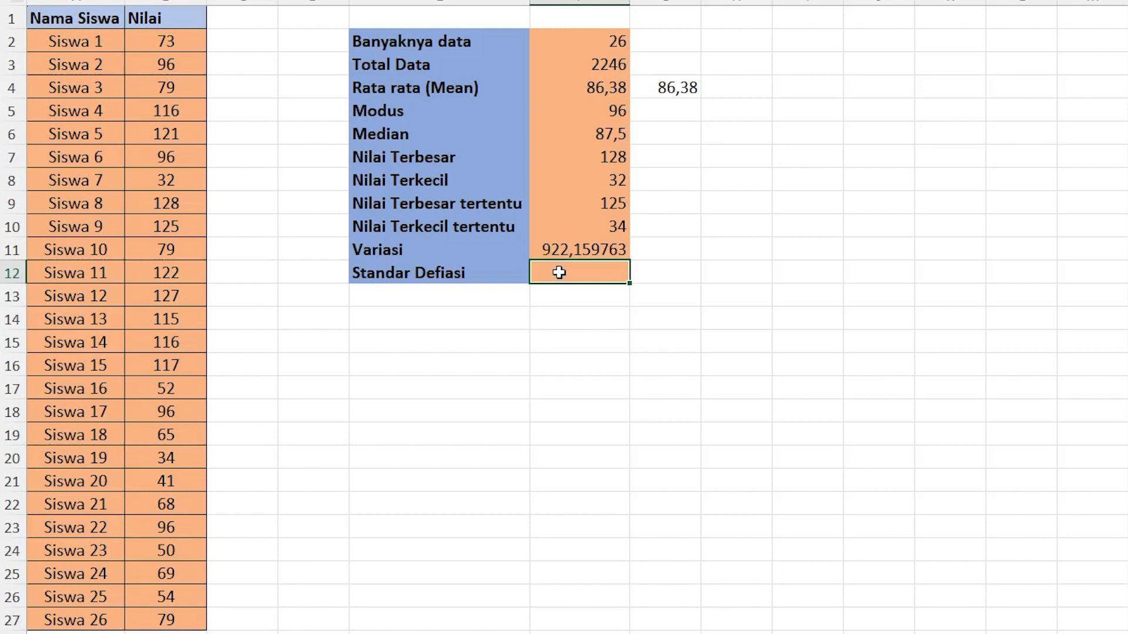
pyautogui.click(551, 250)
pyautogui.click(539, 273)
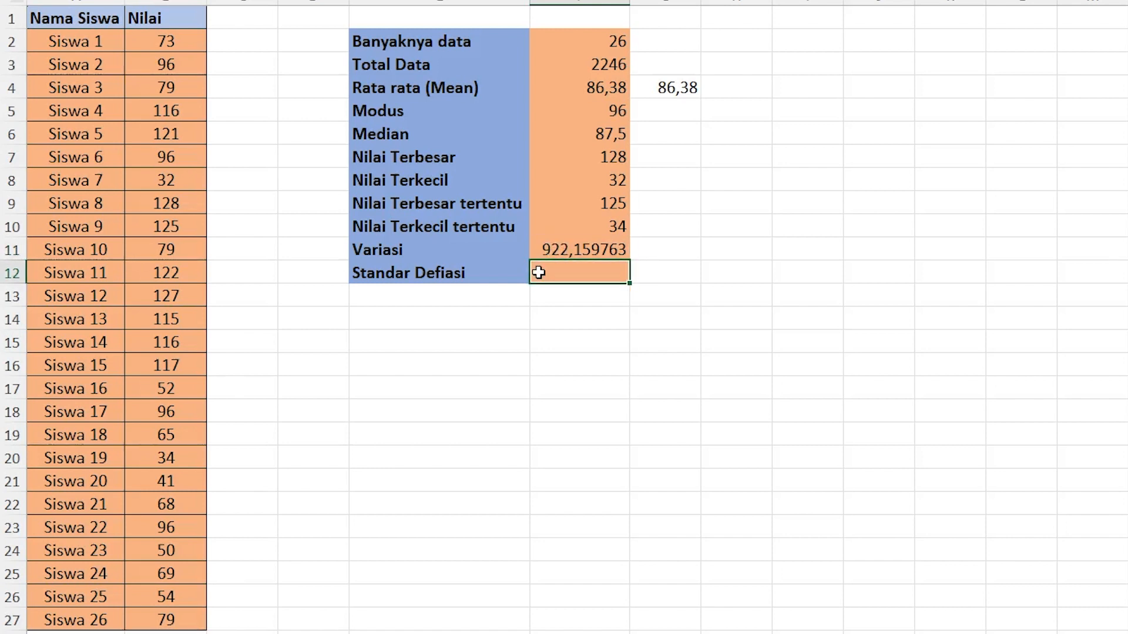
pyautogui.click(573, 249)
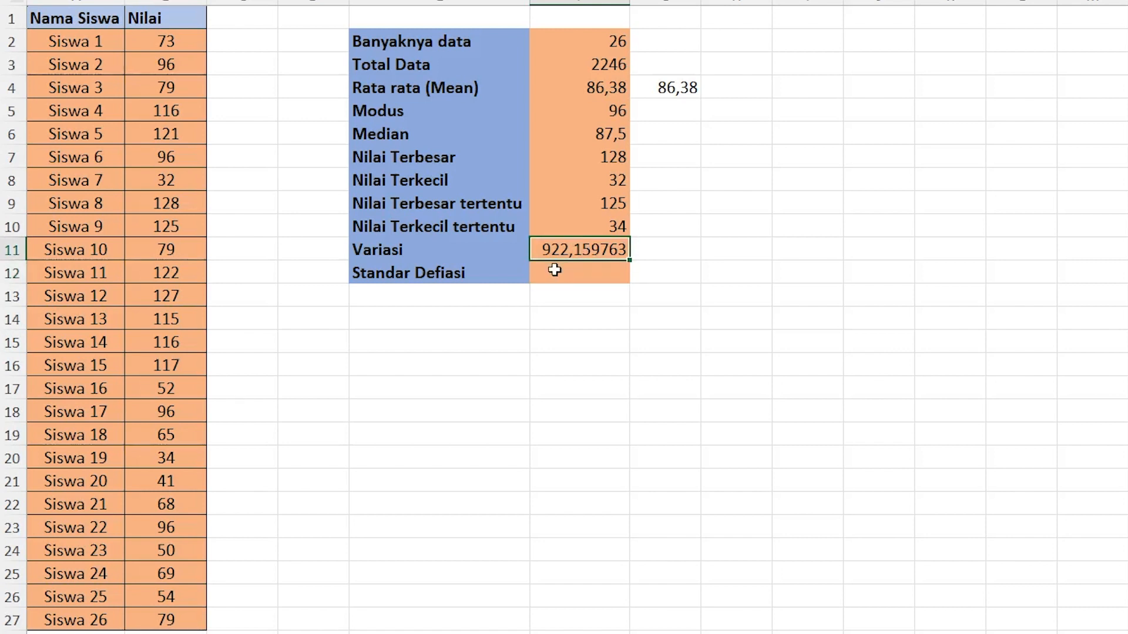
# Step: Enter =SQRT(F11) in cell G12 beside the Standar Defiasi row to calculate the square root of the variance
pyautogui.click(554, 270)
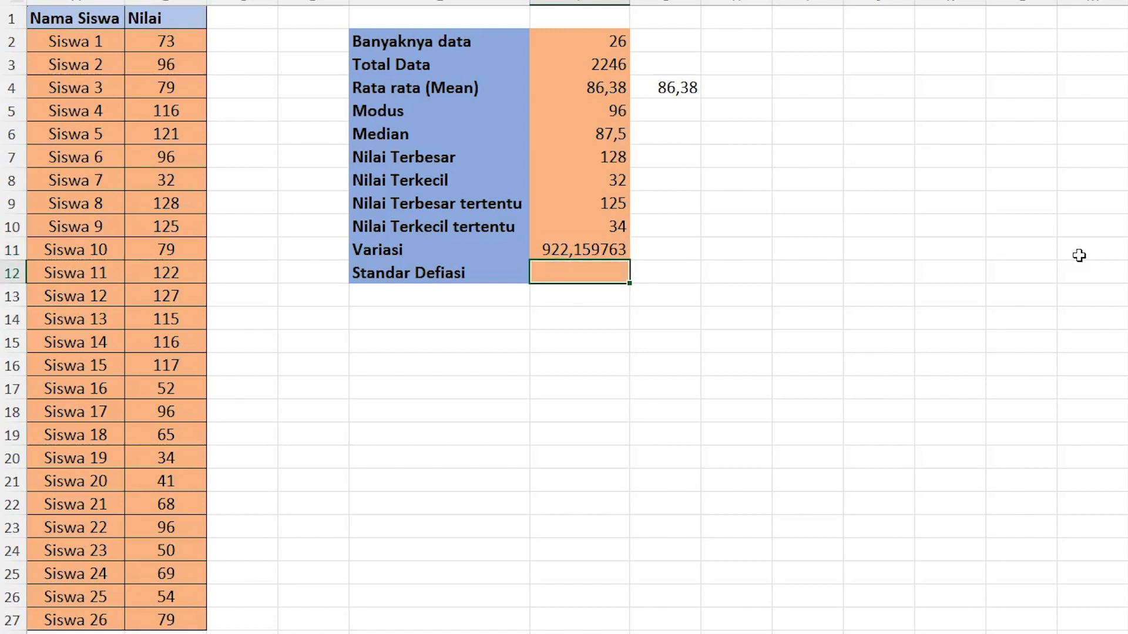
pyautogui.click(663, 273)
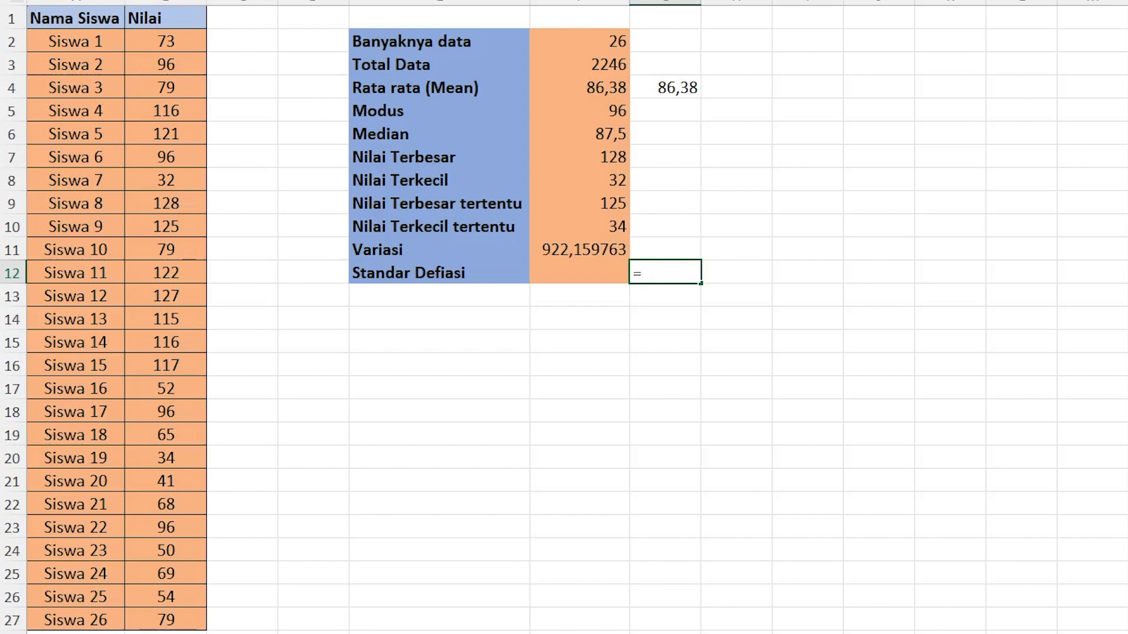
pyautogui.write('SQRT')
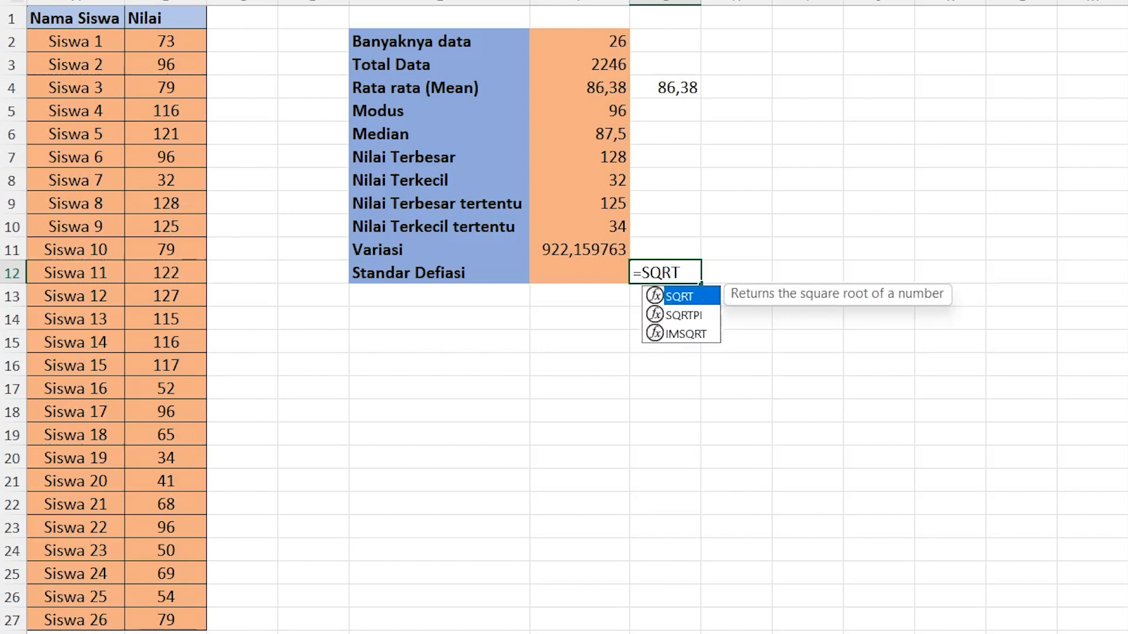
pyautogui.write('(')
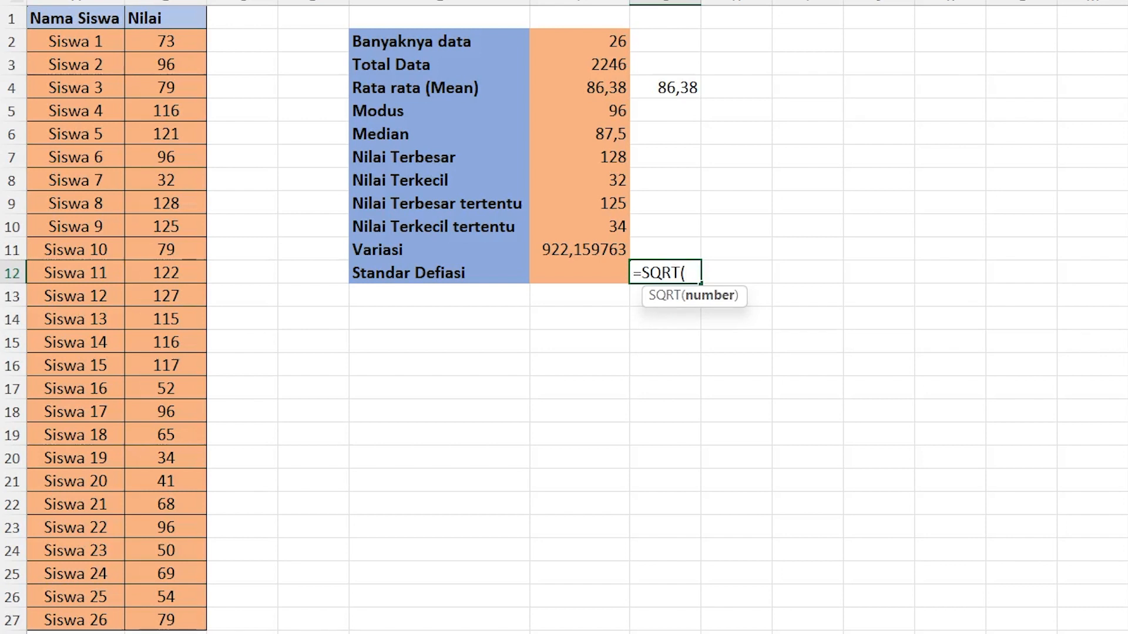
pyautogui.click(546, 250)
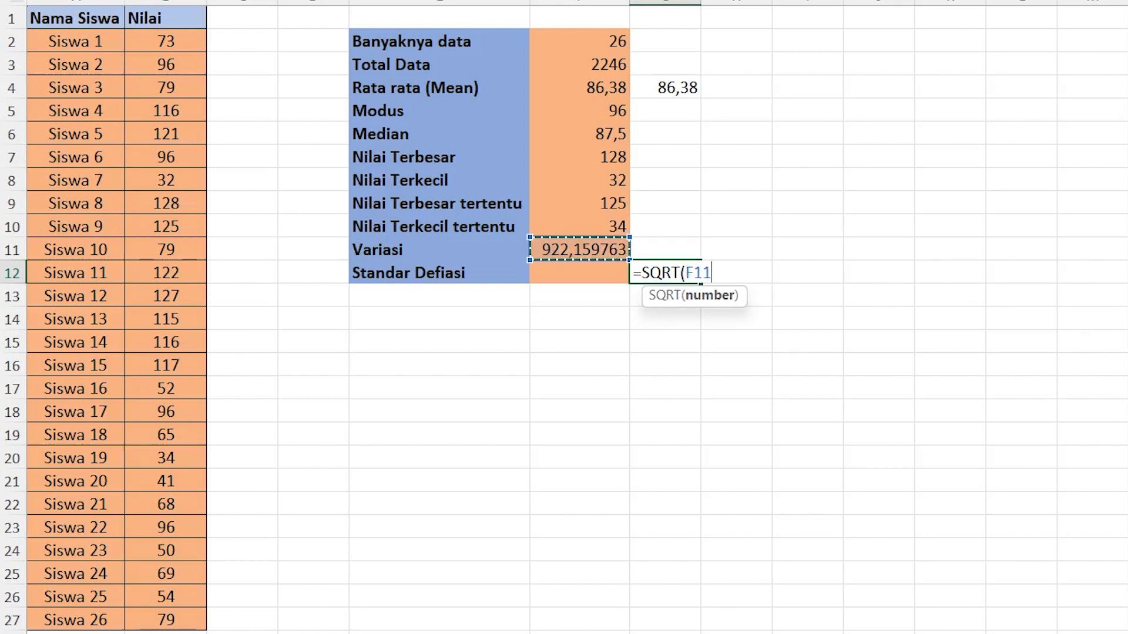
pyautogui.press('Return')
pyautogui.click(677, 274)
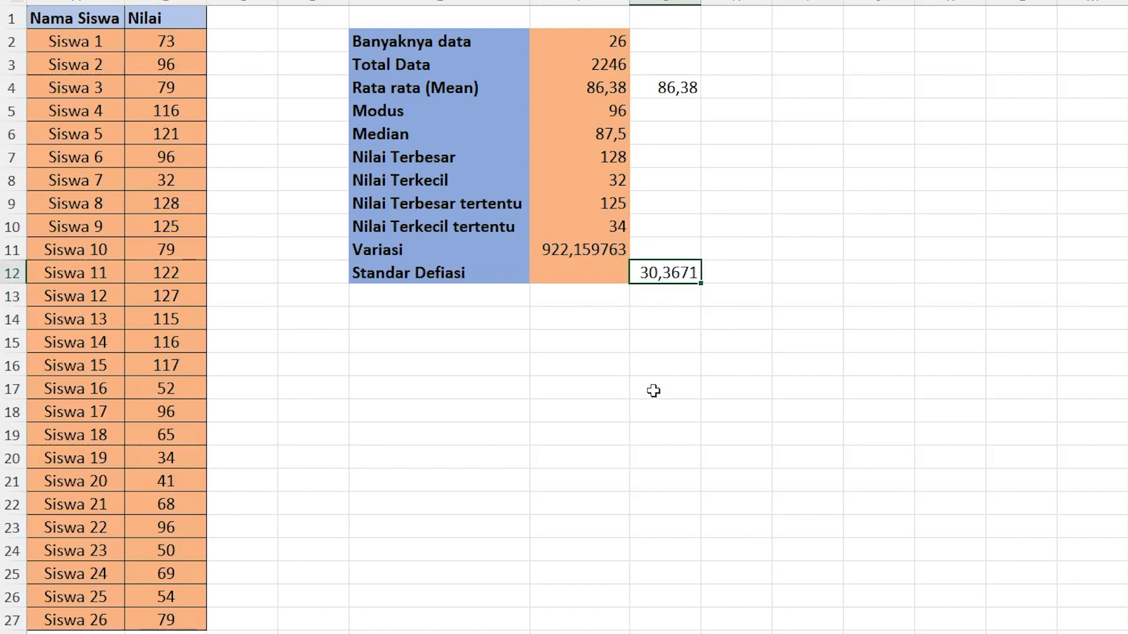
pyautogui.click(551, 249)
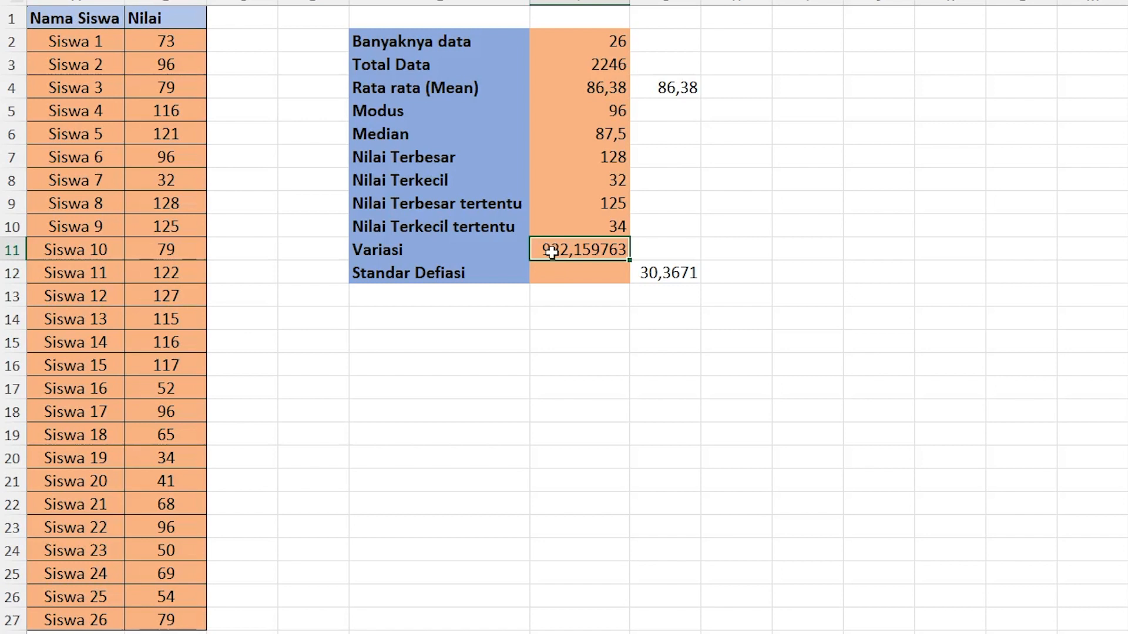
# Step: Enter =STDEV.P(B2:B27) in cell F12 beside Standar Defiasi to calculate the population standard deviation of the Nilai scores
pyautogui.click(554, 277)
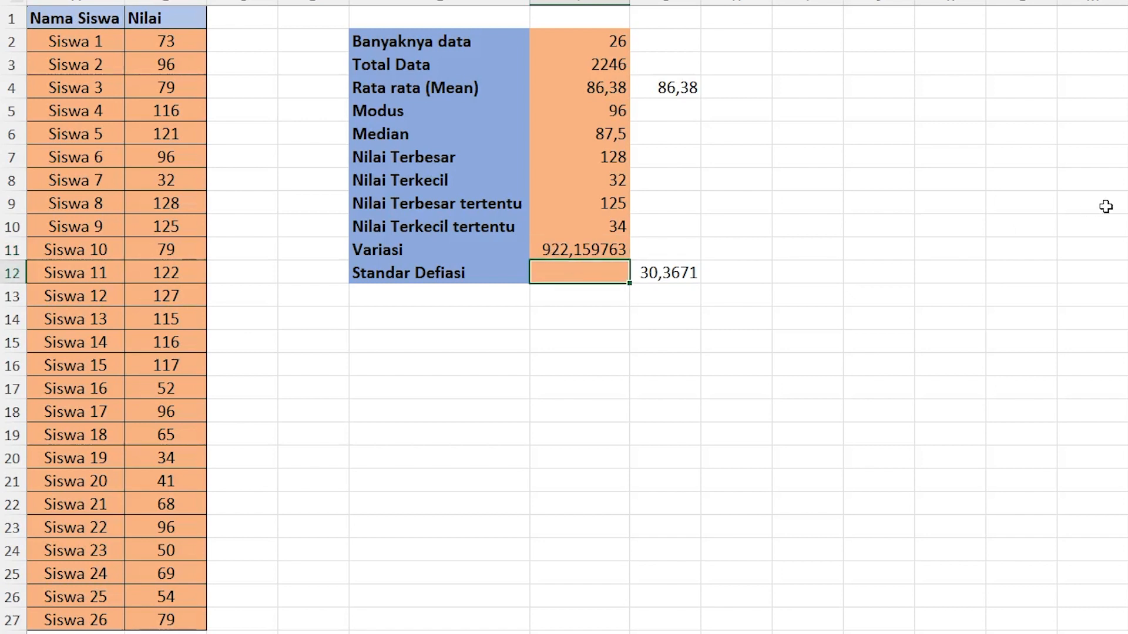
pyautogui.write('=ST')
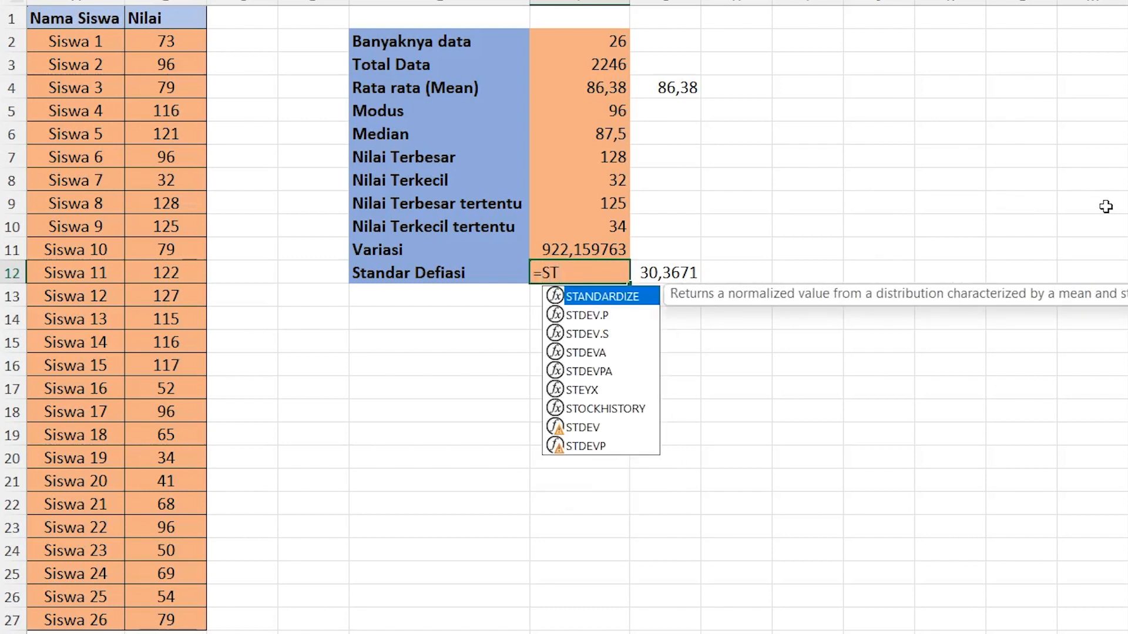
pyautogui.write('DEV')
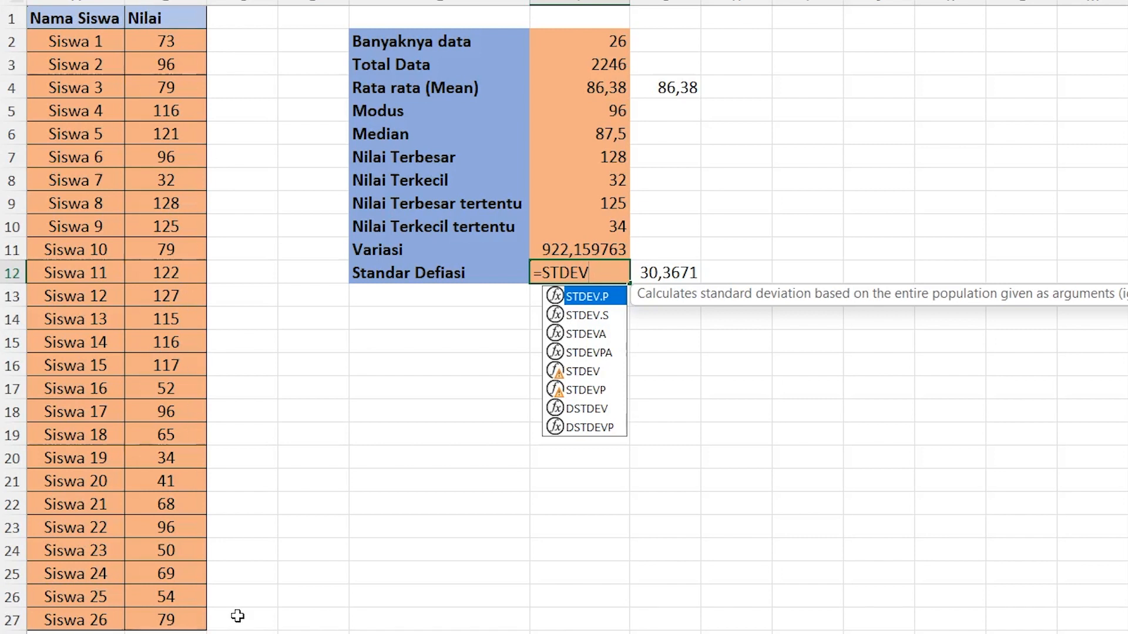
pyautogui.write('.P')
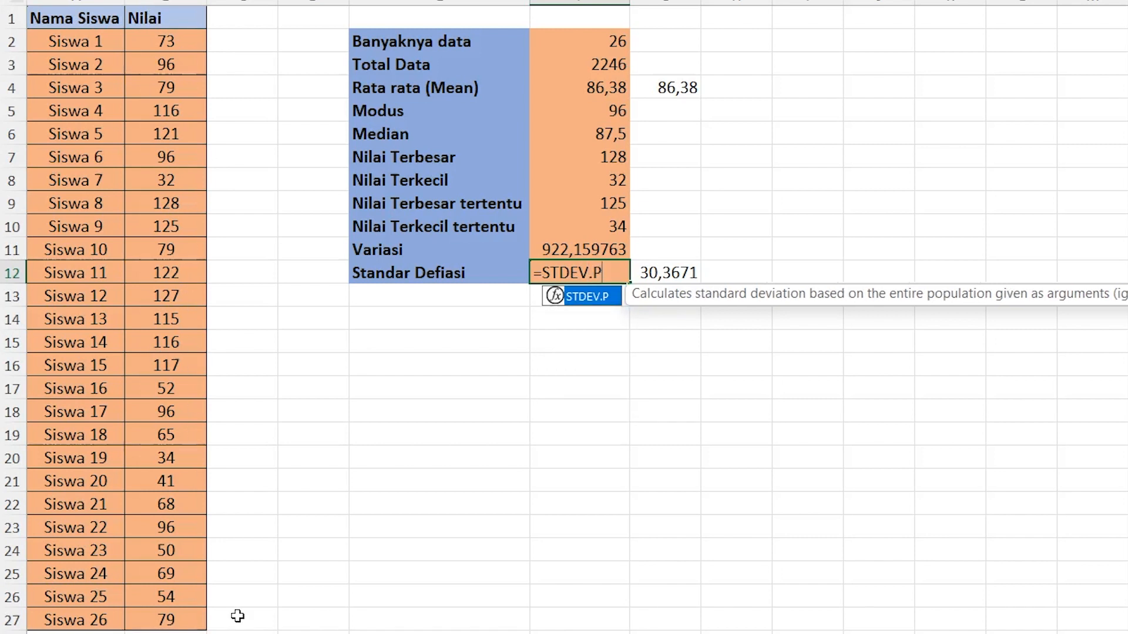
pyautogui.write('(')
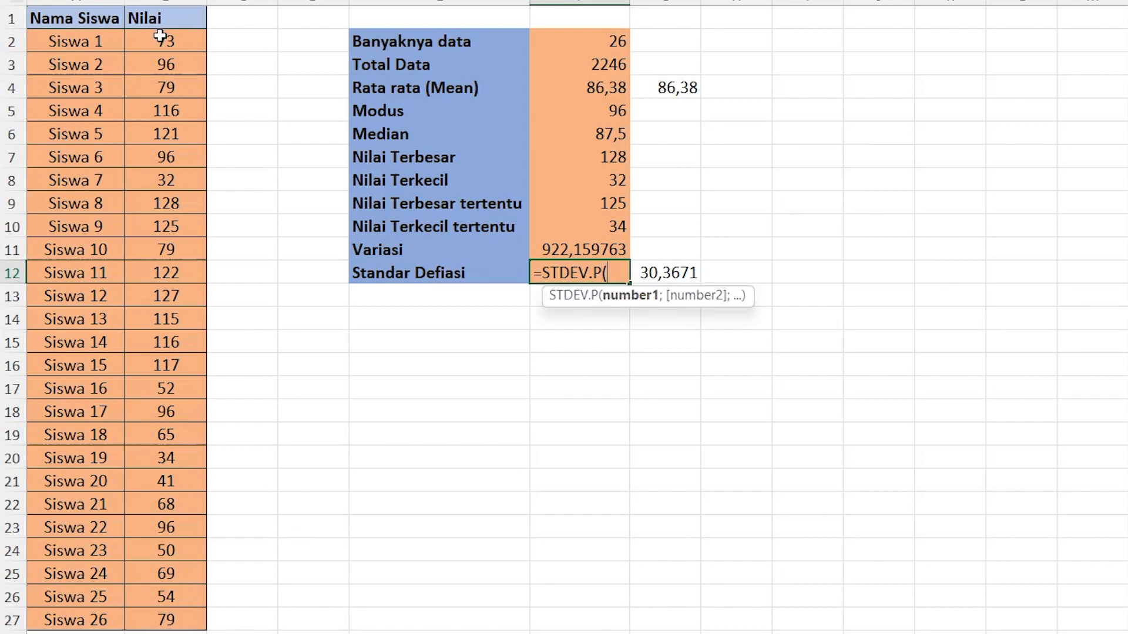
pyautogui.moveTo(166, 41); pyautogui.dragTo(166, 182)
pyautogui.moveTo(167, 480); pyautogui.dragTo(165, 617)
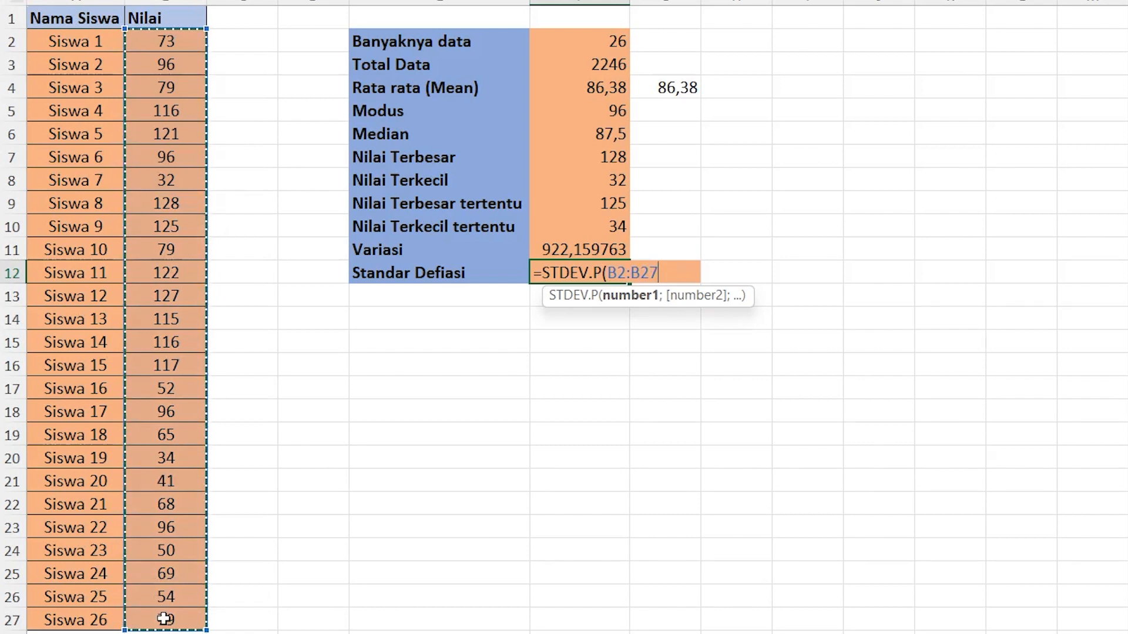
pyautogui.press('Return')
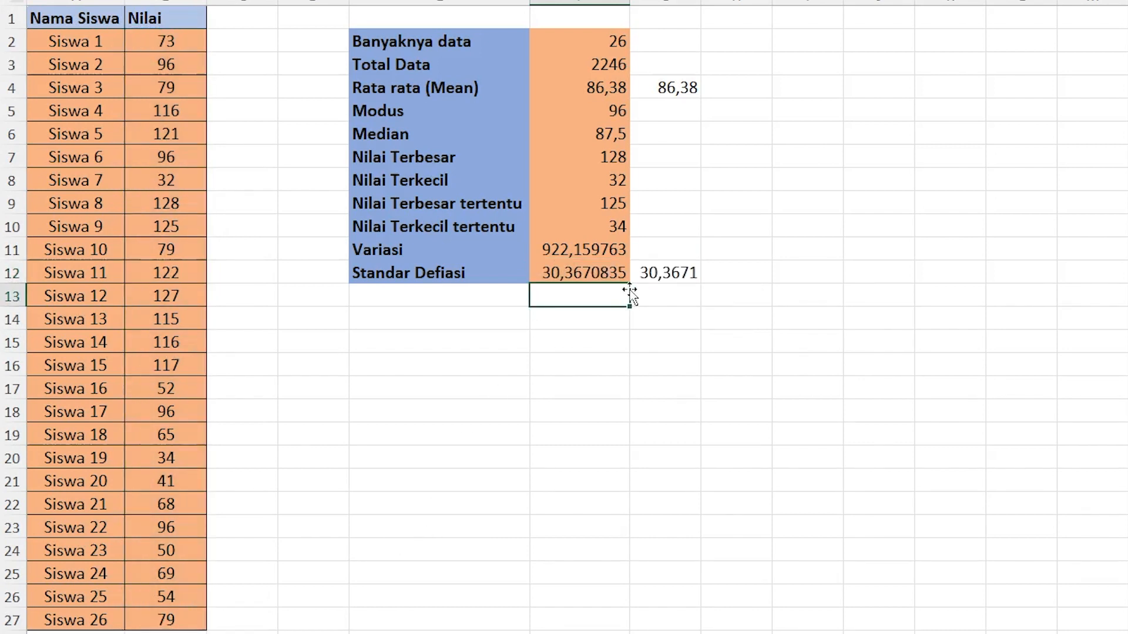
# Step: Reduce the standard deviation in cell F12 to four decimal places
pyautogui.click(584, 280)
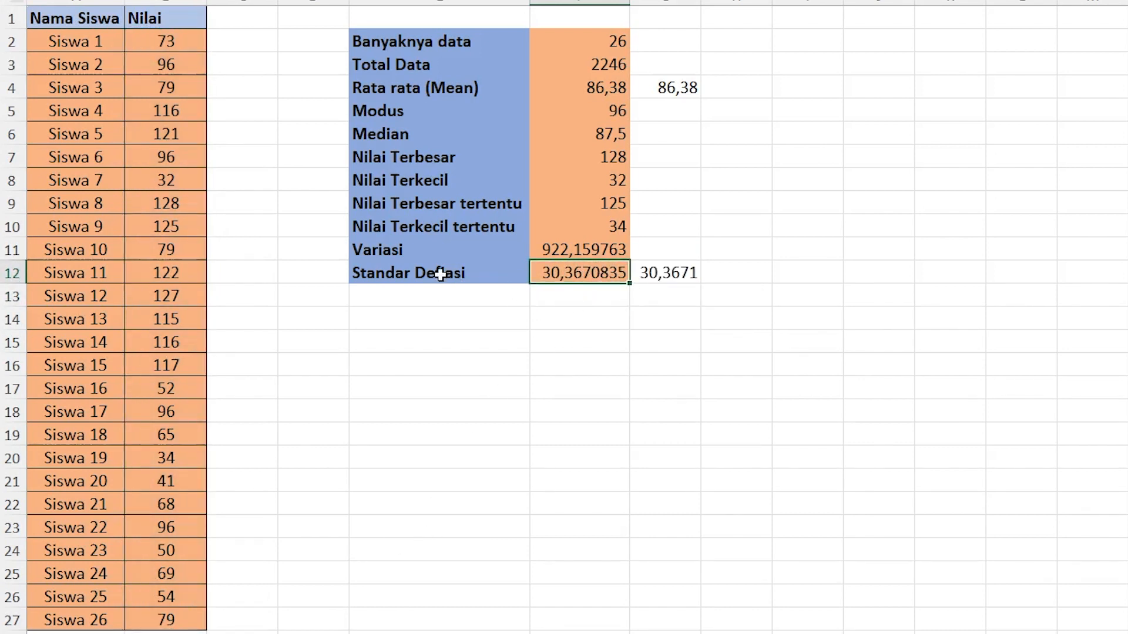
pyautogui.click(680, 268)
pyautogui.click(573, 272)
pyautogui.click(723, 0)
pyautogui.click(722, 1)
pyautogui.click(722, 0)
# Step: Compare the STDEV.P result in cell F12 with the square root of the variance in cell G12
pyautogui.click(669, 275)
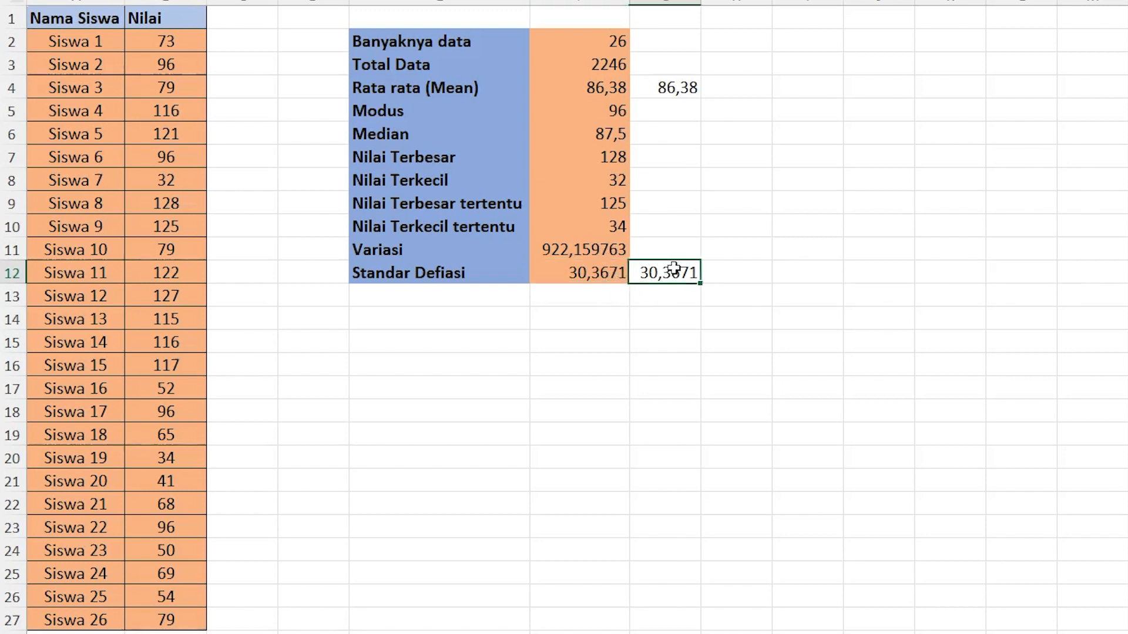
pyautogui.click(579, 276)
pyautogui.click(659, 276)
pyautogui.click(597, 270)
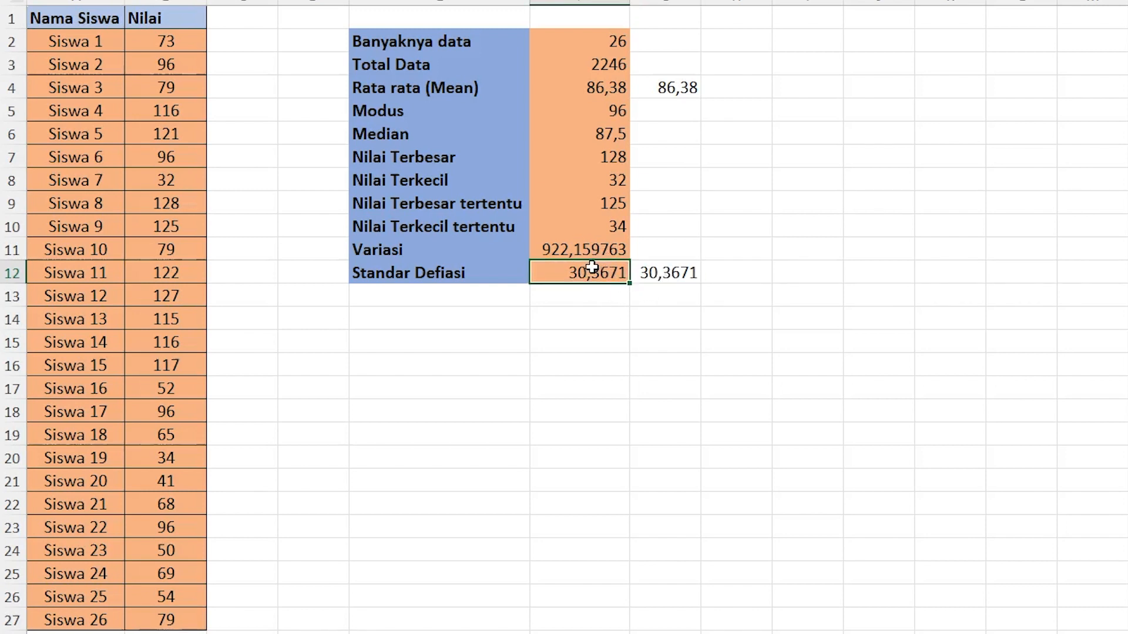
pyautogui.click(681, 272)
pyautogui.click(772, 305)
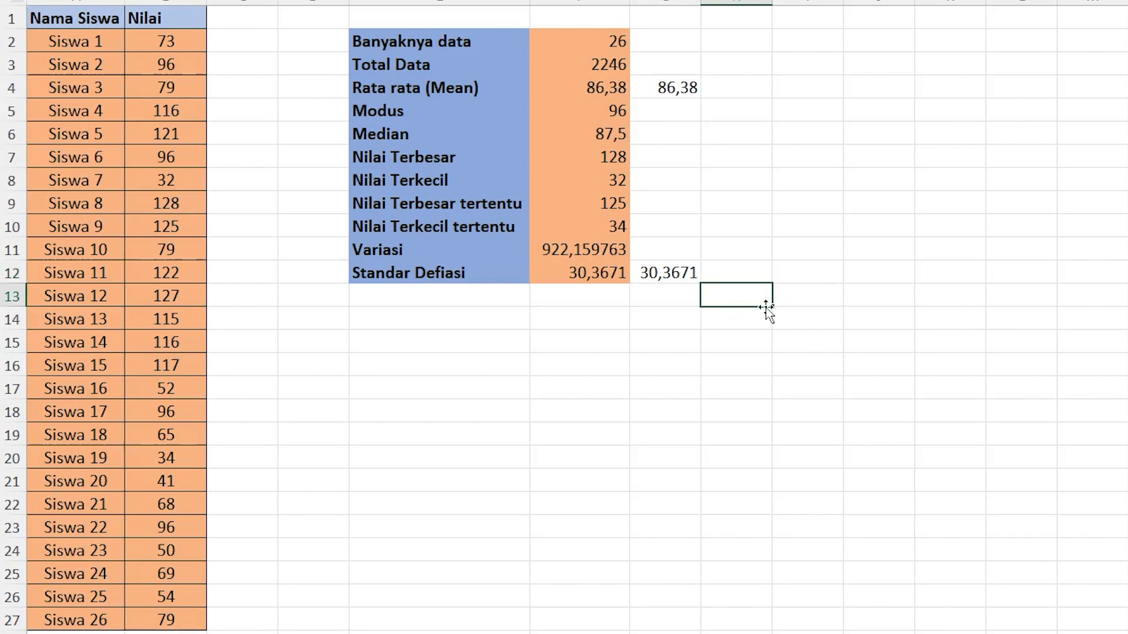